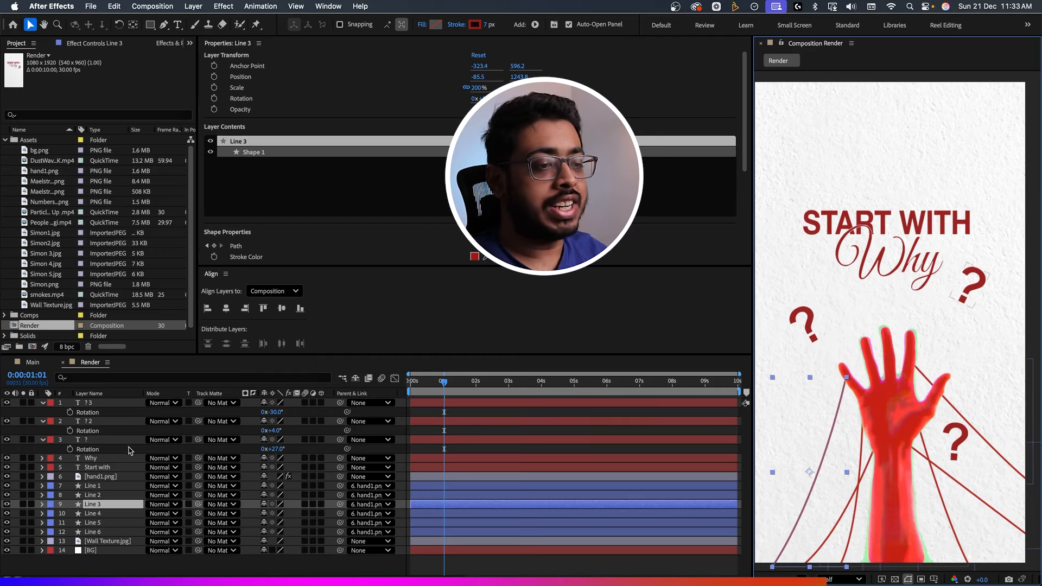
Add a text animator with Position 0, 110 and Opacity 0% to the Start with layer.
left_click(108, 468)
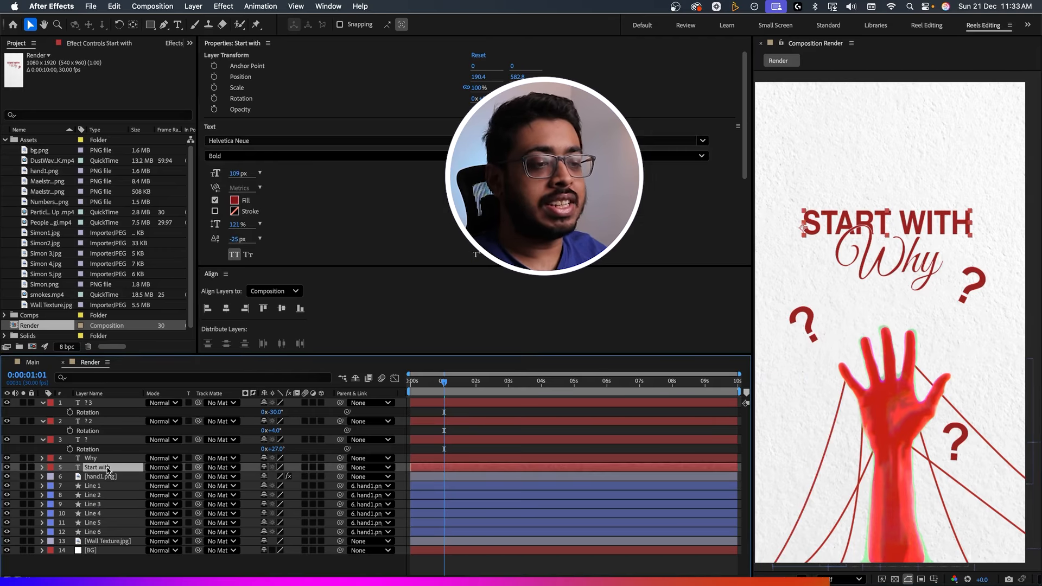
left_click(42, 467)
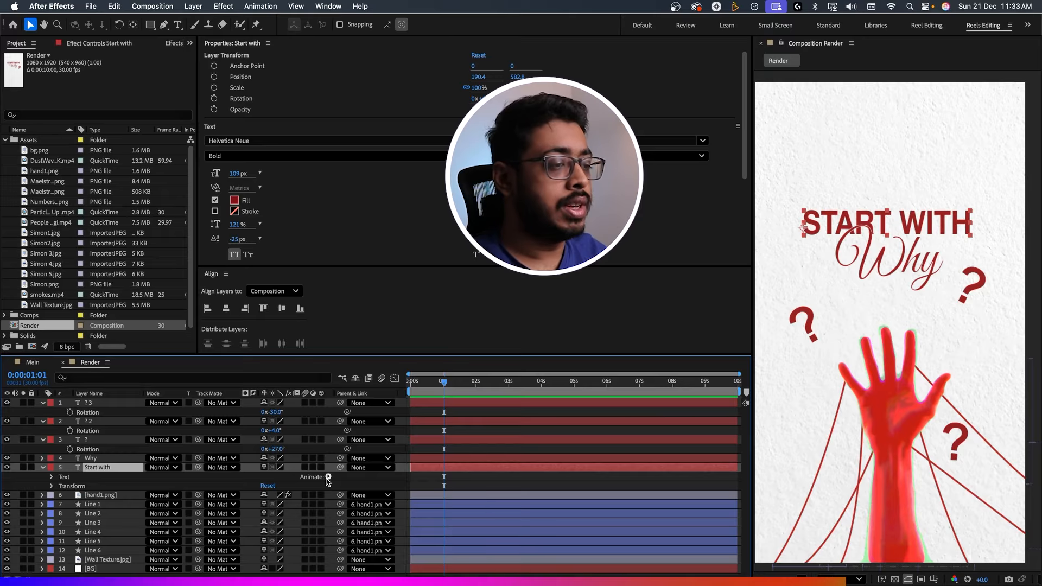
left_click(328, 477)
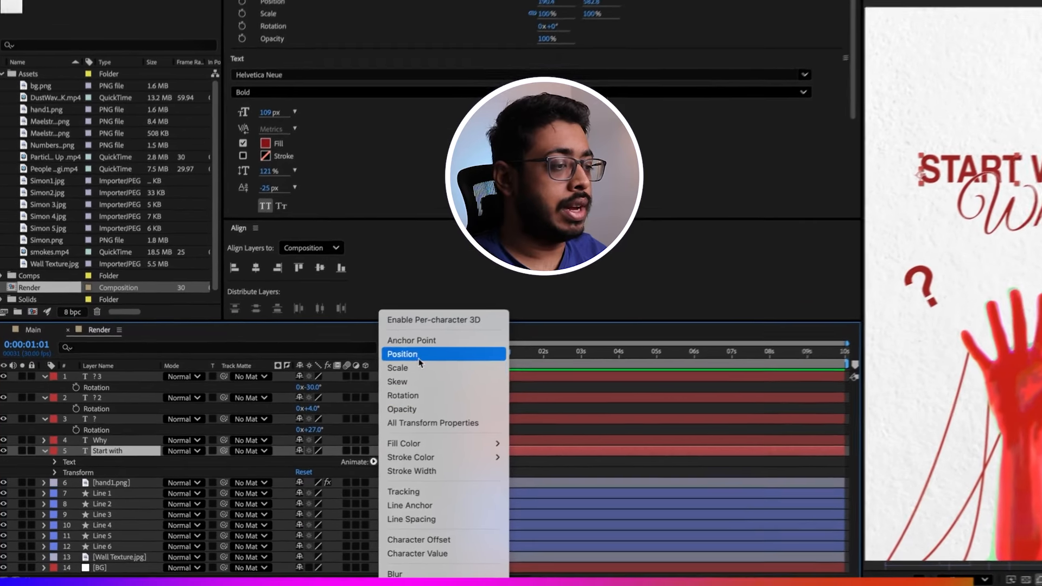
left_click(369, 383)
left_click(385, 503)
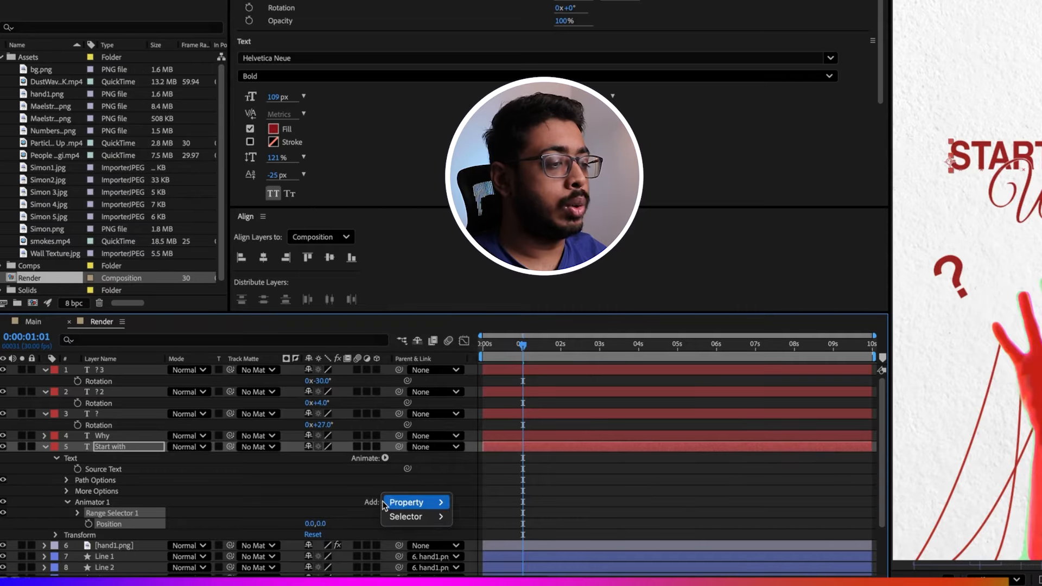
mouse_move(408, 502)
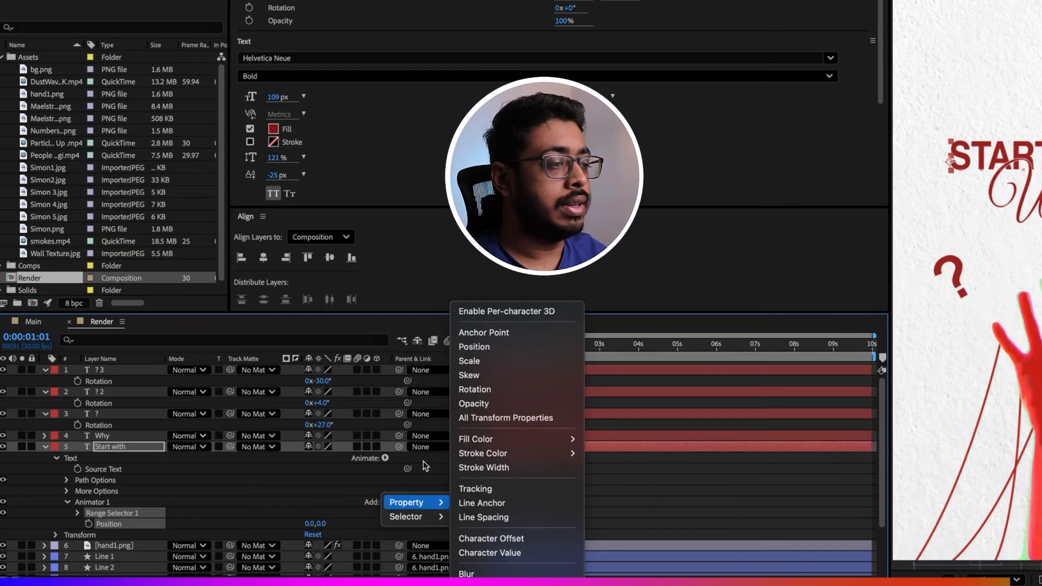
left_click(490, 395)
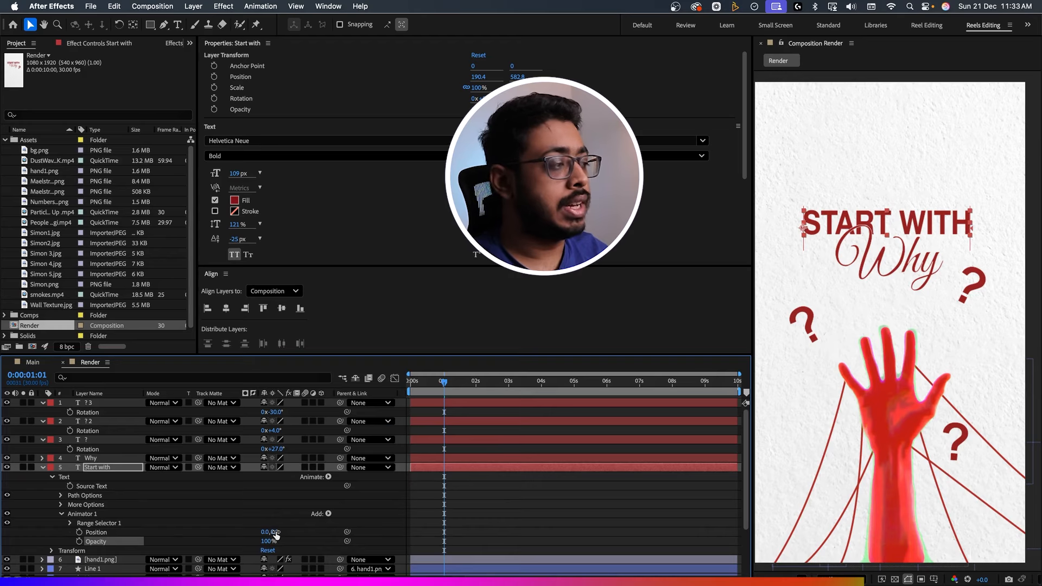
left_click_drag(276, 533, 205, 547)
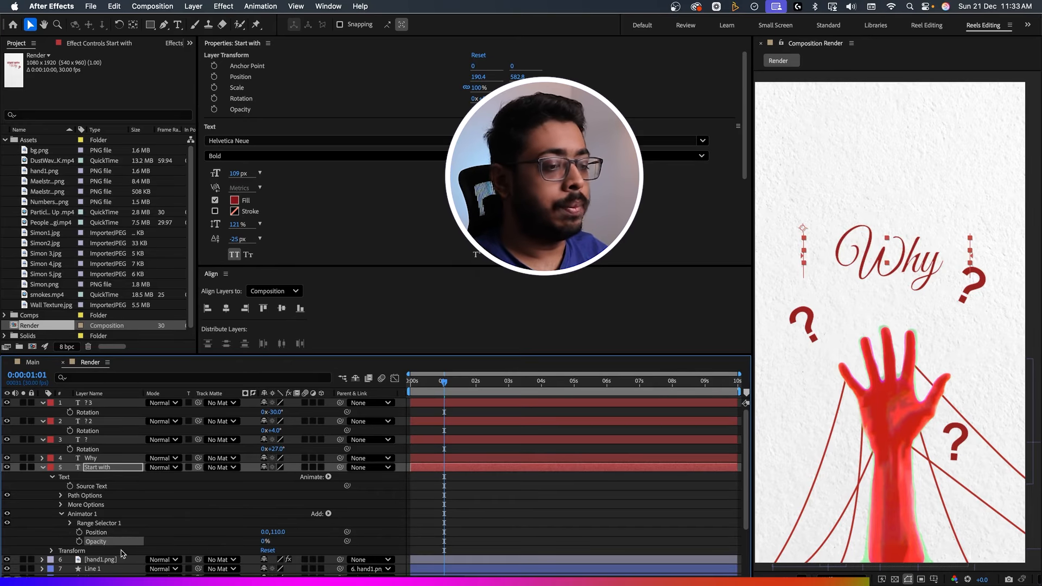
Keyframe the Start with layer's Range Selector Offset from 0% at frame 0 to 100% at frame 29, and preview it.
left_click(68, 523)
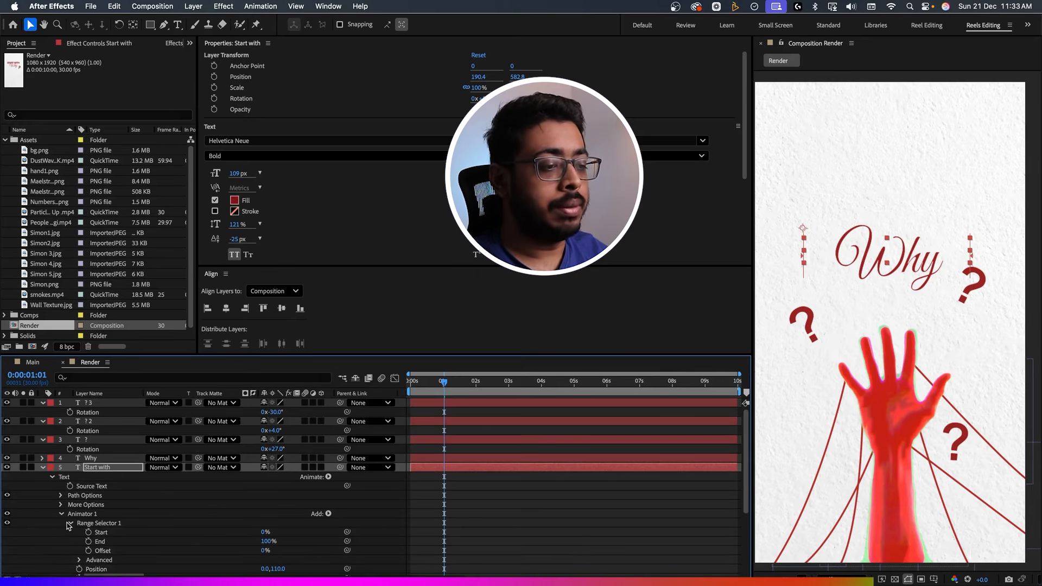
scroll(103, 518, "down", 3)
mouse_move(432, 384)
left_mouse_down()
mouse_move(409, 383)
mouse_move(440, 384)
left_mouse_up()
left_click(88, 504)
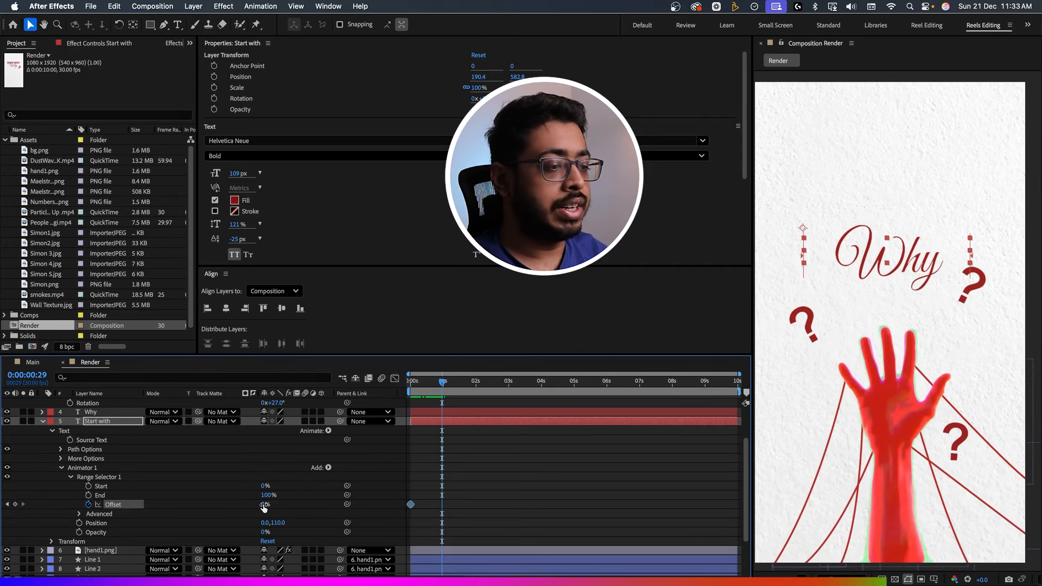
left_click_drag(264, 506, 321, 505)
left_click_drag(417, 384, 409, 385)
key("space")
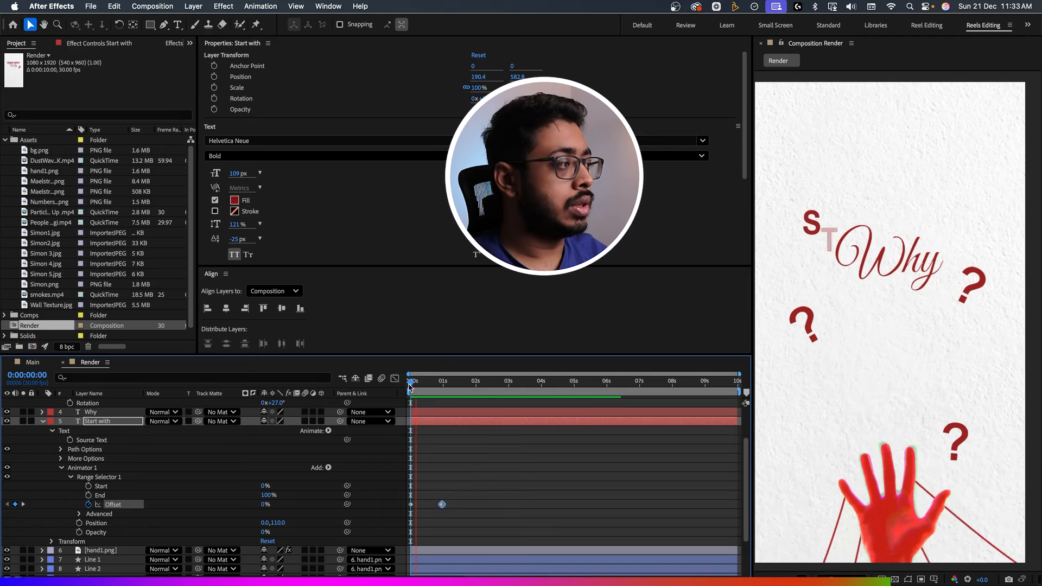
left_click_drag(456, 383, 410, 413)
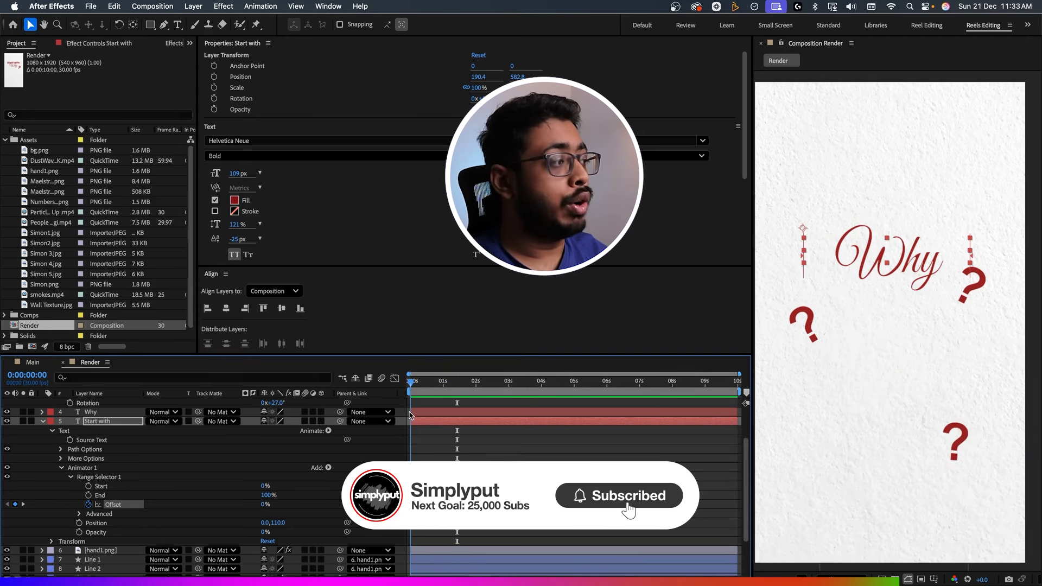
key("space")
key("space")
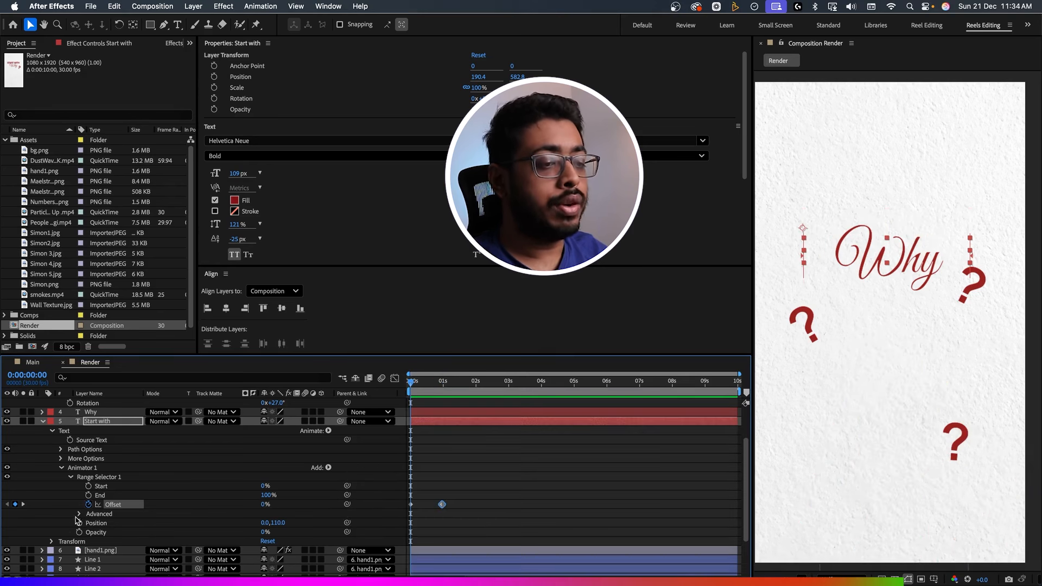
Base the Start with range selector on Words in its advanced options and preview the animation.
left_click(79, 514)
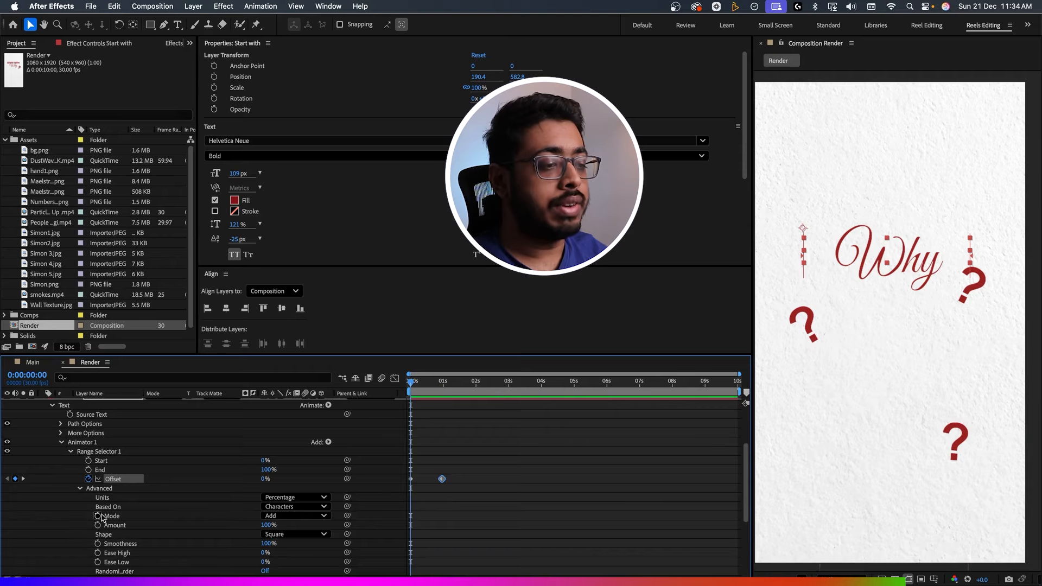
left_click(298, 506)
left_click(293, 542)
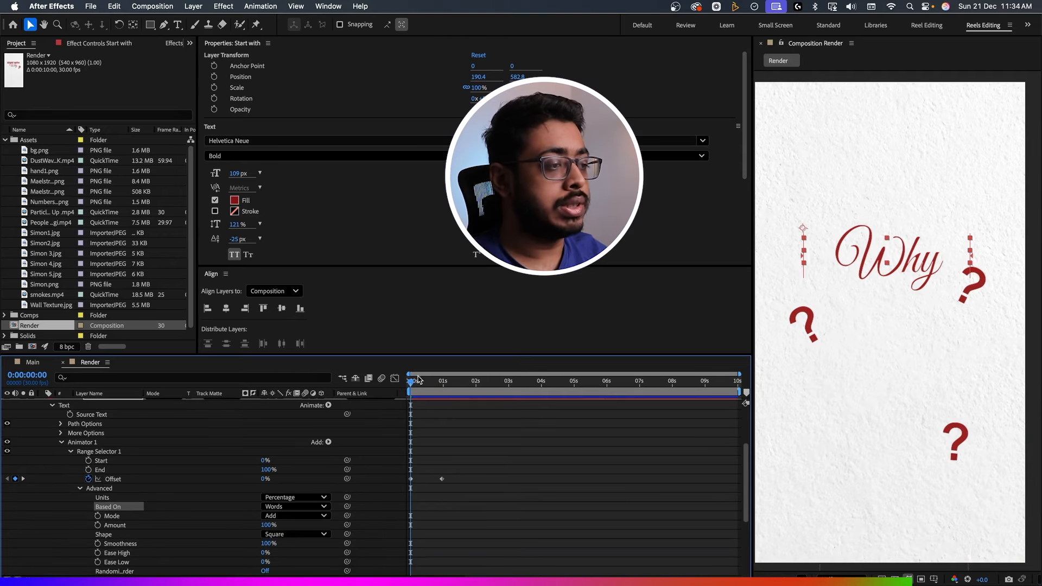
key("space")
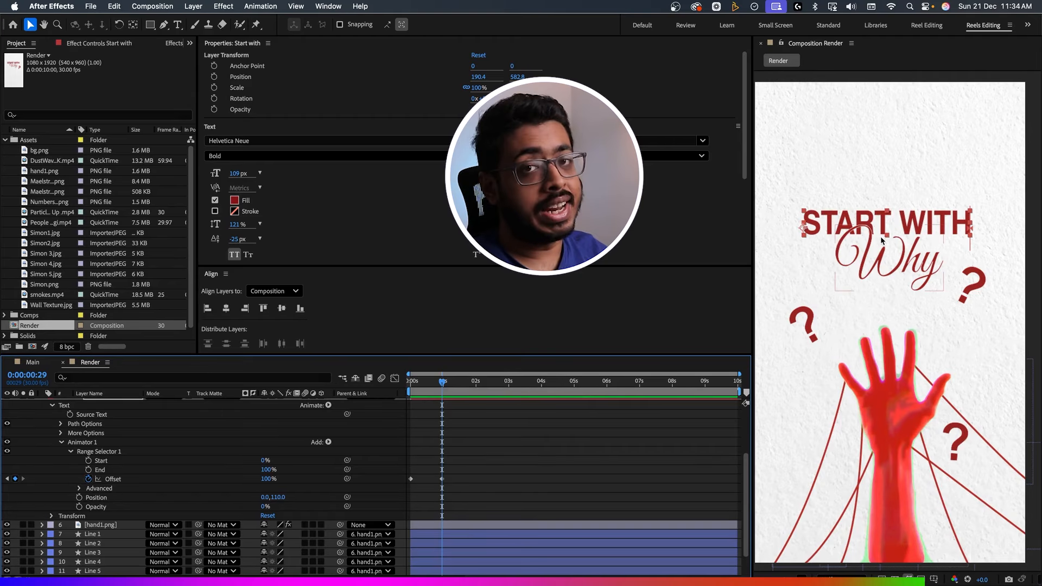
Copy Animator 1 from the Start with layer onto the Why layer, starting at frame 10.
left_click(85, 446)
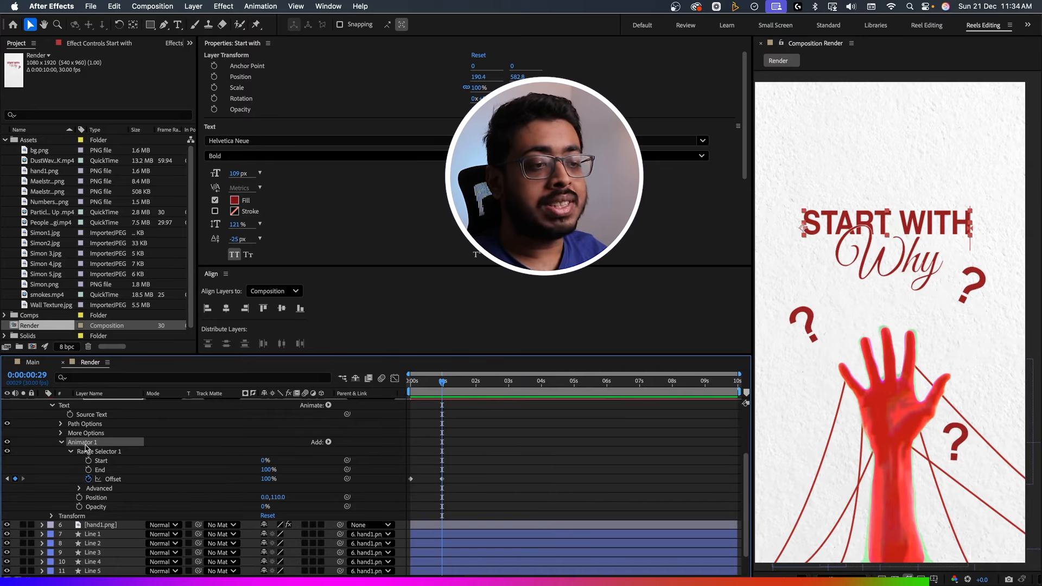
scroll(119, 483, "up", 3)
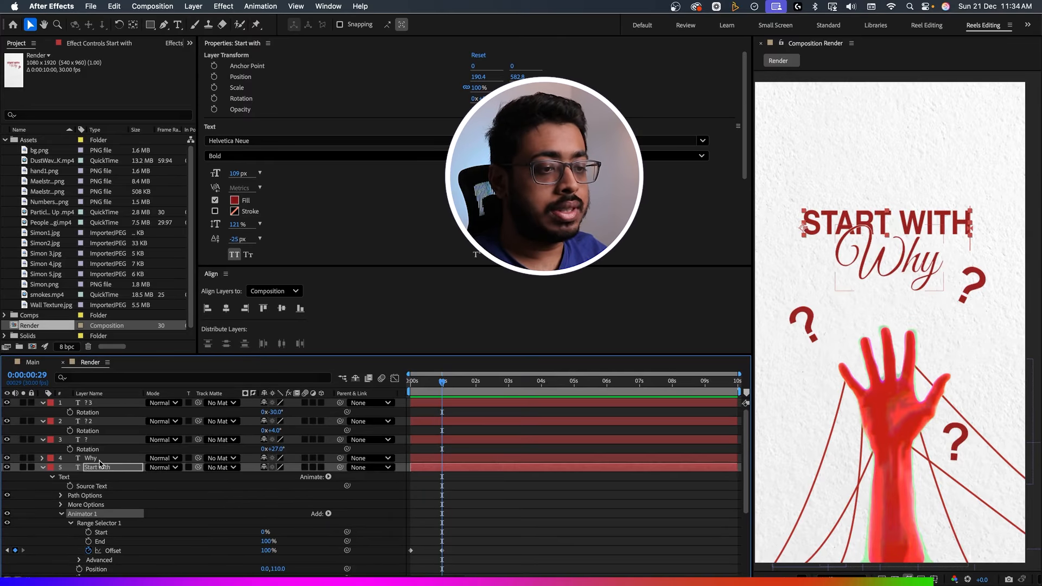
left_click(100, 458)
left_click_drag(434, 381, 421, 382)
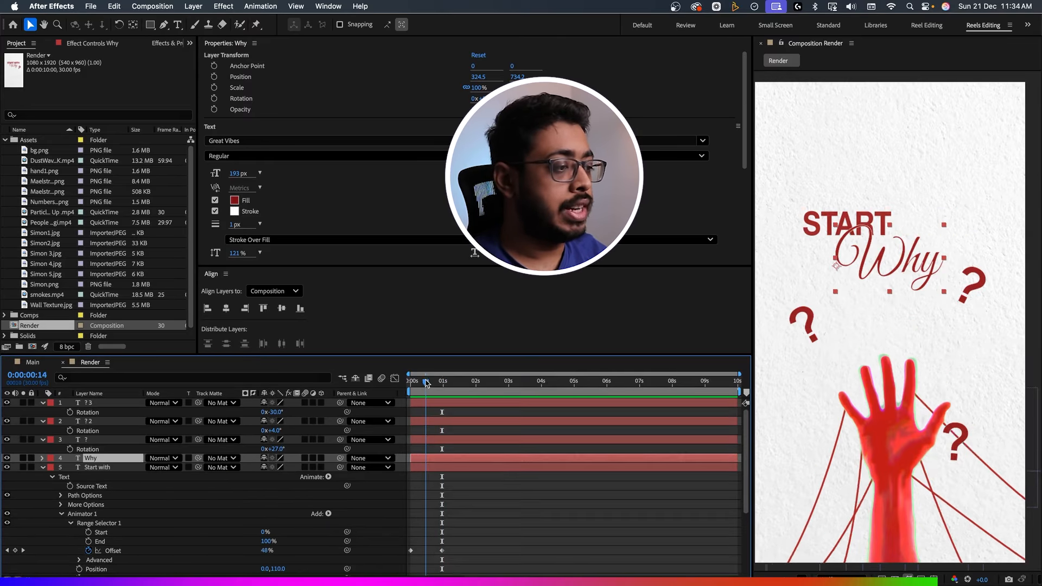
key("super+v")
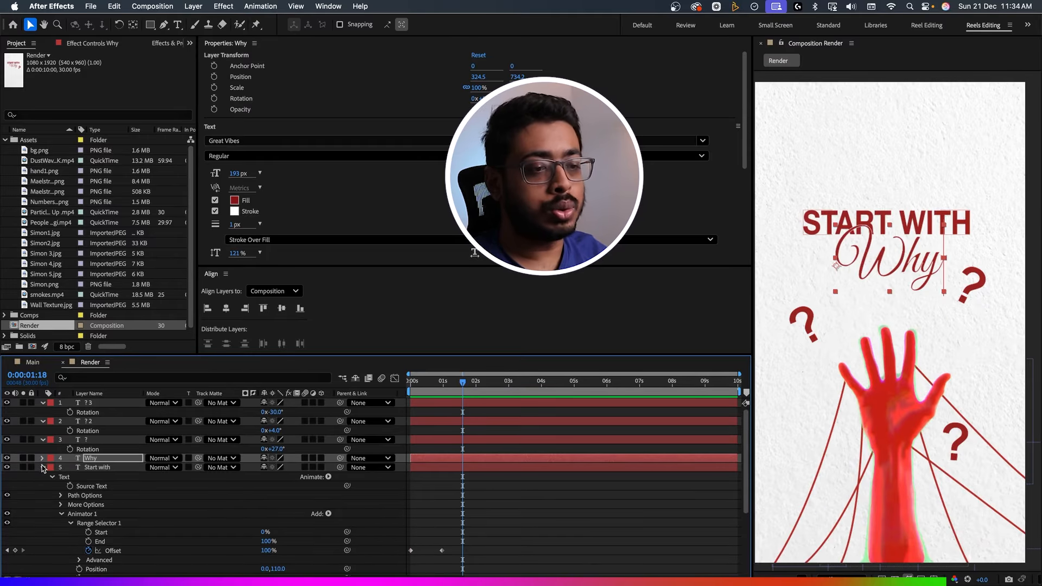
left_click(43, 468)
left_click(42, 459)
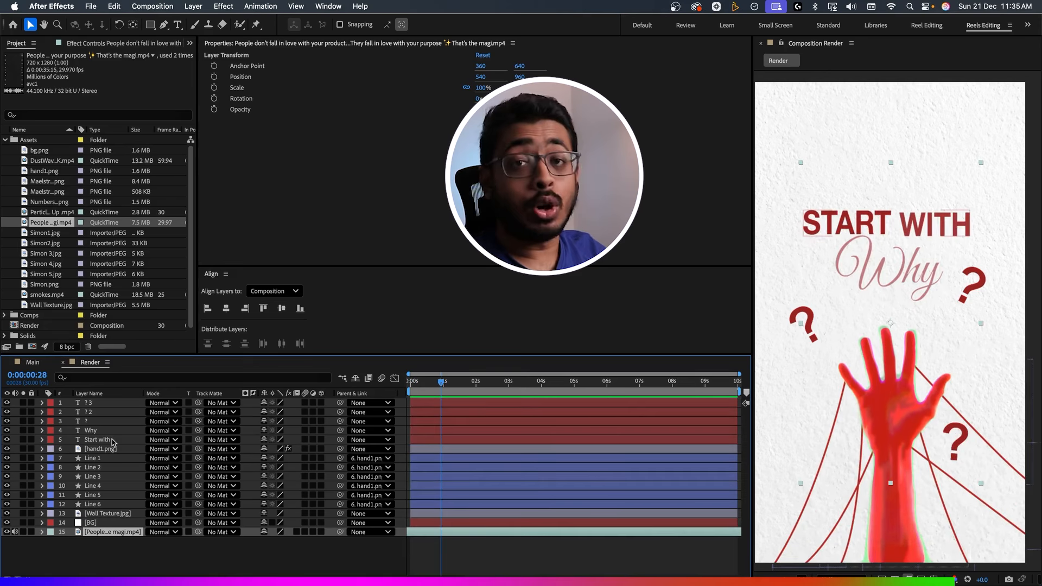
Move the Start with layer's ending Offset keyframe to about frame 15 and preview the faster reveal.
left_click(113, 441)
key("u")
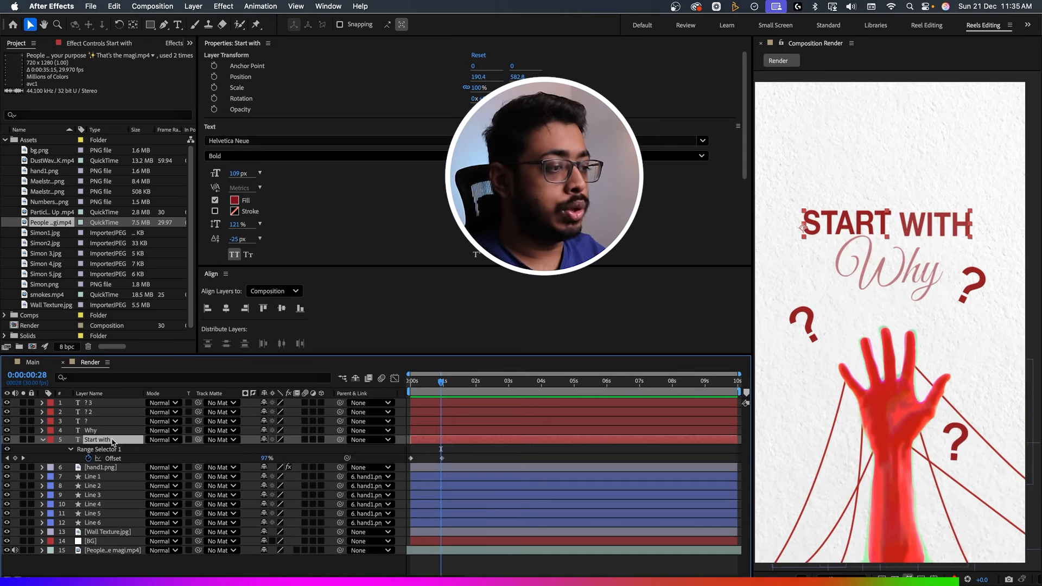
left_click_drag(442, 459, 427, 458)
left_click(411, 385)
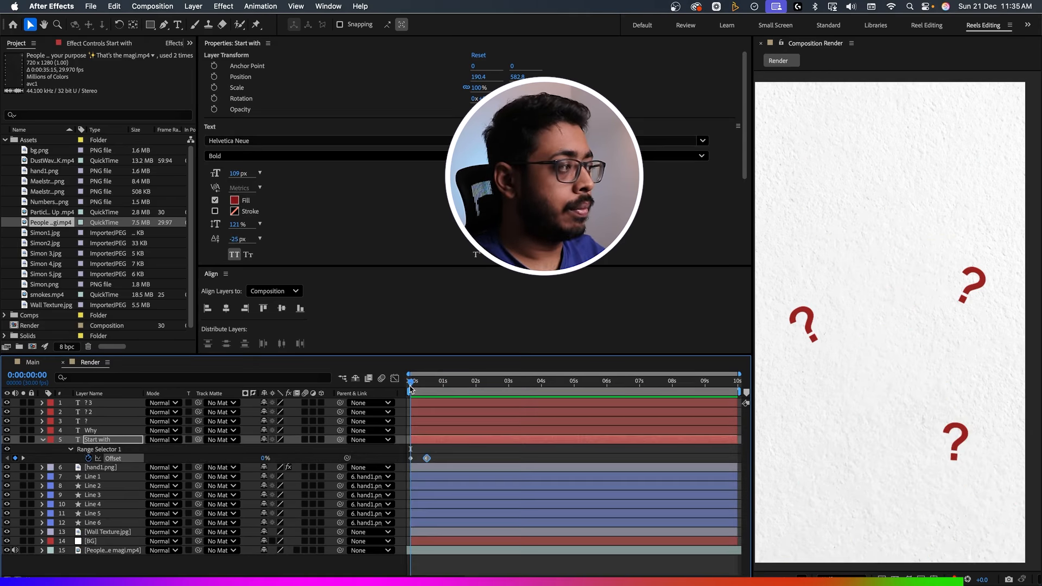
key("space")
Move the Why layer's ending Offset keyframe to about frame 25 and play the animation from the start.
left_click(90, 430)
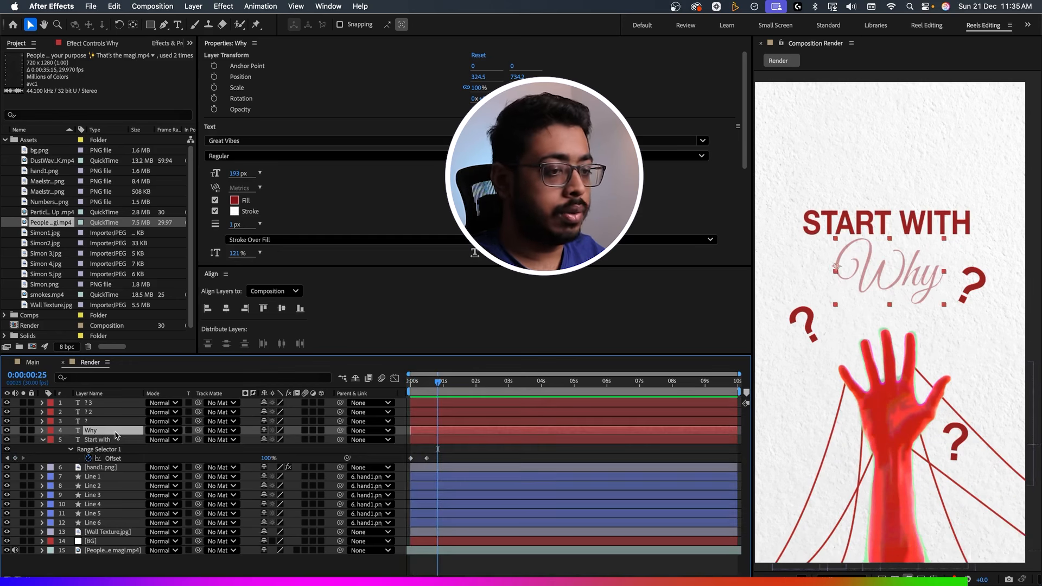
key("u")
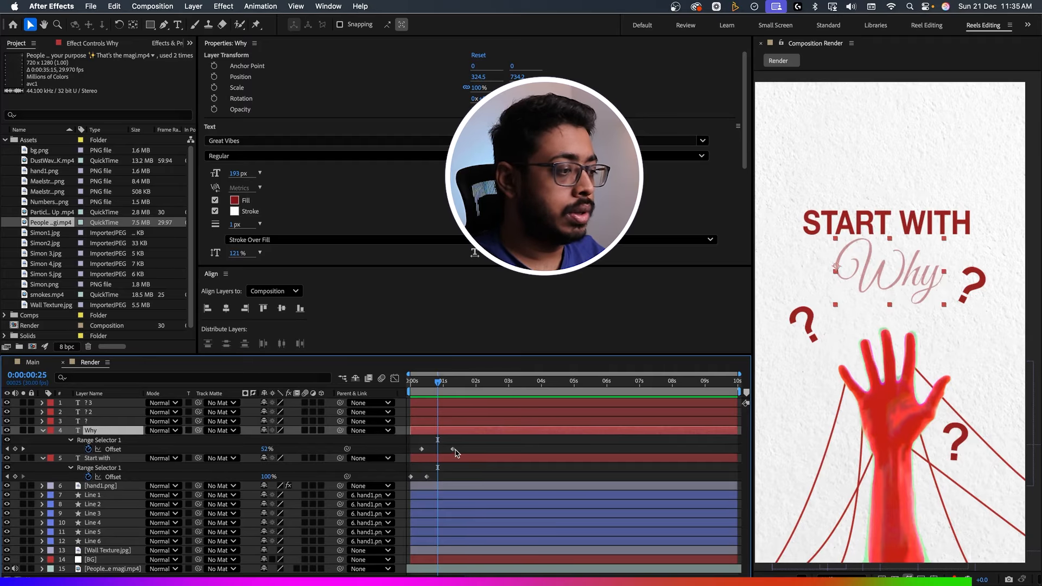
left_click_drag(453, 449, 437, 450)
left_click(410, 383)
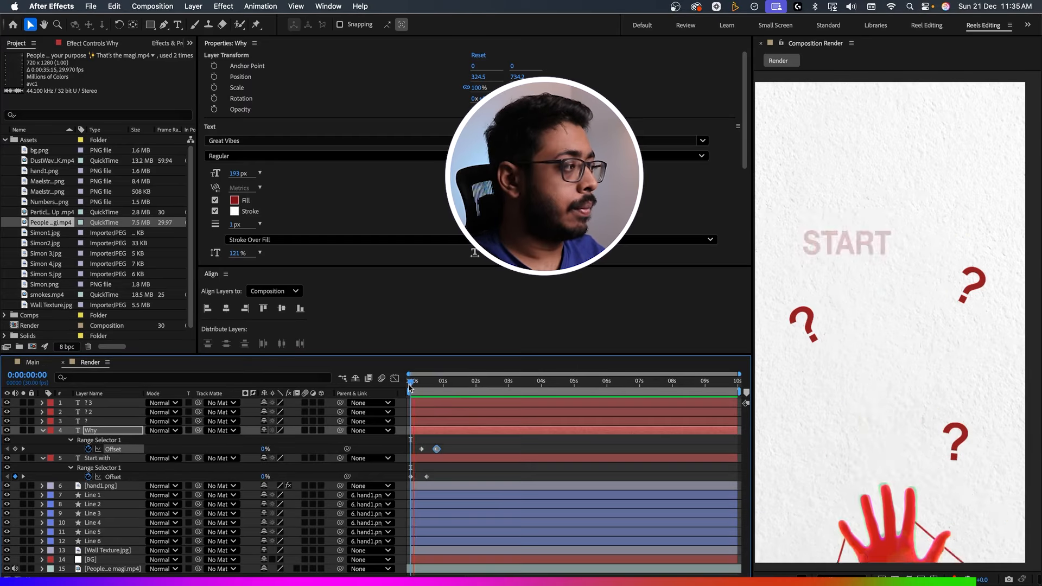
key("space")
key("space")
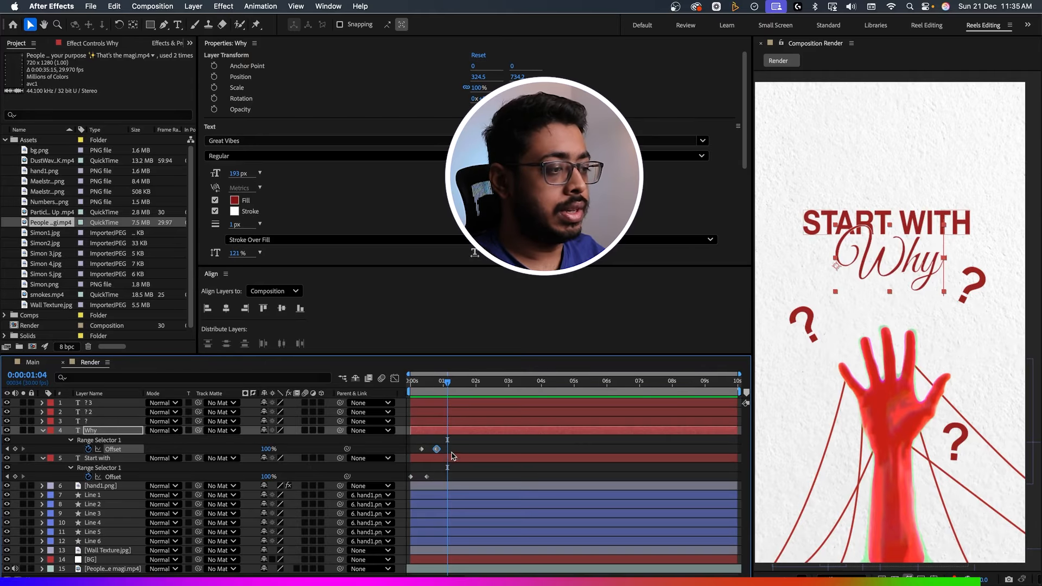
Apply Easy Ease to all Offset keyframes of the Why and Start with layers and preview the motion.
left_click_drag(451, 442, 400, 485)
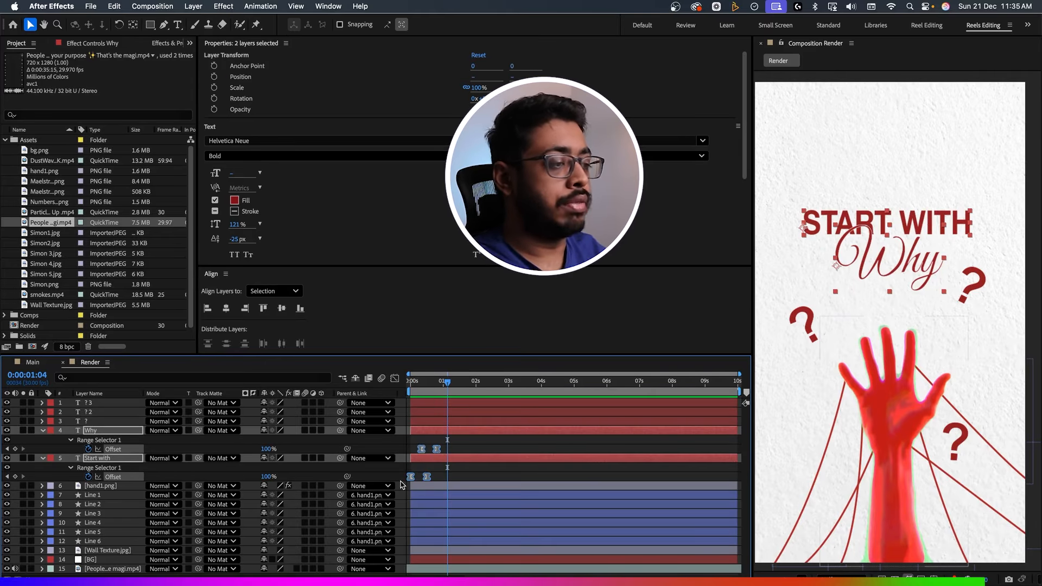
key("space")
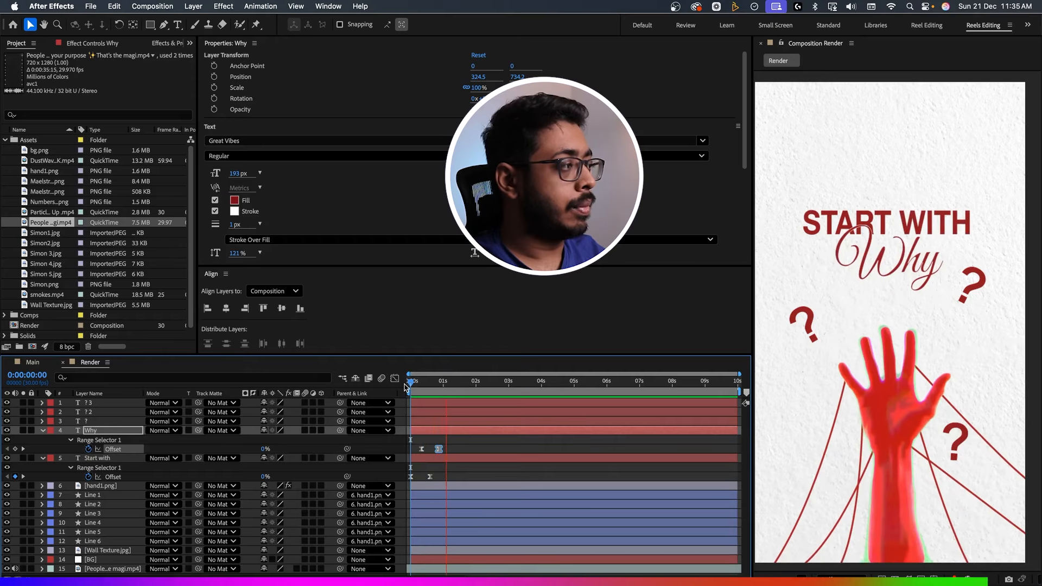
key("space")
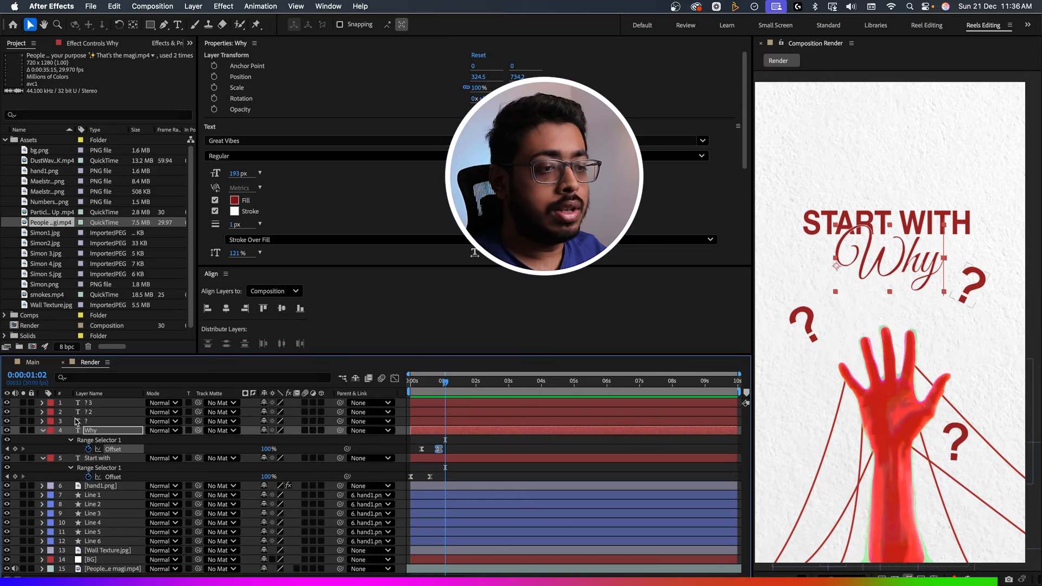
Keyframe the ? layer's Opacity from 0% at frame 10 to 100% at frame 15, and preview the fade-in.
left_click(90, 422)
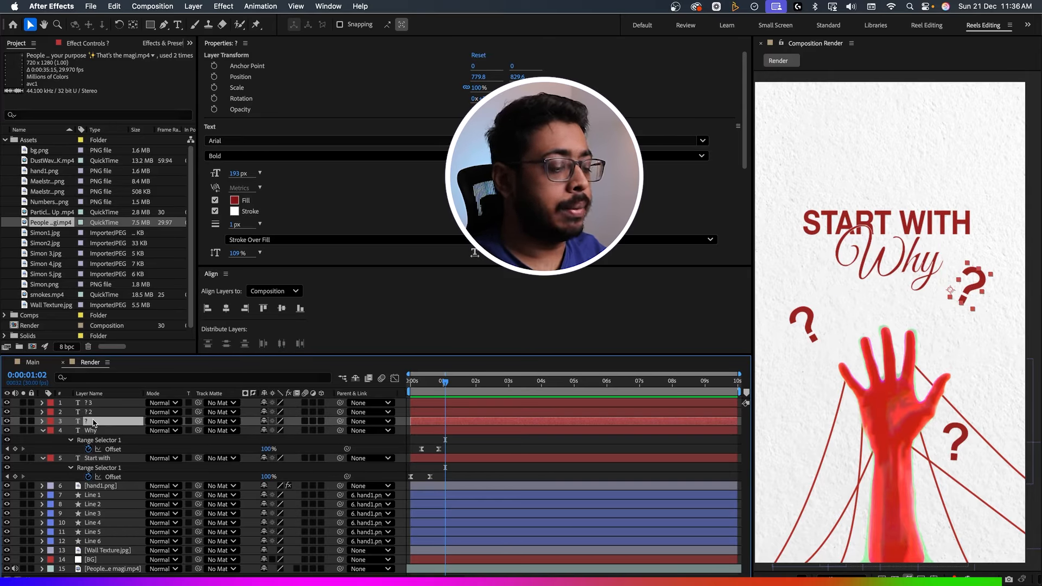
key("t")
left_click(426, 382)
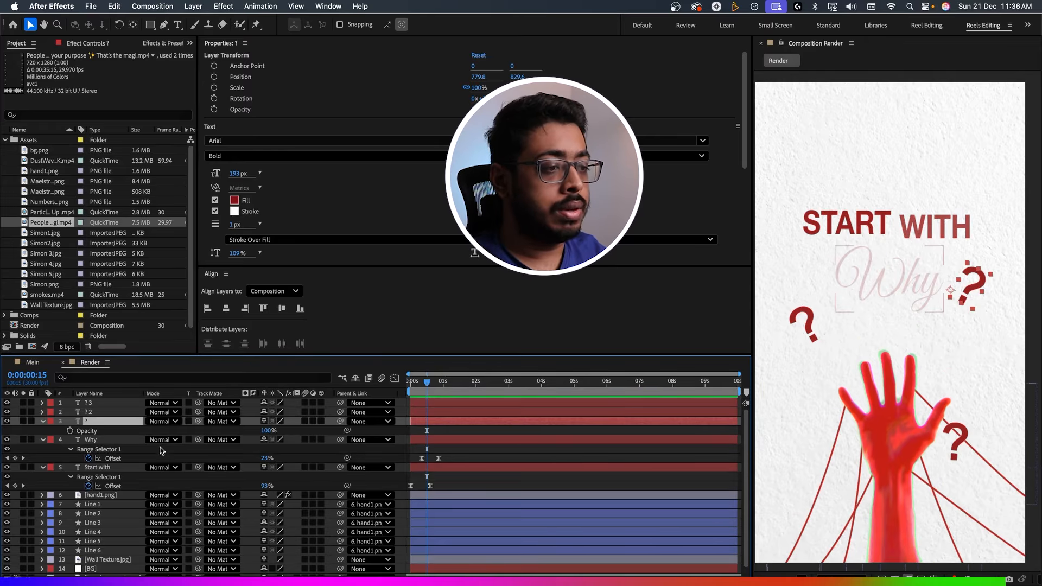
left_click(70, 430)
left_click(417, 382)
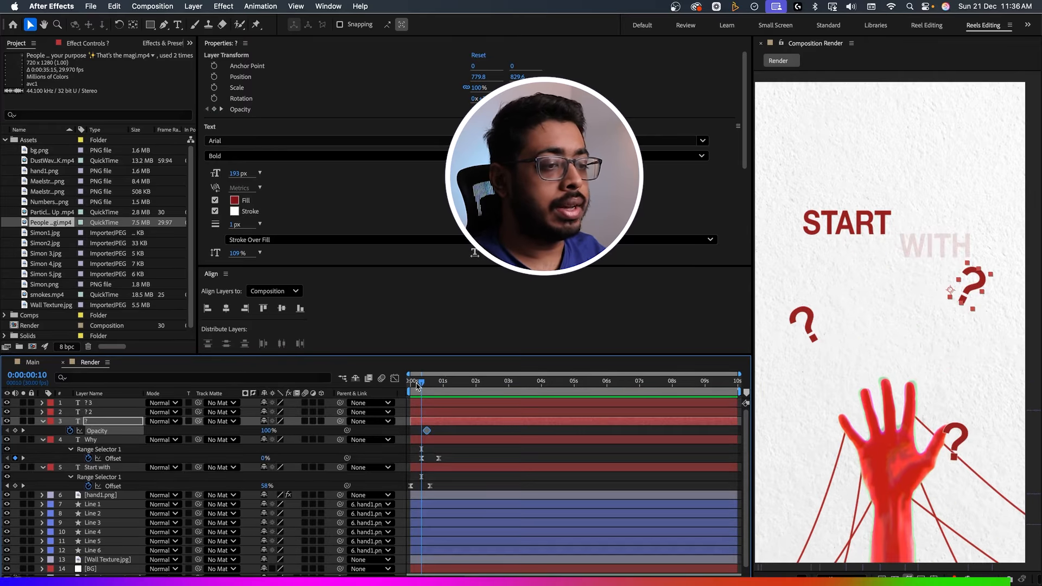
left_click_drag(264, 430, 157, 438)
key("space")
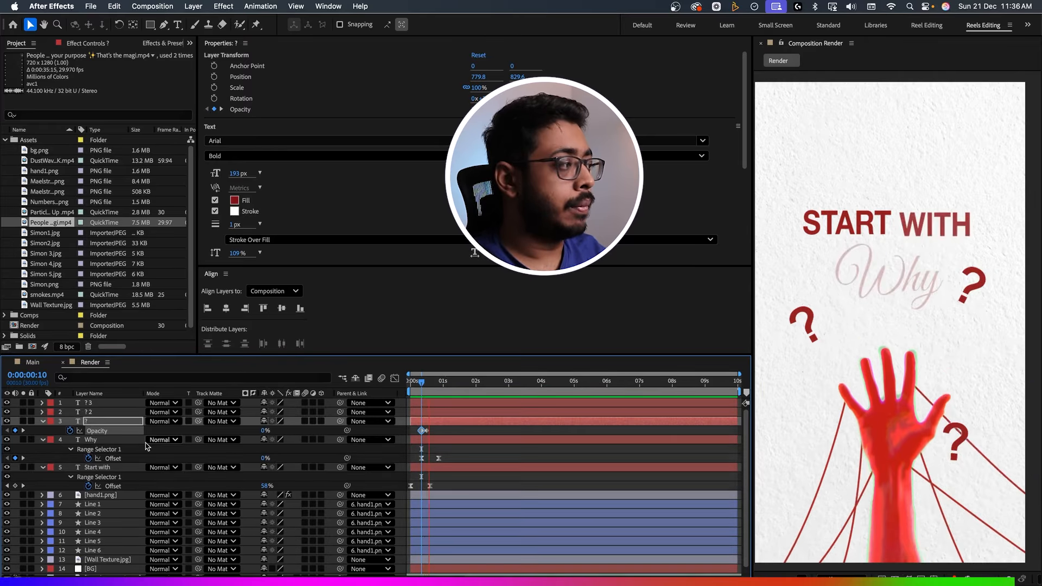
Copy the ? layer's Opacity keyframes and paste them onto the ? 2 layer at frame 12.
left_click(439, 429)
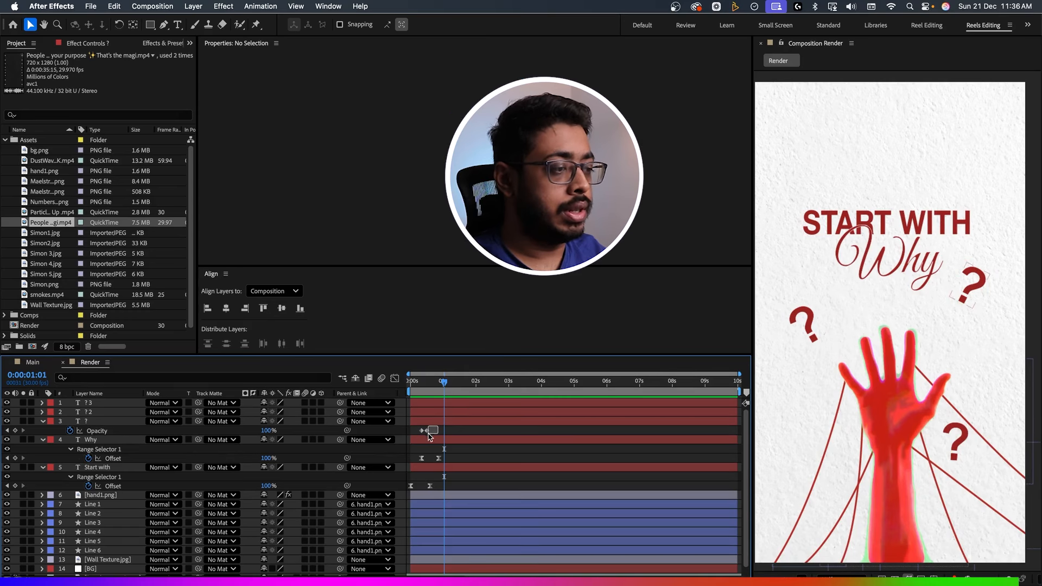
left_click_drag(429, 437, 417, 434)
left_click(424, 384)
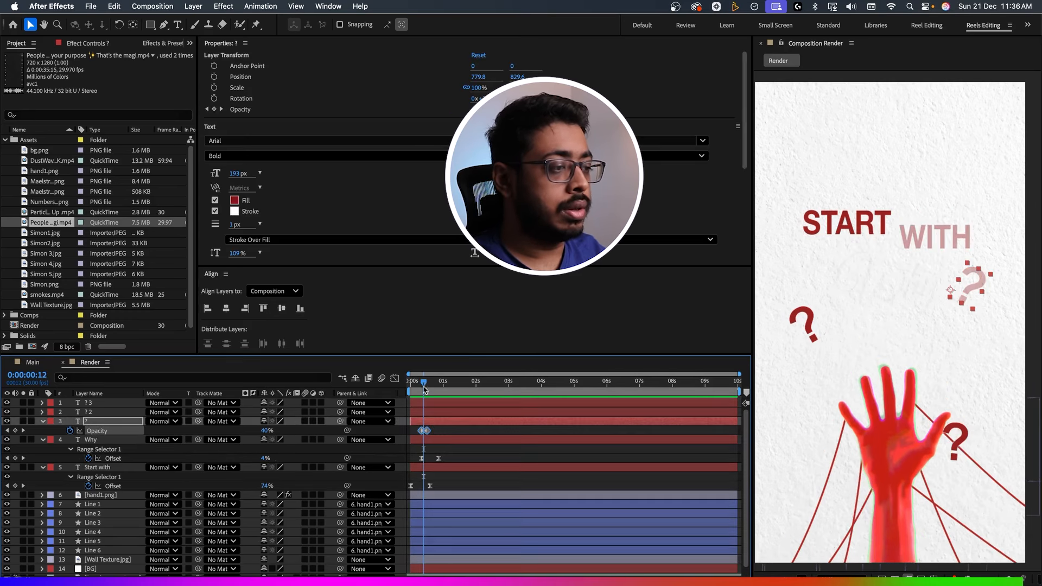
left_click(424, 415)
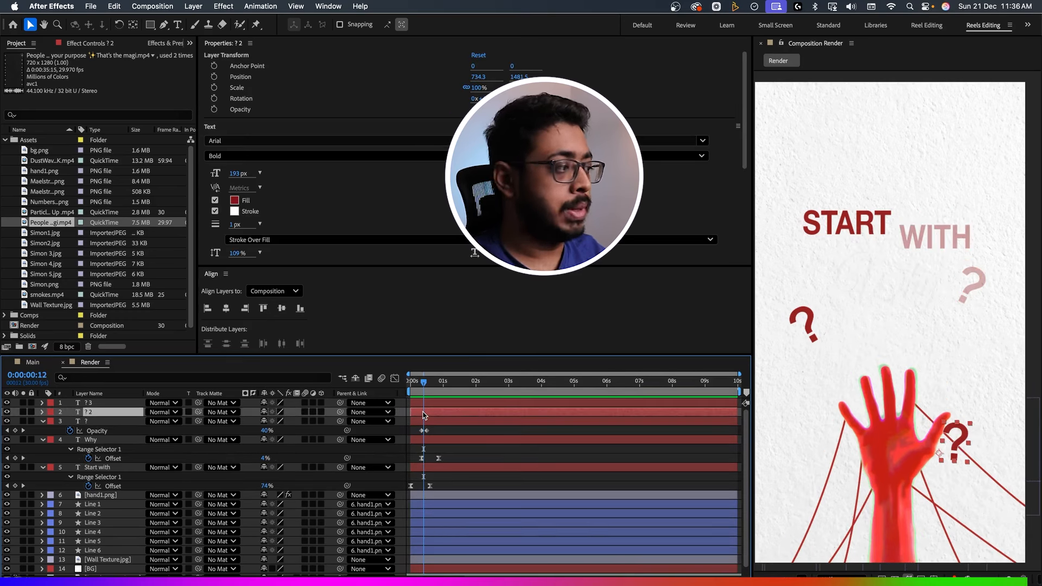
key("super+v")
Paste the same Opacity keyframes onto the ? 3 layer about a frame after those of ? 2, and preview the animation from the start.
left_click_drag(424, 384, 410, 385)
left_click(425, 401)
key("super+v")
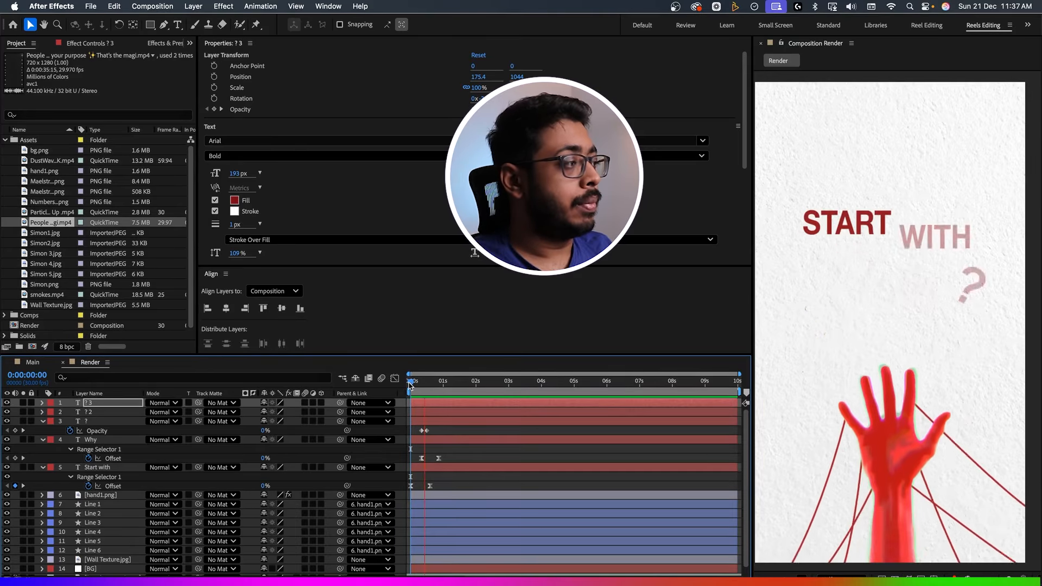
key("space")
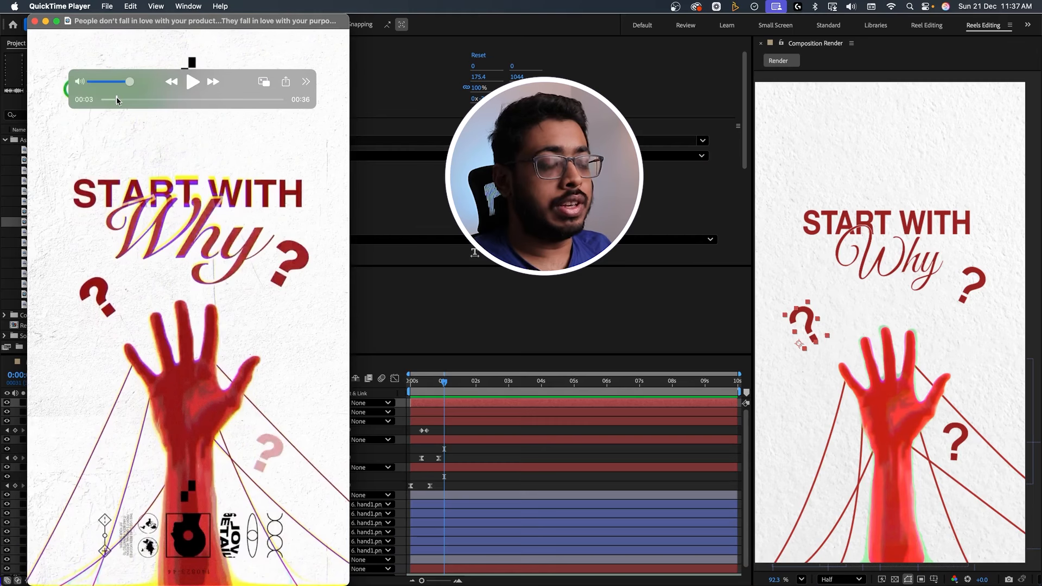
Scrub the reference video in QuickTime Player around 00:03 to 00:04 to examine the next scene, and return to After Effects.
left_click_drag(116, 99, 124, 100)
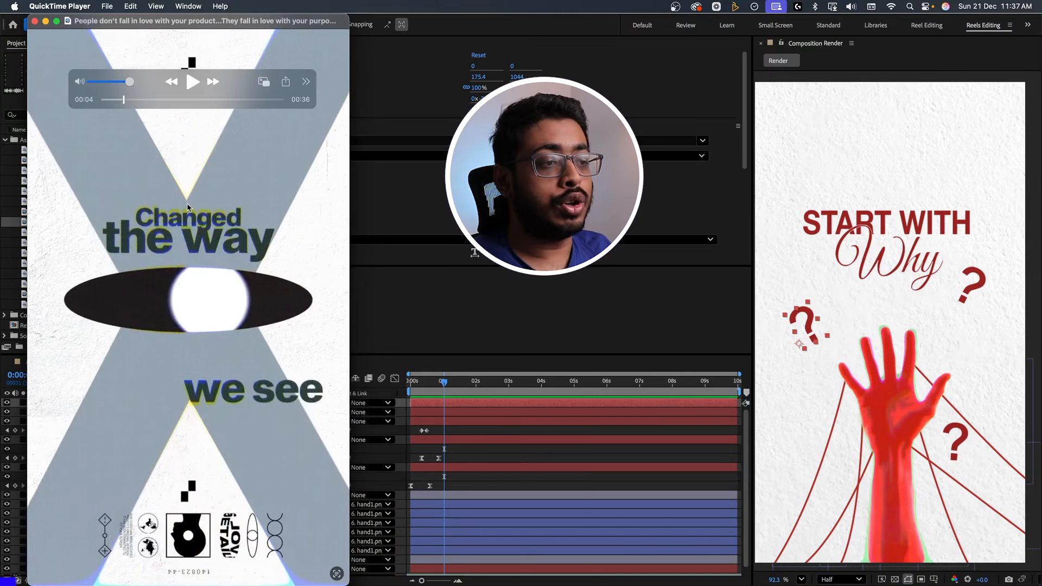
left_click(118, 99)
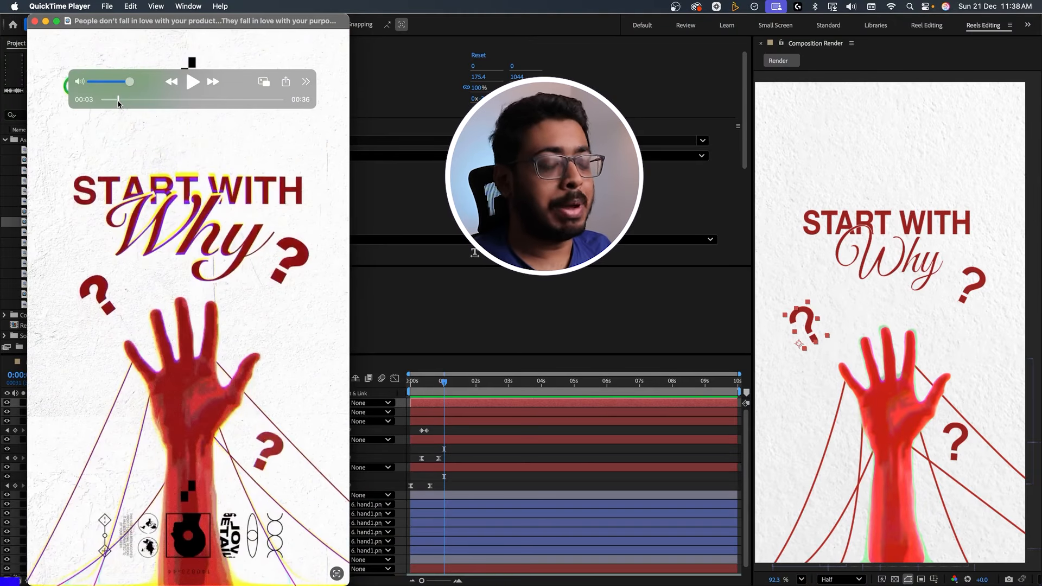
key("super+Tab")
Collapse the keyframed properties of all layers and place the playhead at 0:00:01:03.
key("super+a")
key("u")
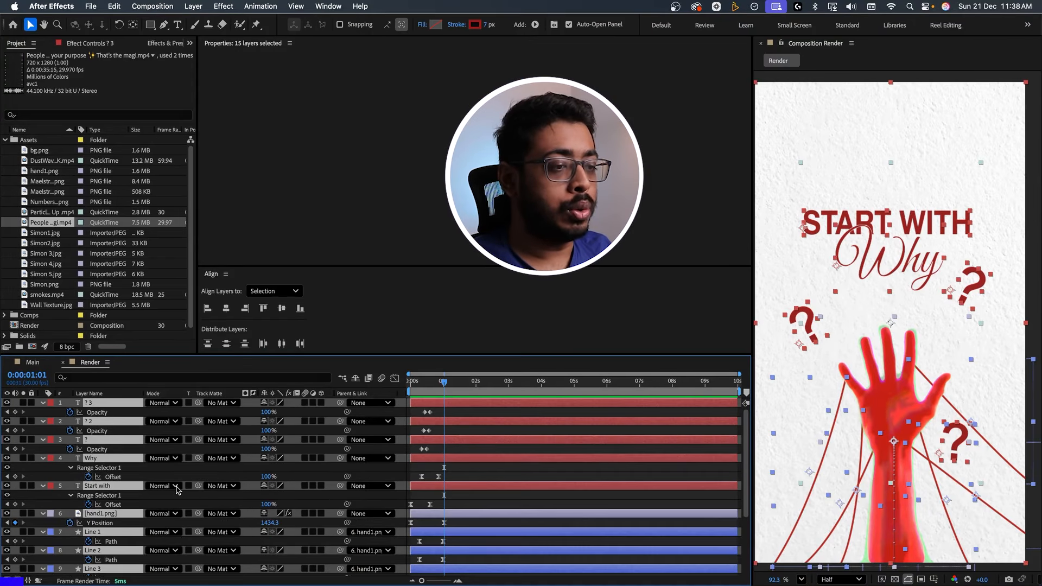
key("u")
key("u")
key("super+shift+a")
left_click_drag(443, 385, 445, 386)
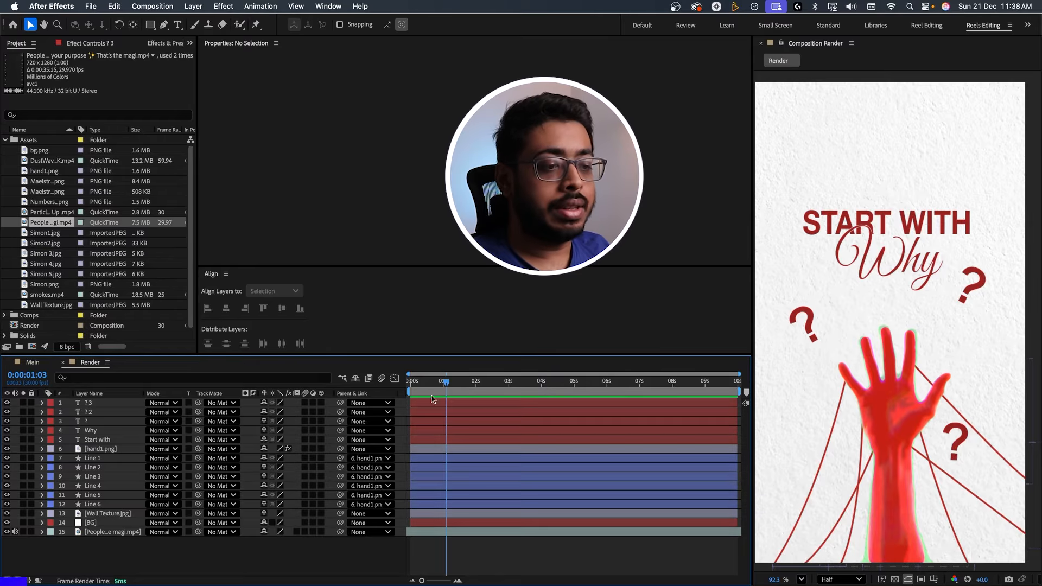
Pre-compose the layers from ? 3 through Line 6 into a composition named Scene 3, moving all attributes into it.
left_click(101, 513)
left_click(100, 505)
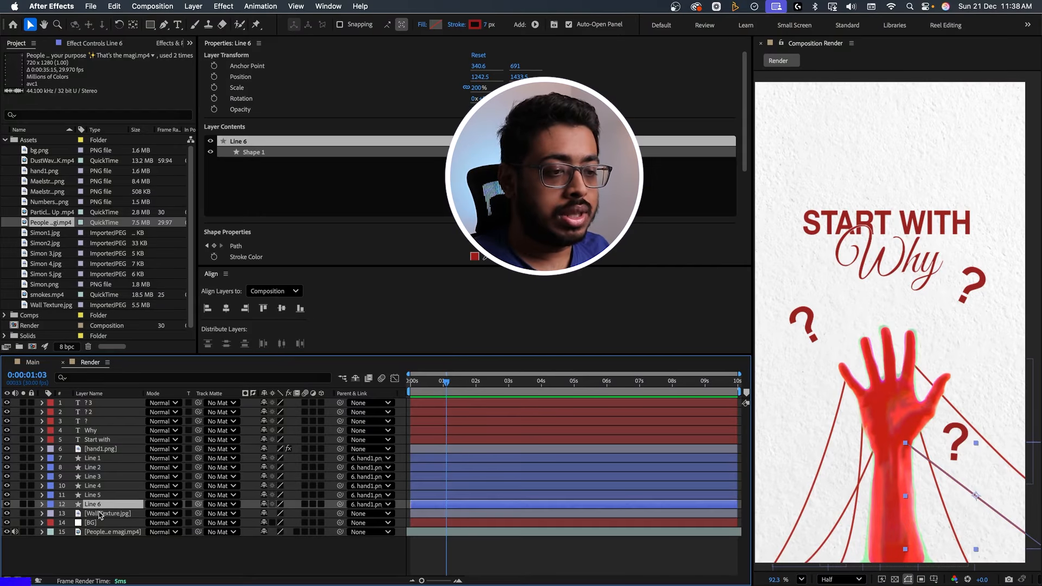
left_click(99, 514)
left_click(91, 402)
left_click(99, 505, "shift")
right_click(105, 504)
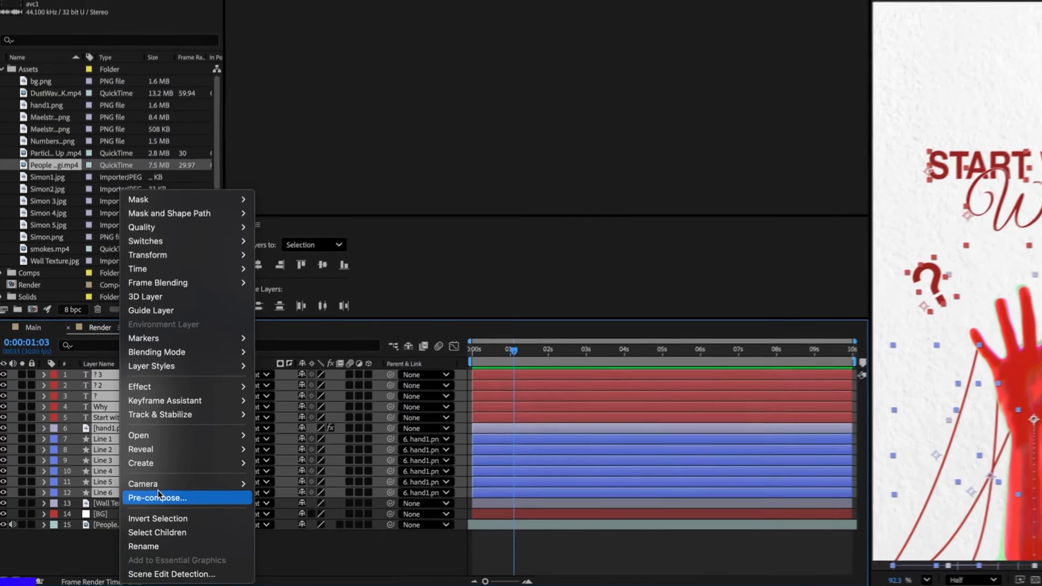
left_click(147, 504)
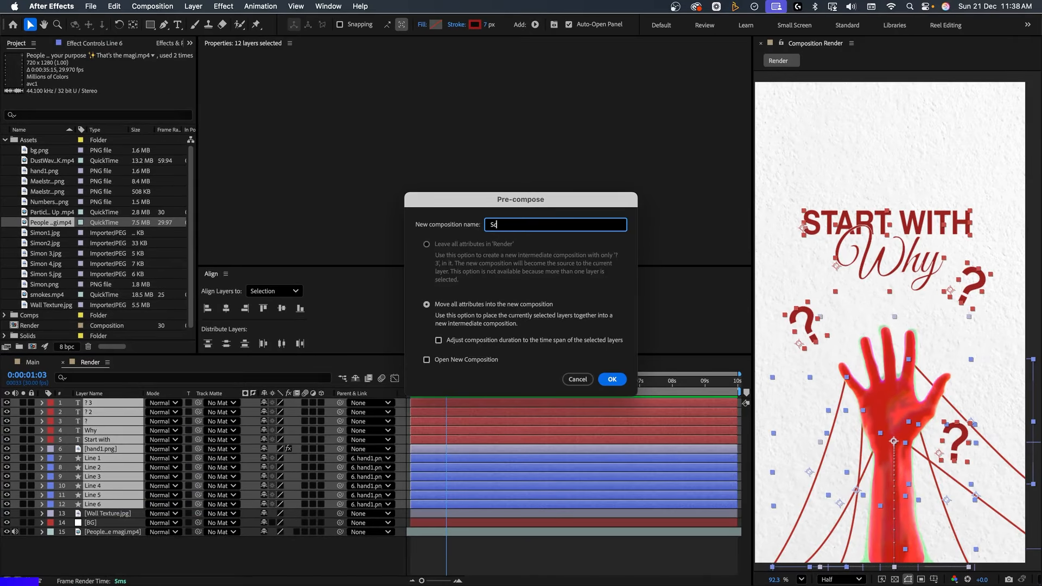
left_click(612, 379)
Keyframe the Scene 3 layer's Opacity from 100% at 0:00:01:03 to 0% a few frames on, and preview the fade-out.
key("t")
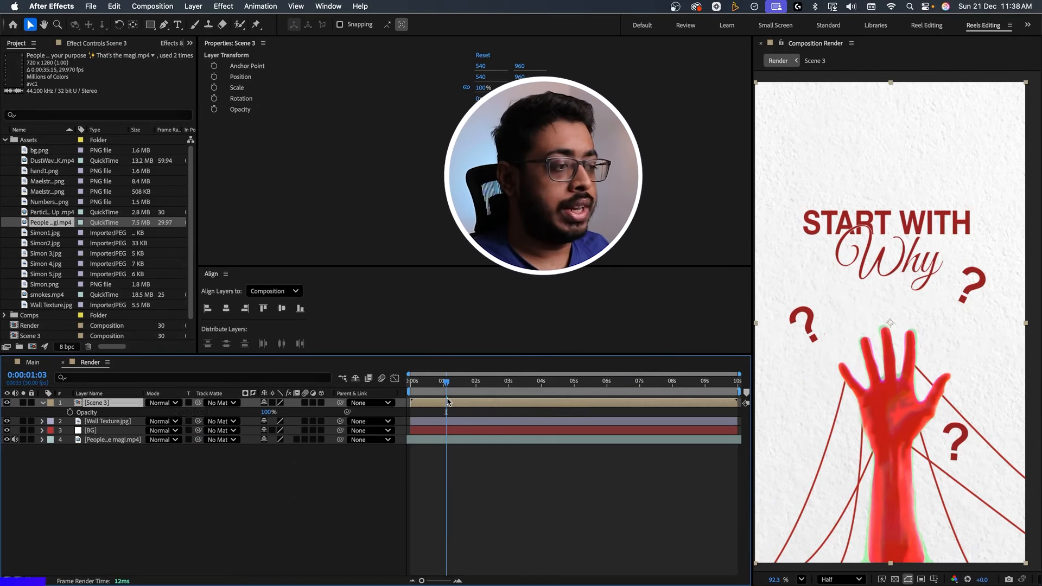
left_click(69, 412)
left_click_drag(447, 382, 453, 382)
left_click_drag(268, 414, 210, 415)
left_click(440, 383)
key("space")
key("space")
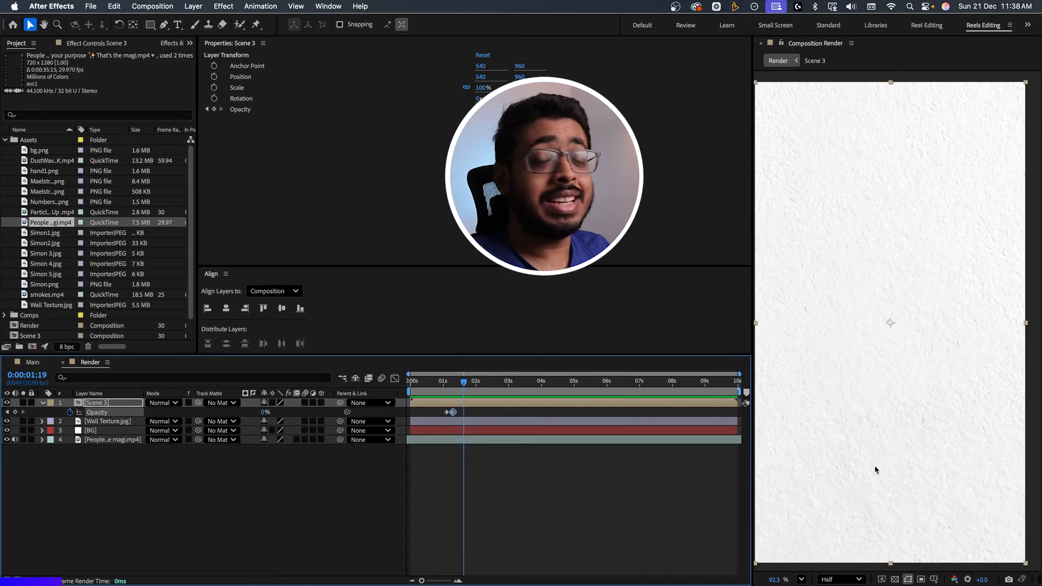
Draw a tall rectangle about 318.5 × 2098 px down the centre of the composition with a 0 px stroke.
left_click(165, 464)
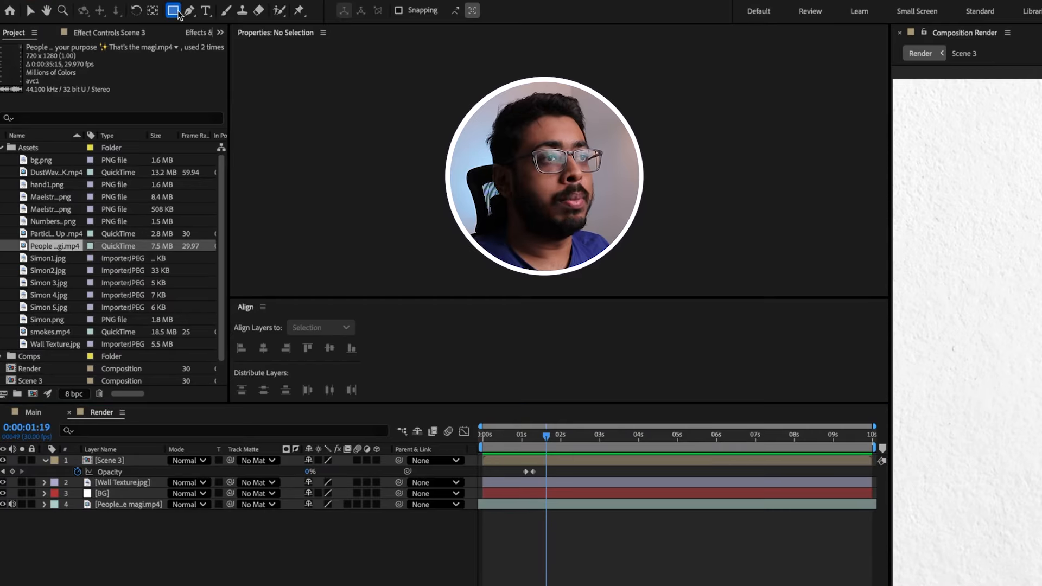
left_click(152, 25)
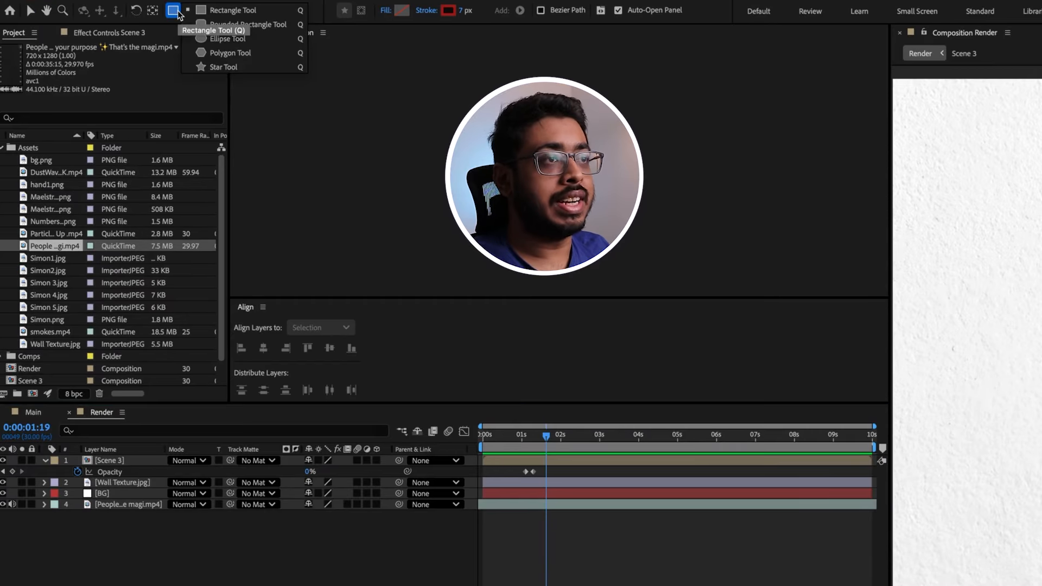
left_click(235, 11)
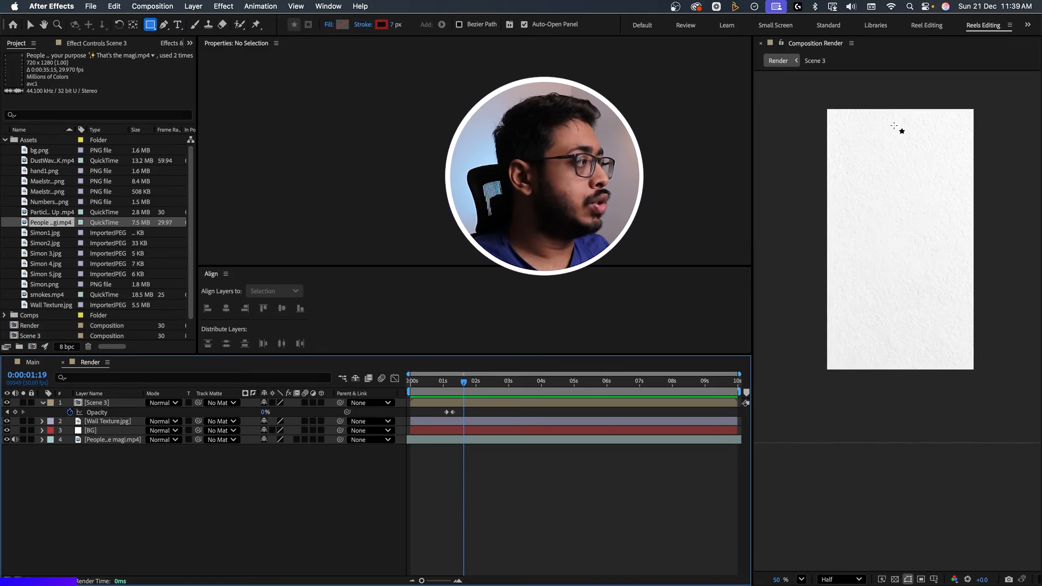
mouse_move(879, 101)
left_mouse_down()
mouse_move(932, 381)
mouse_move(922, 384)
left_mouse_up()
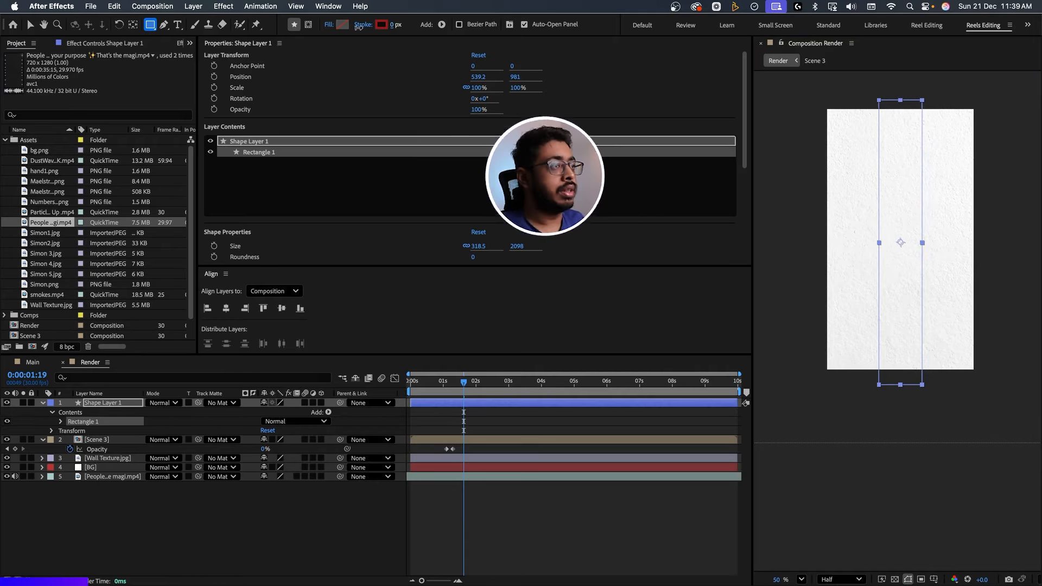
Give the rectangle a solid grey-blue fill of A4B2C1.
left_click(328, 25)
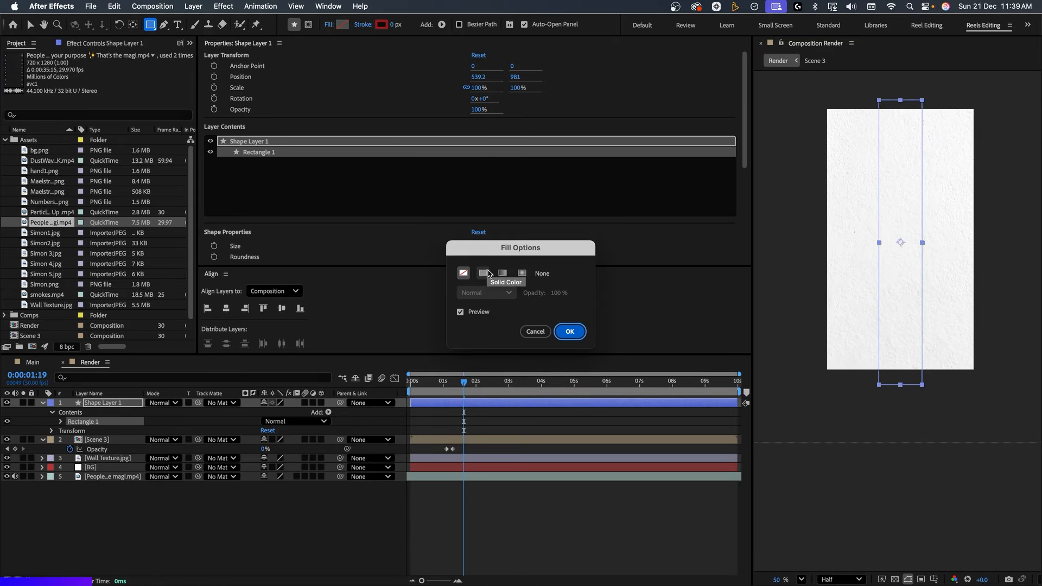
left_click(489, 273)
left_click(488, 274)
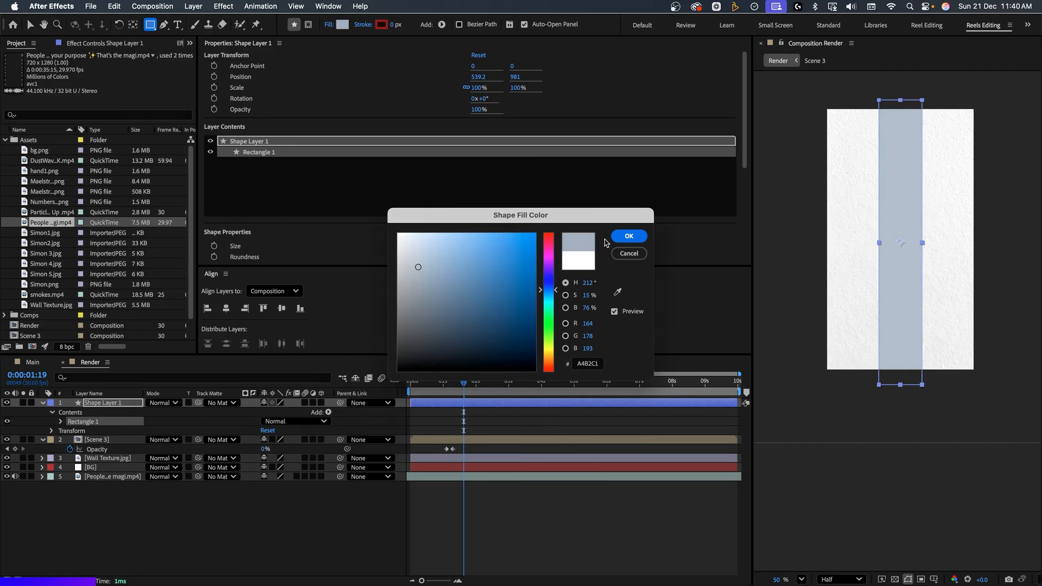
left_click(629, 237)
Rotate the rectangle to 31° and scale it to about 112.9% so its ends extend past the frame.
key("r")
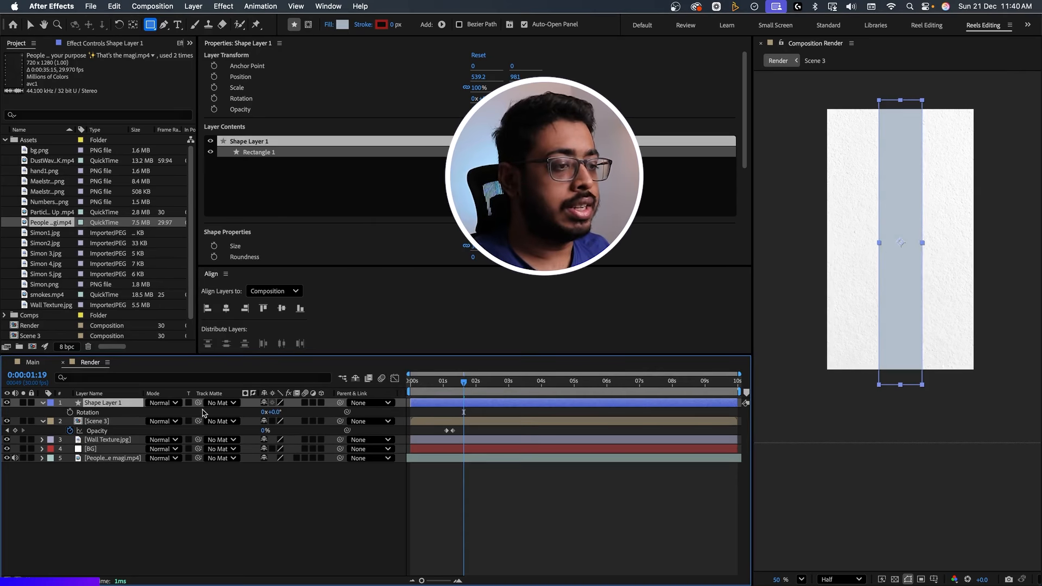
left_click_drag(272, 413, 288, 416)
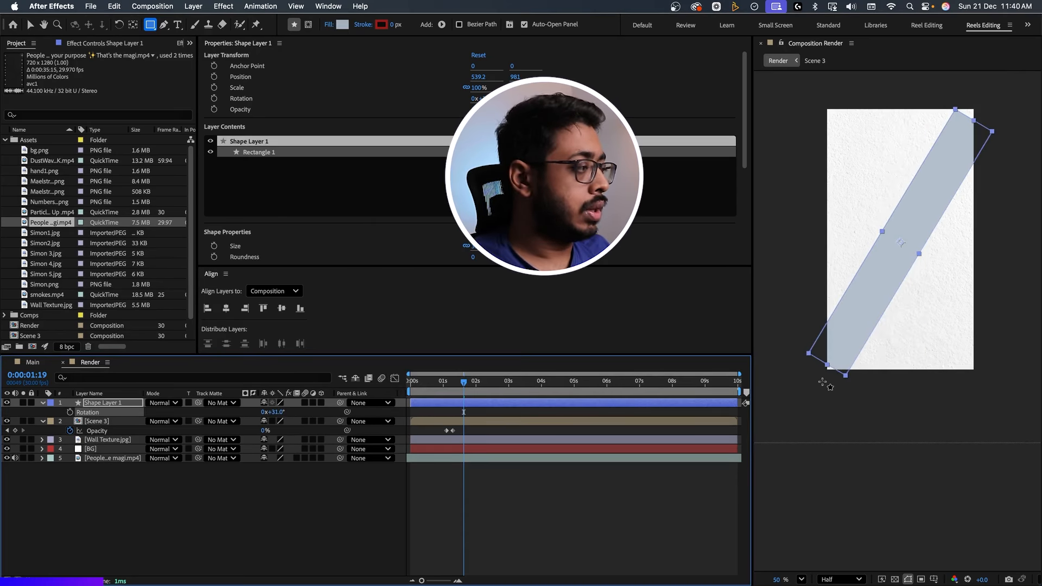
key("v")
left_click_drag(827, 365, 815, 387)
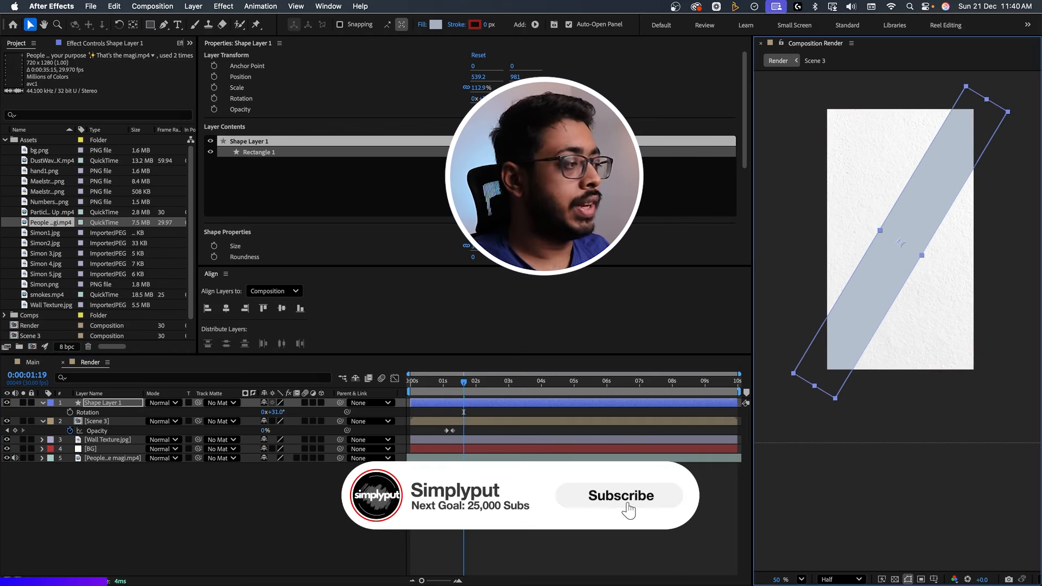
left_click(327, 549)
Duplicate the rotated rectangle layer and set the copy's rotation to -31° to form an X.
left_click(108, 407)
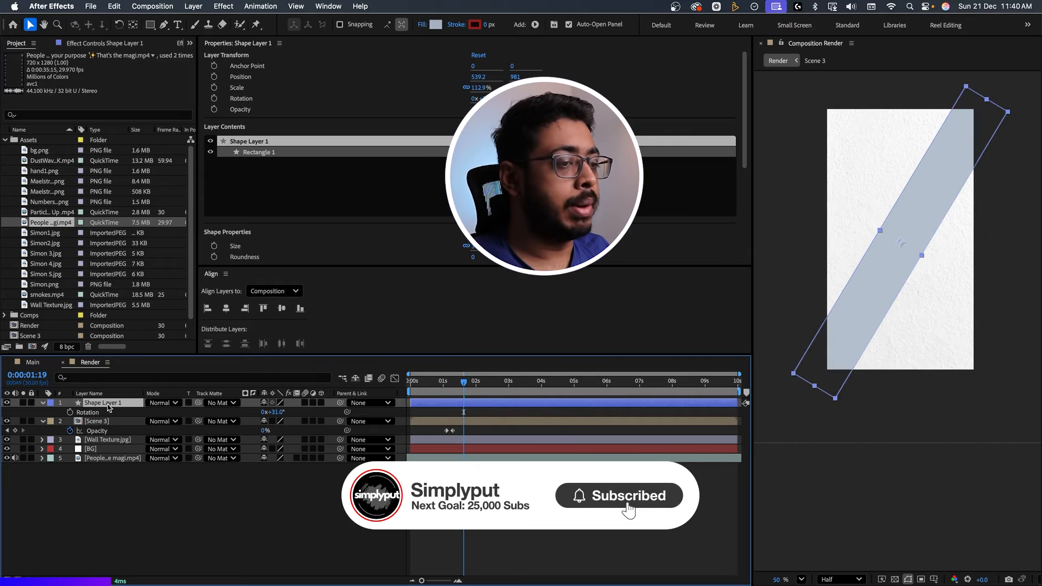
key("super+d")
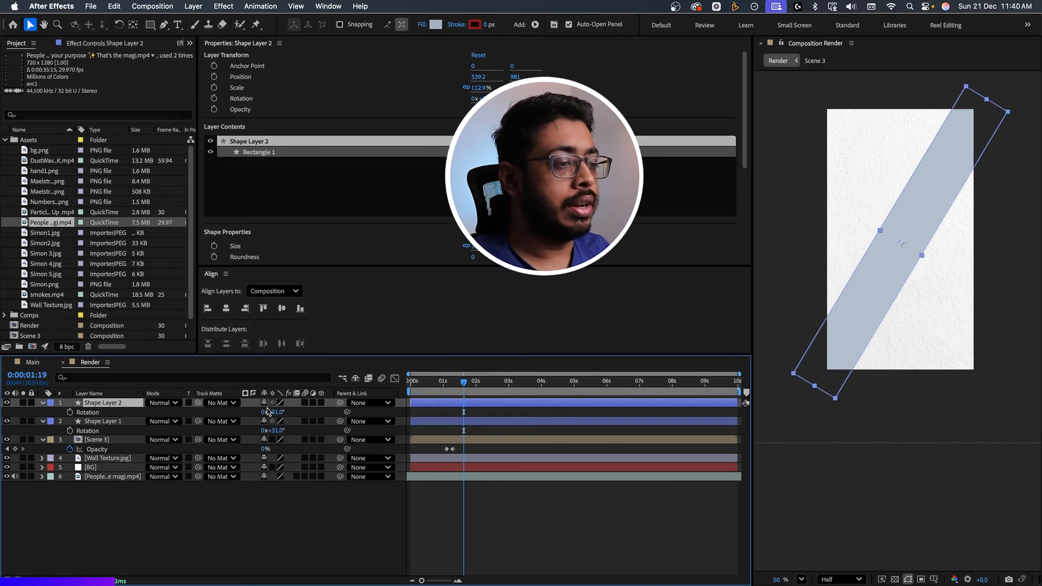
left_click_drag(274, 411, 239, 412)
left_click(142, 510)
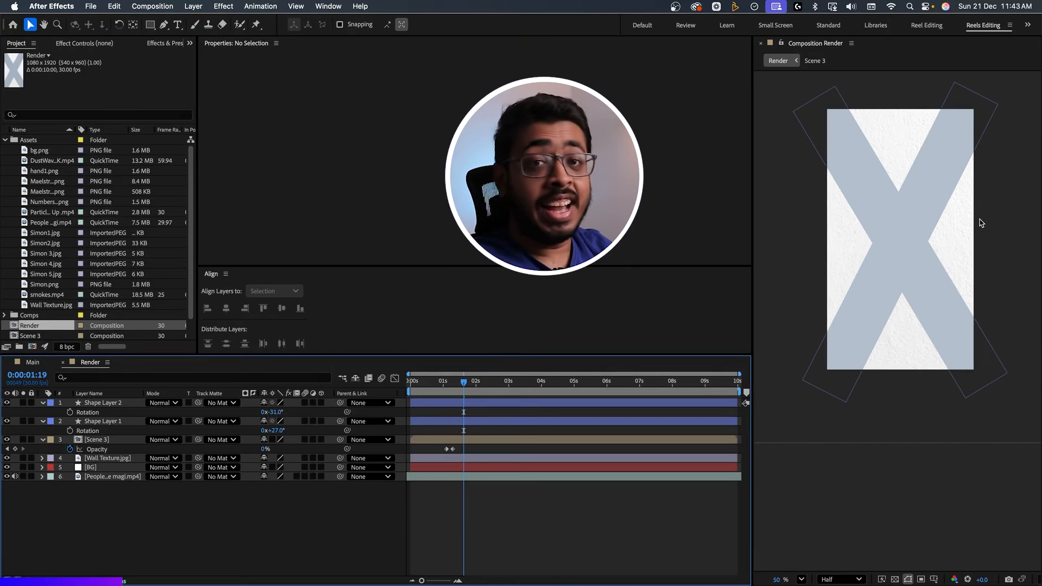
Rename Shape Layer 1 as x1 and Shape Layer 2 as x2.
scroll(910, 317, "up", 3)
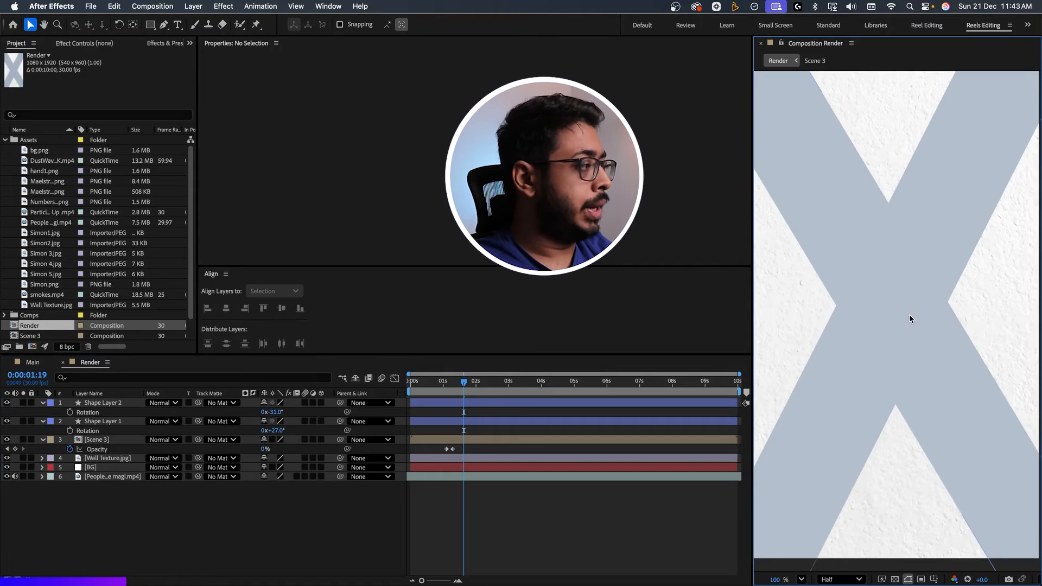
left_click(107, 422)
key("Return")
type("x")
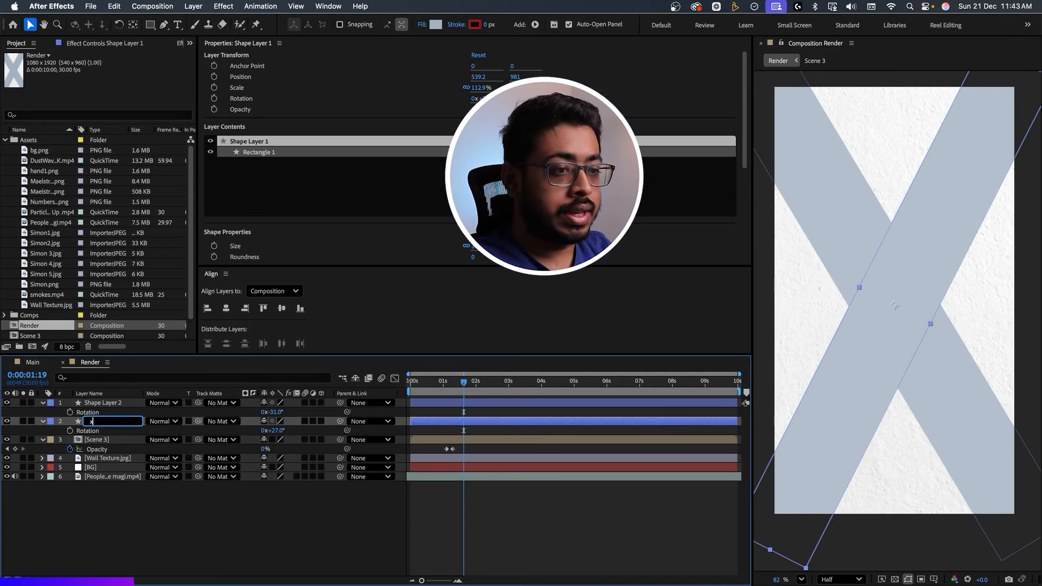
type("1")
key("Return")
left_click(88, 402)
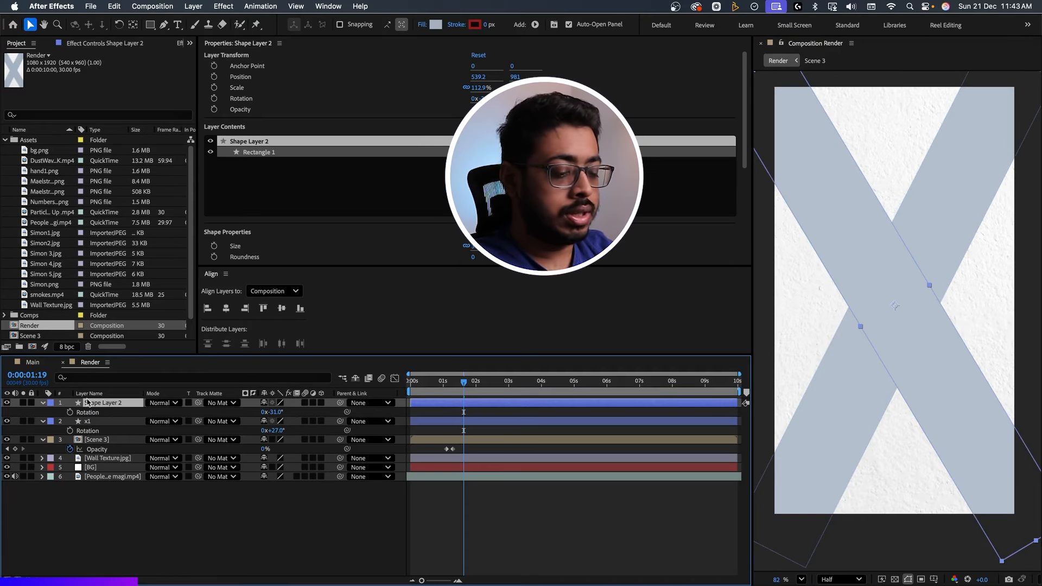
key("Return")
type("x2")
left_click(99, 494)
Collapse the expanded properties of all layers and clear the selection.
key("super+a")
key("u")
left_click(115, 494)
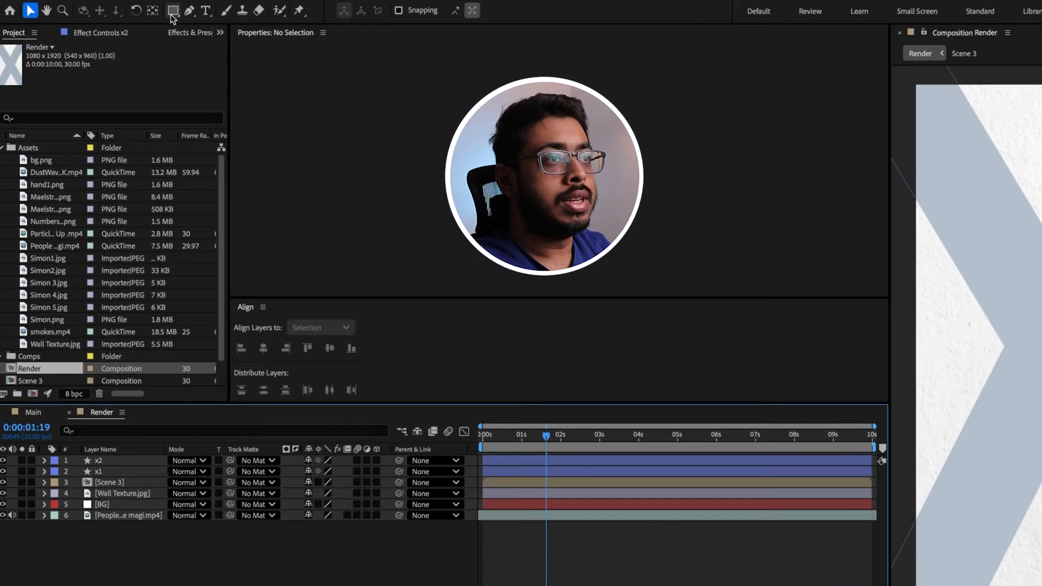
Draw a wide horizontal ellipse about 895 × 271 px across the middle of the X with the Ellipse tool.
left_click(150, 24)
left_click(227, 39)
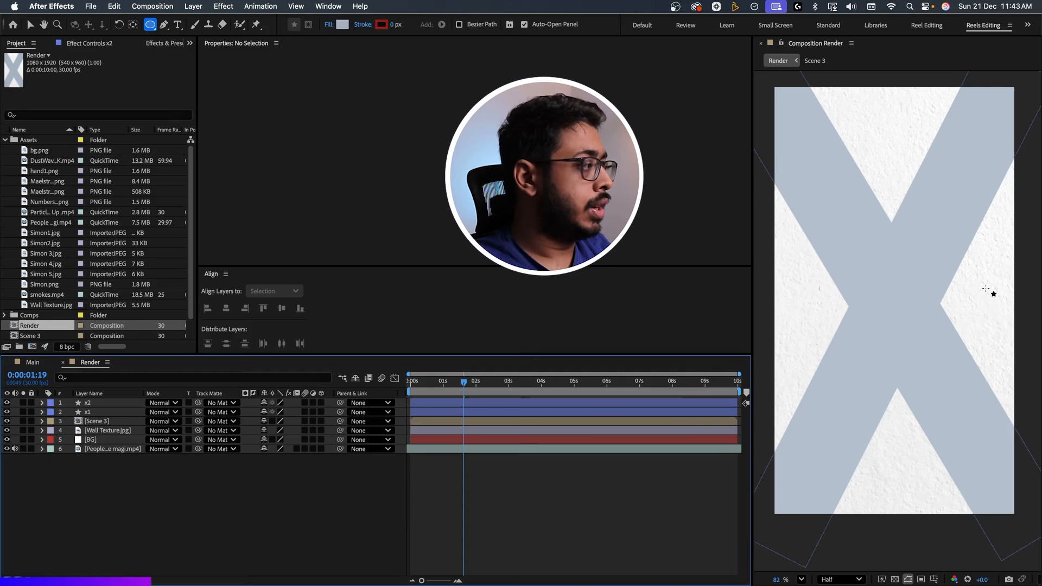
left_click_drag(1025, 291, 790, 344)
key("v")
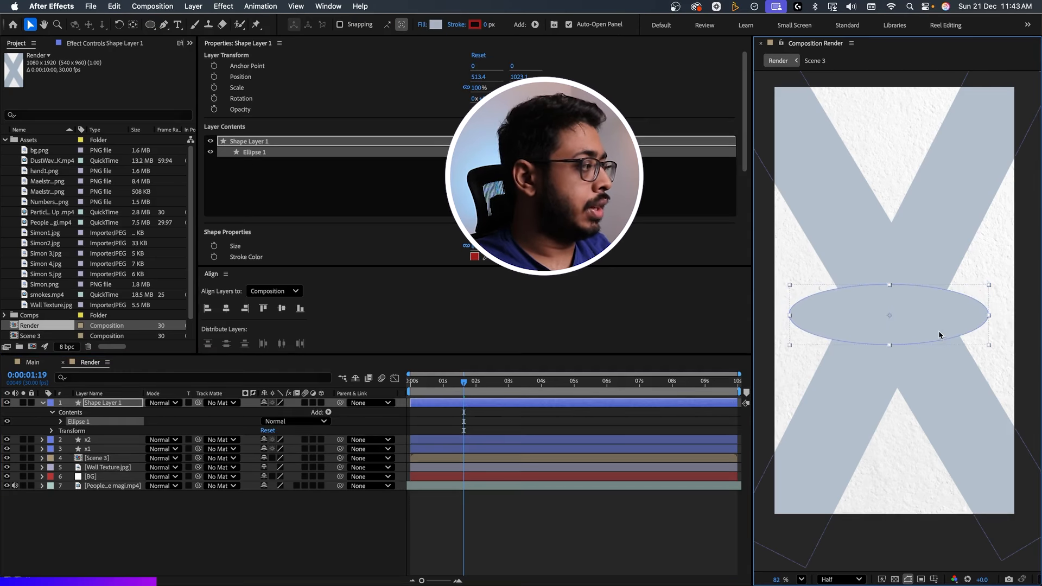
Flatten and slightly widen the ellipse, and centre it over the crossing of the X.
left_click_drag(937, 331, 951, 317)
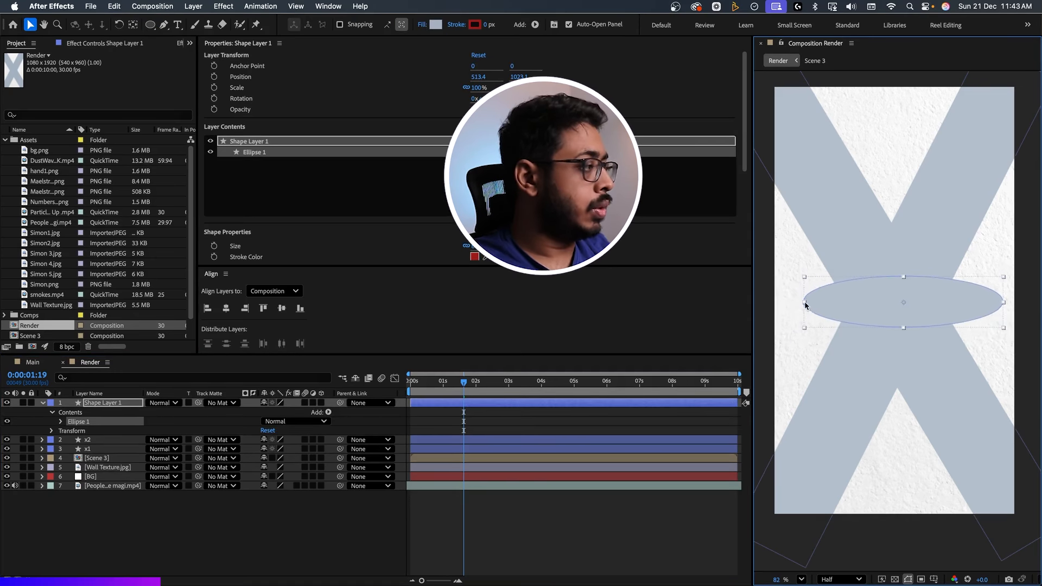
left_click_drag(804, 302, 799, 302)
left_click_drag(864, 320, 855, 320)
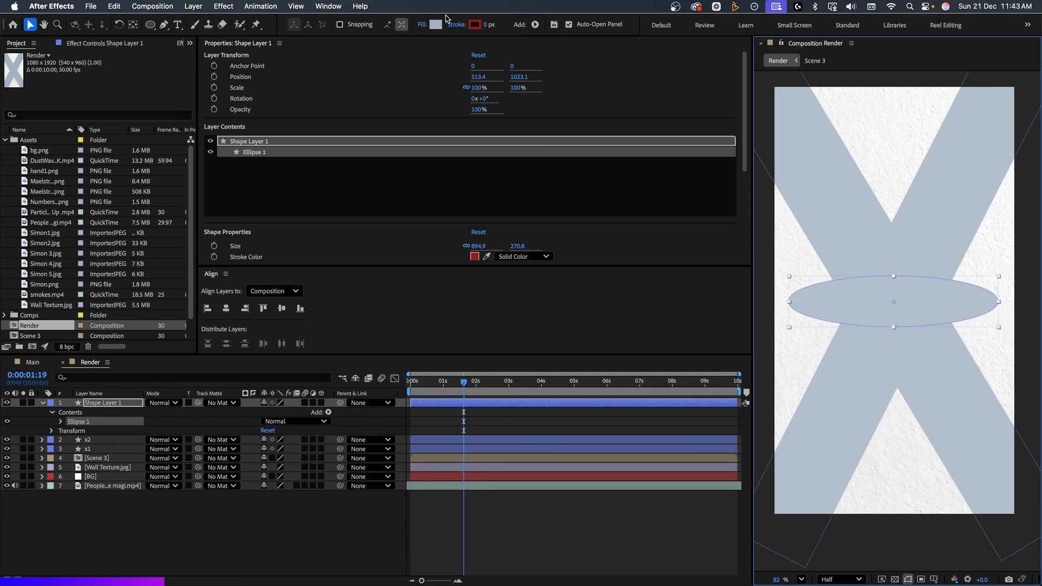
Set the ellipse's fill colour to black (000000).
left_click(435, 25)
type("000000")
key("Return")
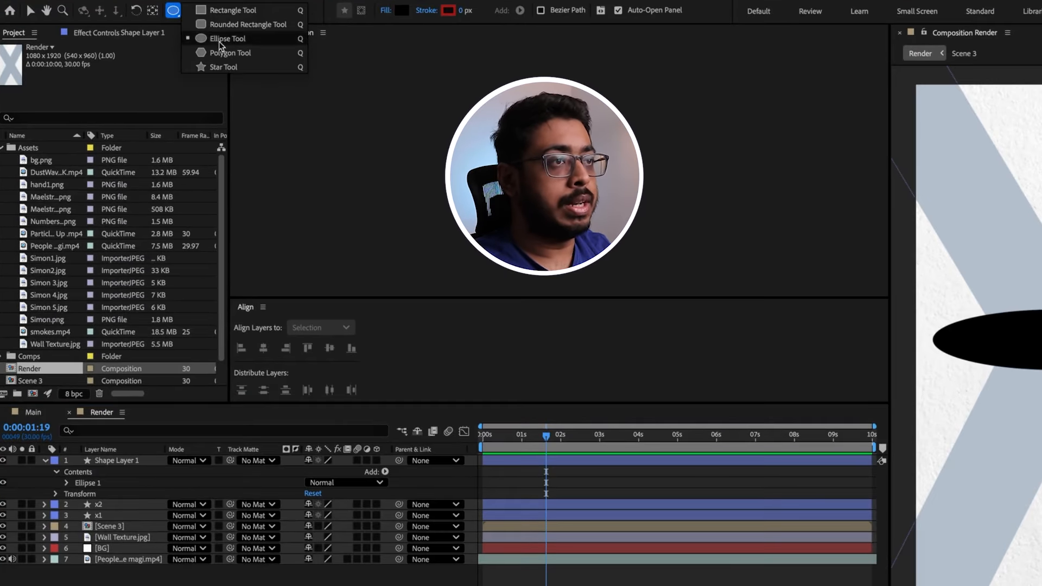
Draw a circle about 306 px across over the centre of the black ellipse and fill it white (FFFFFF).
left_click(224, 39)
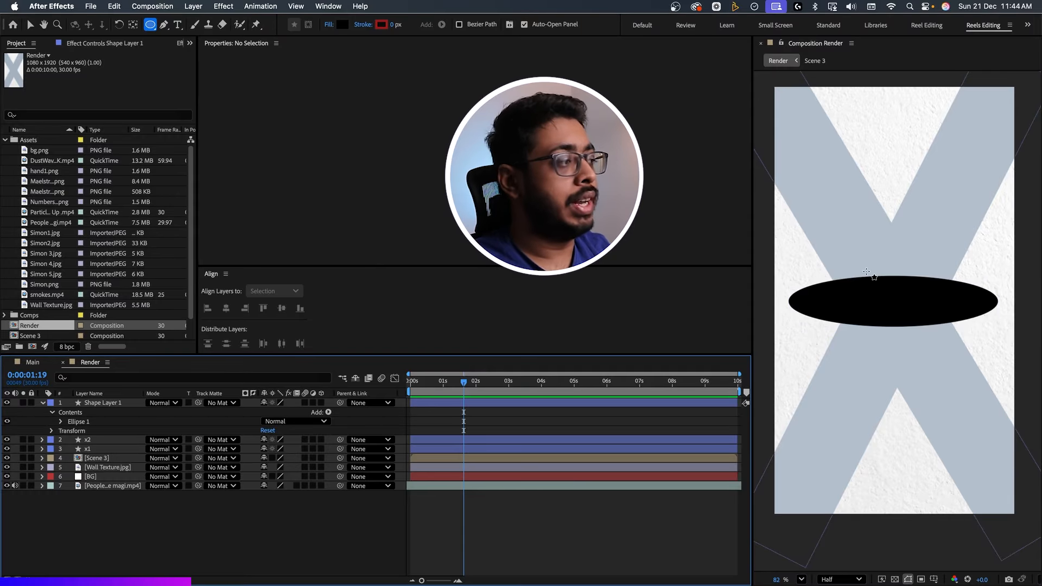
left_click_drag(866, 271, 935, 340)
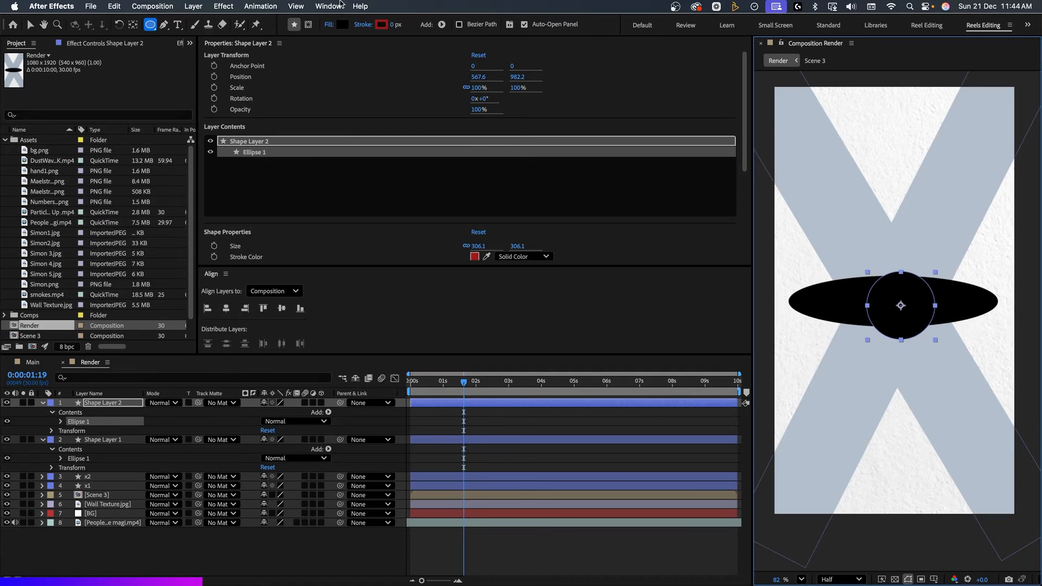
left_click(342, 25)
left_click_drag(413, 245, 360, 214)
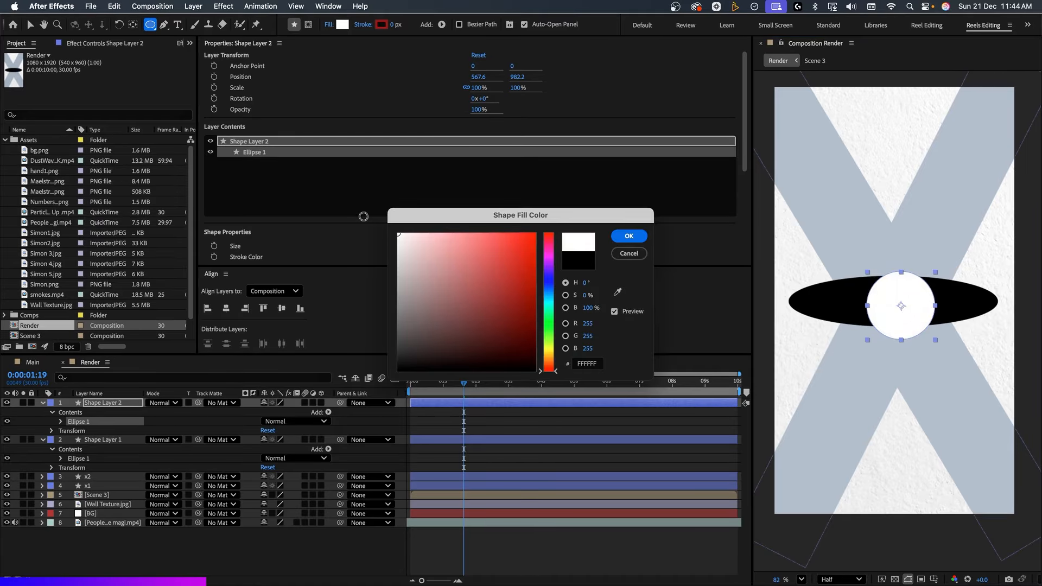
key("Return")
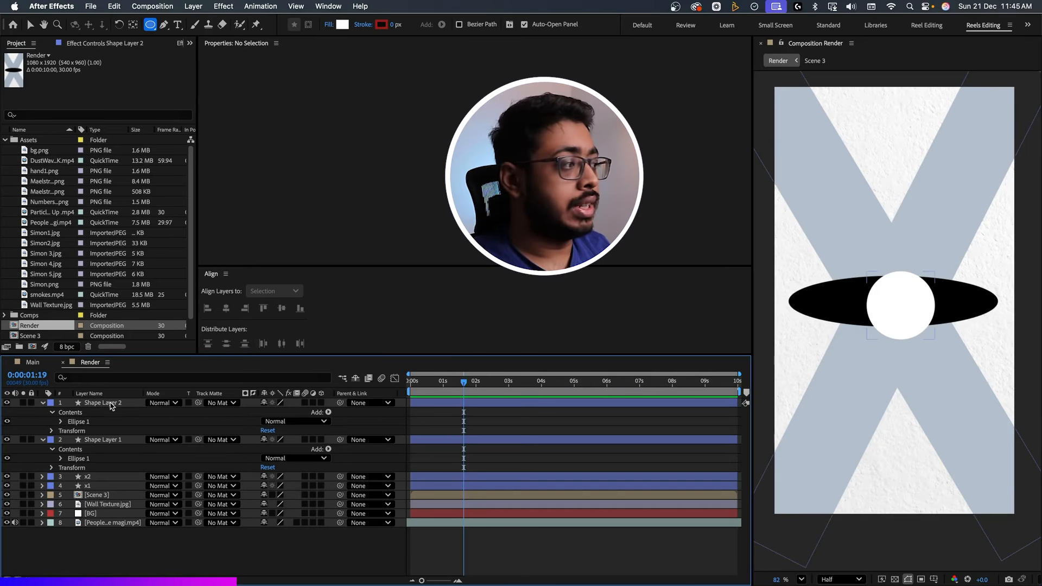
Use Shape Layer 1 as the track matte for Shape Layer 2, keeping the black ellipse visible.
left_click(112, 405)
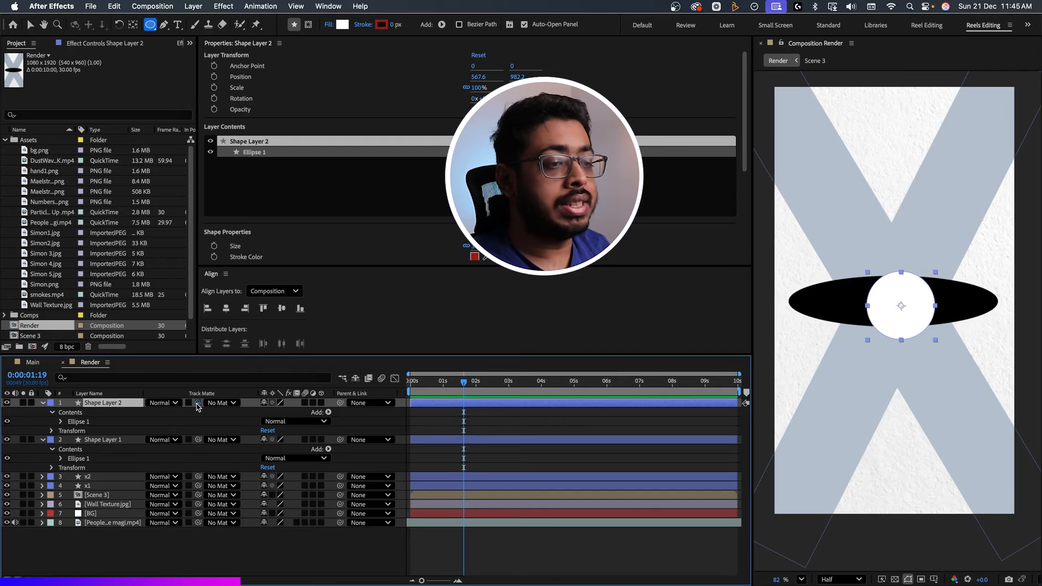
left_click_drag(198, 402, 114, 445)
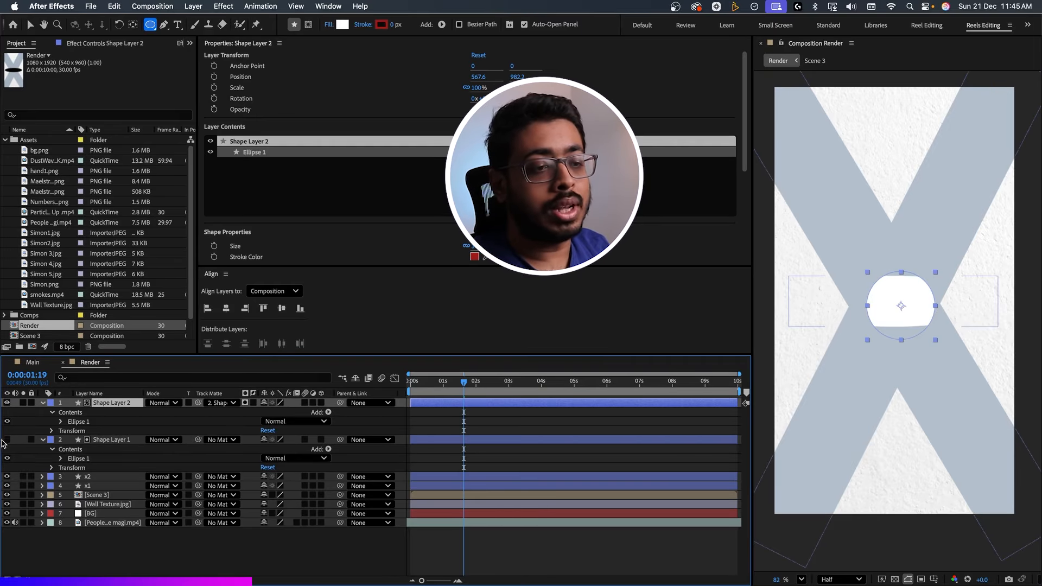
left_click(7, 440)
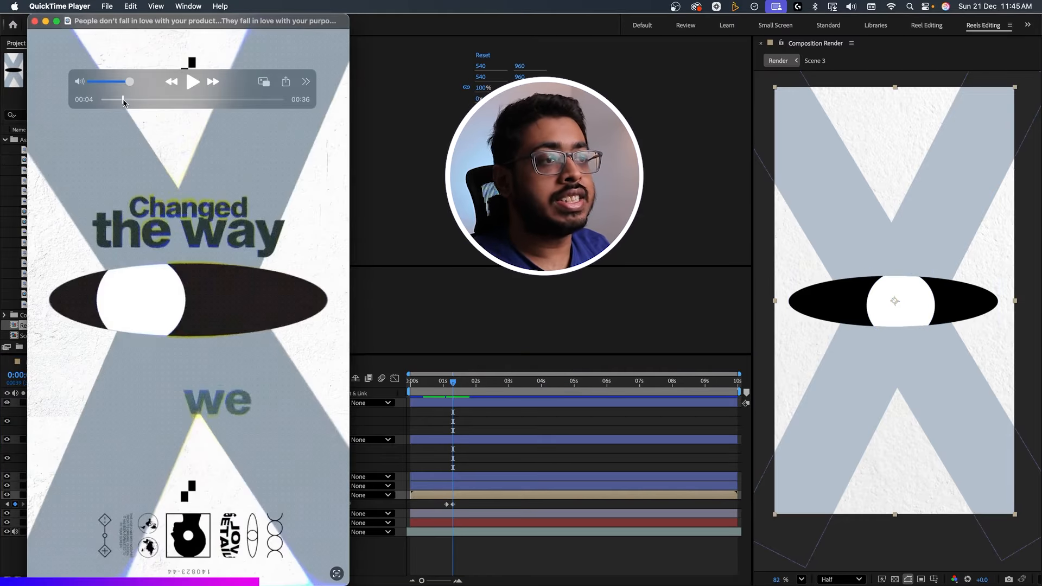
Check the reference video's lettering, and add the text "Changed" above the eye in blue-grey Helvetica Neue Bold at 93 px.
left_click_drag(122, 100, 125, 101)
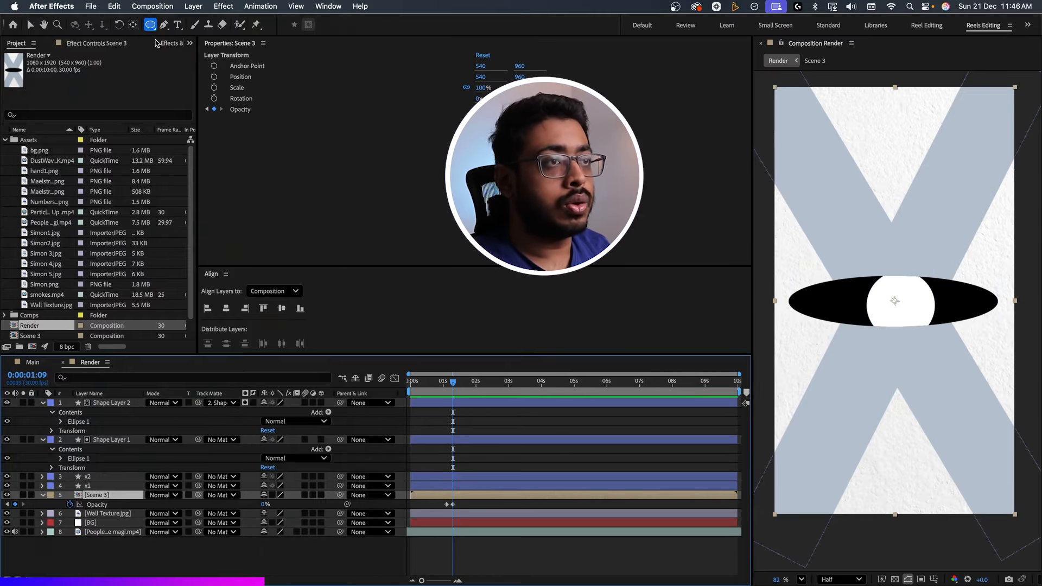
key("ctrl+t")
key("ctrl+shift+a")
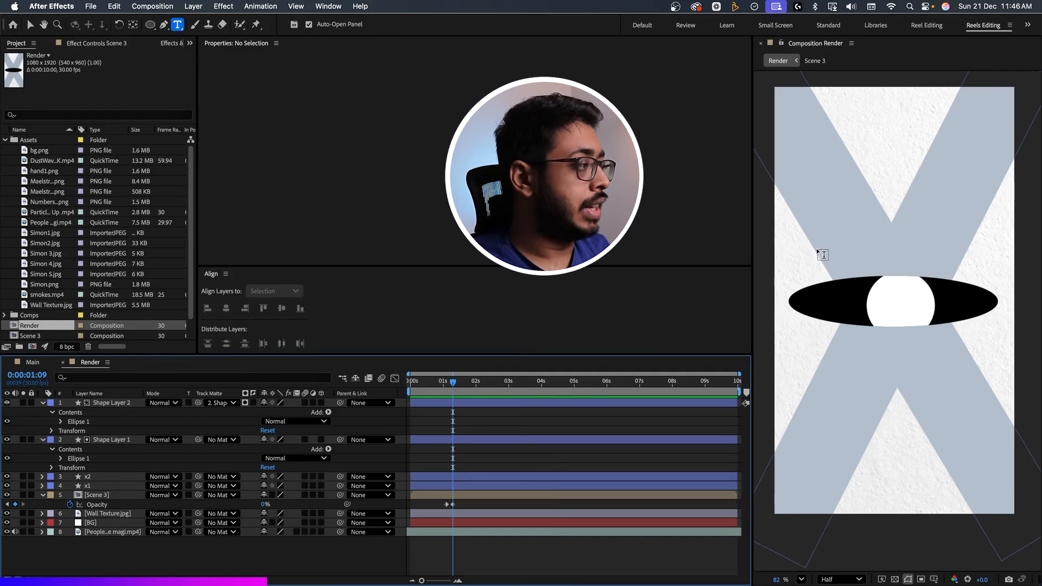
left_click(845, 245)
type("change")
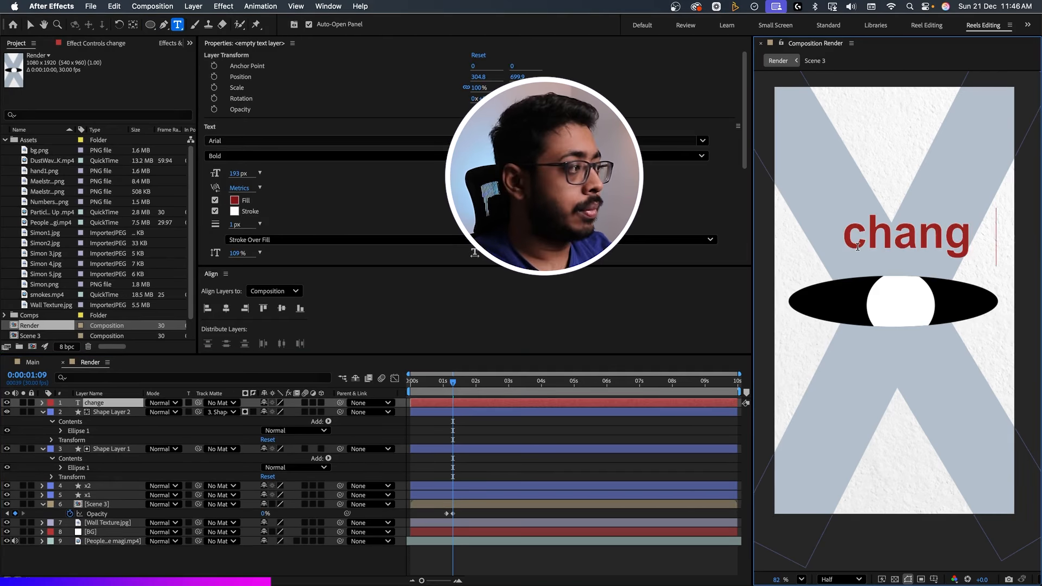
type("d")
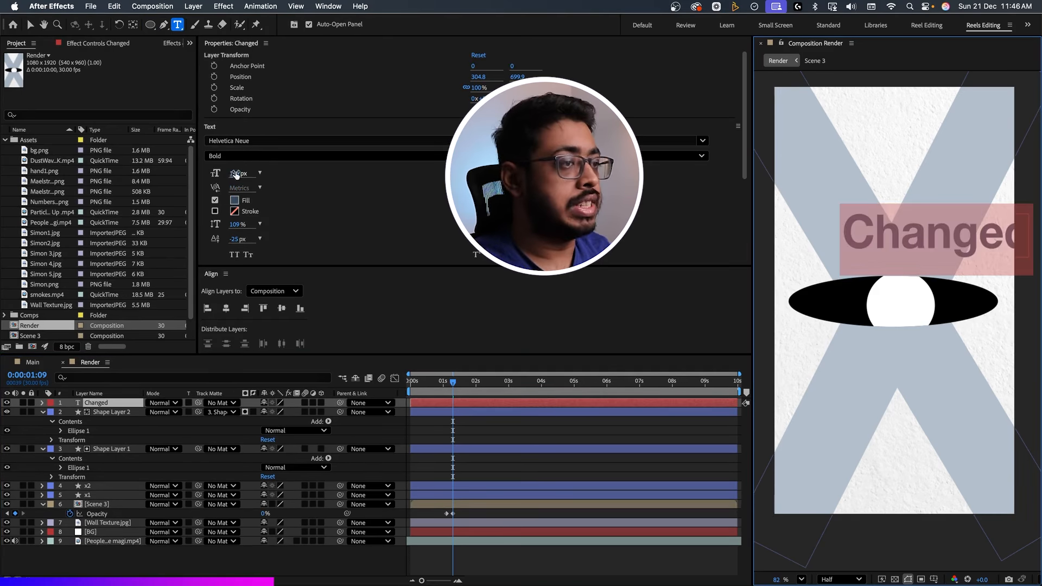
left_click_drag(236, 174, 199, 171)
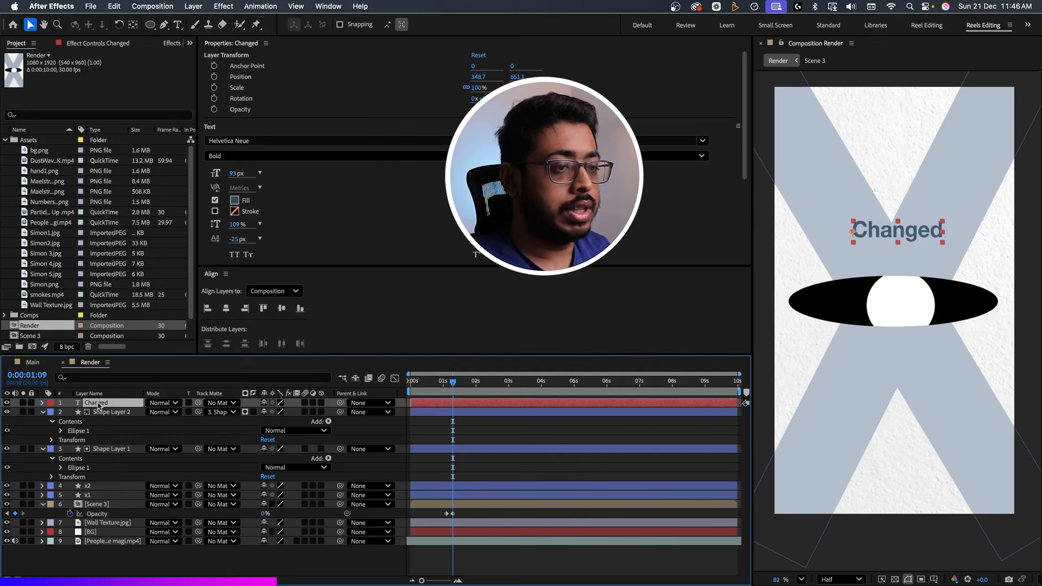
Duplicate the "Changed" text, place the copy just beneath it, and change it to "the way" at 166 px.
key("super+d")
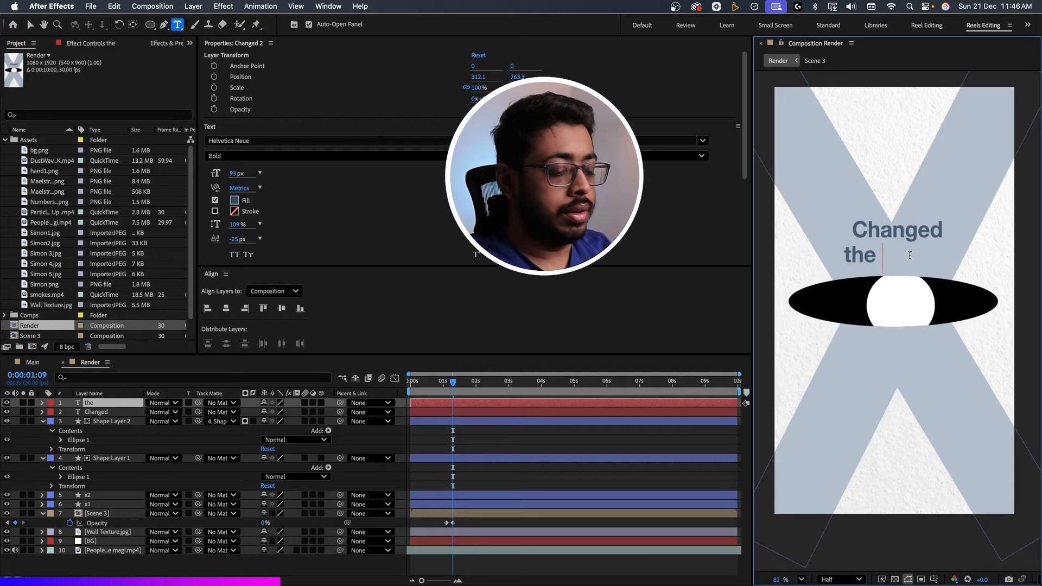
type("way")
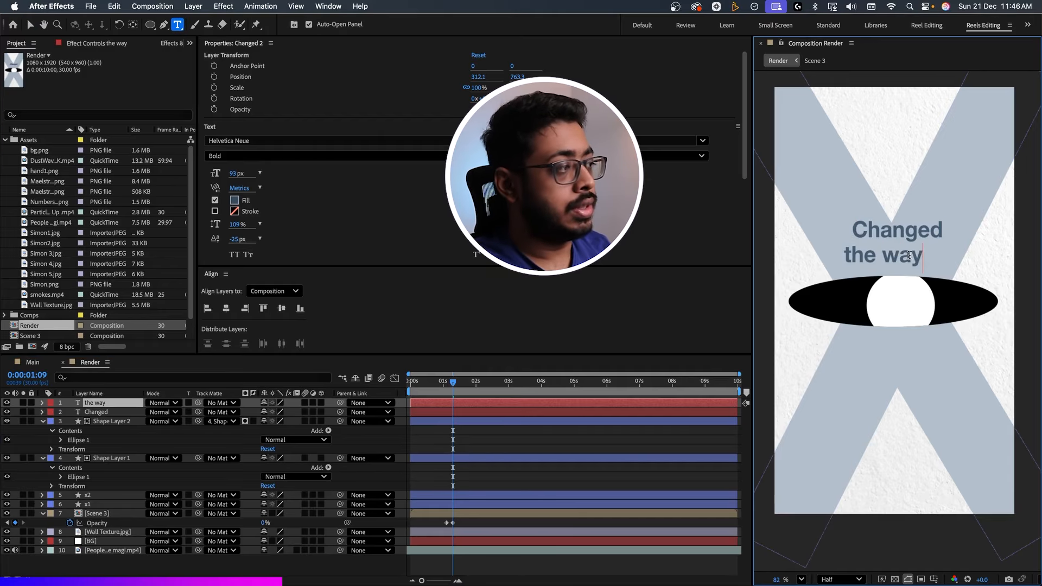
key("super+a")
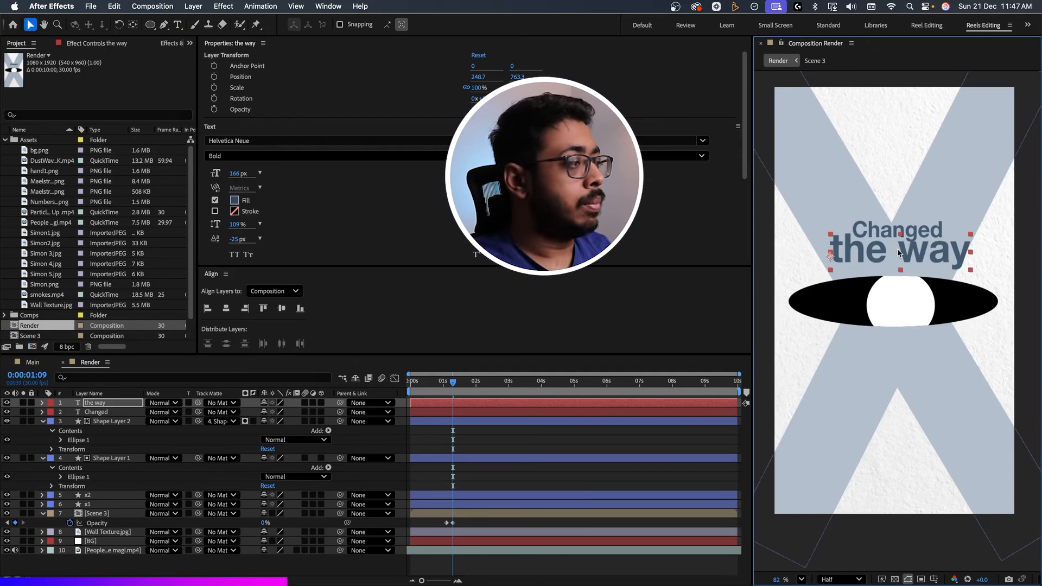
key("super+Tab")
key("super+Tab")
Duplicate "the way", place the copy below the eye, and change it to "we see" at 123 px.
left_click(102, 406)
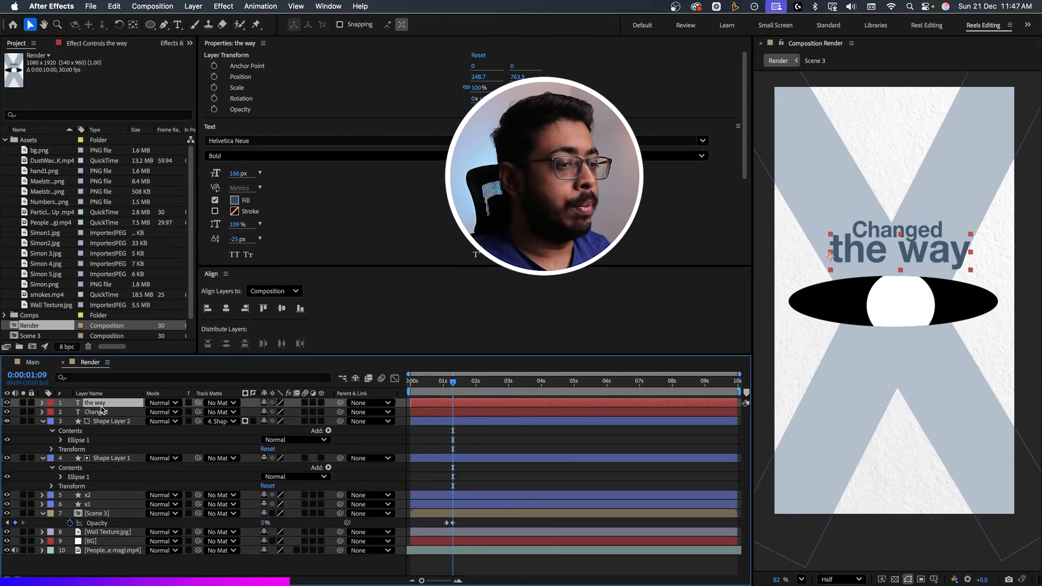
key("super+d")
left_click_drag(886, 257, 920, 385)
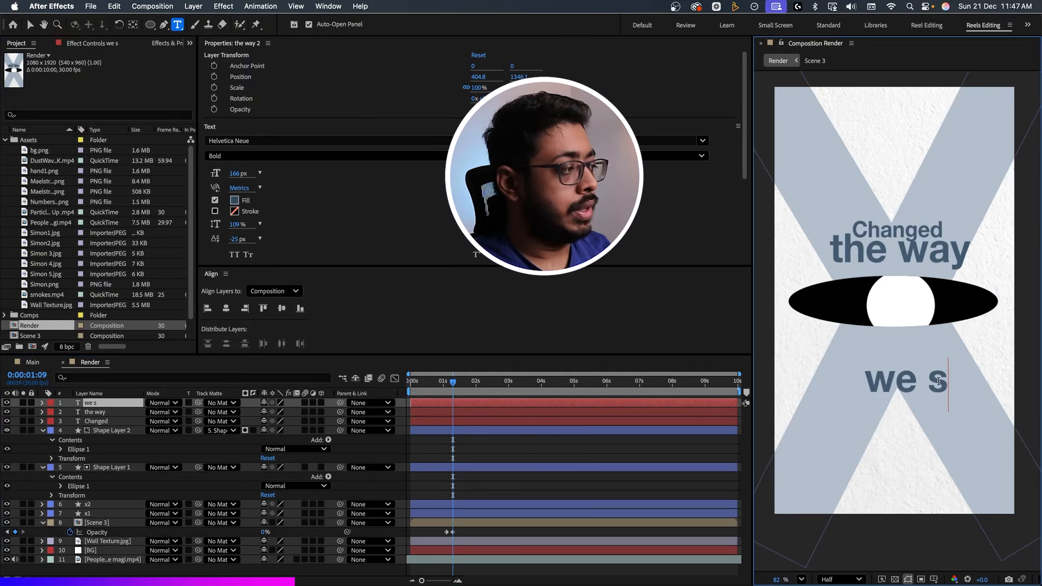
type("ee")
Duplicate "we see", place the copy just beneath it, and change it to "Business" at 200 px.
left_click(125, 404)
key("super+d")
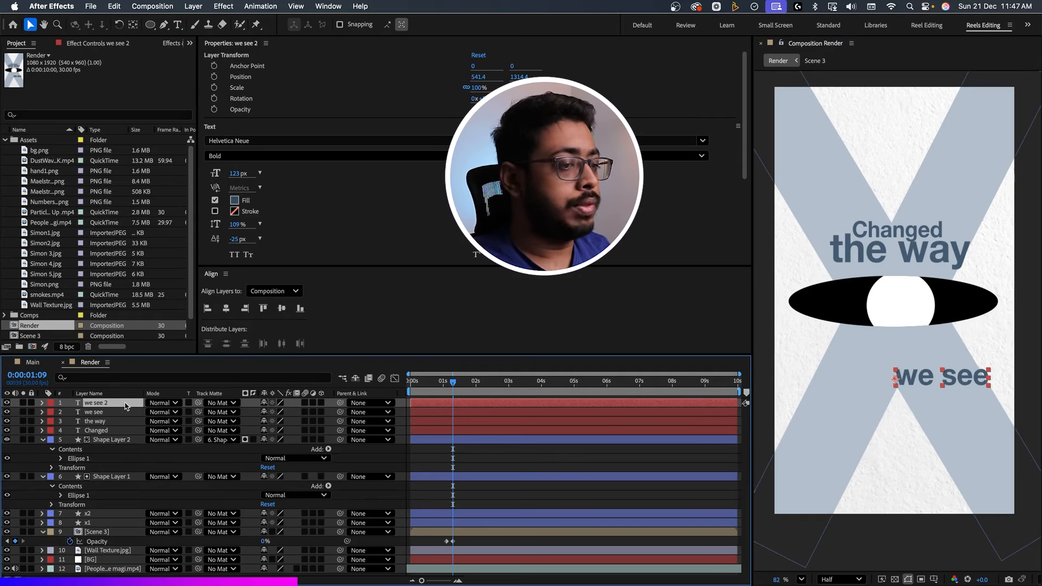
left_click_drag(972, 385, 940, 414)
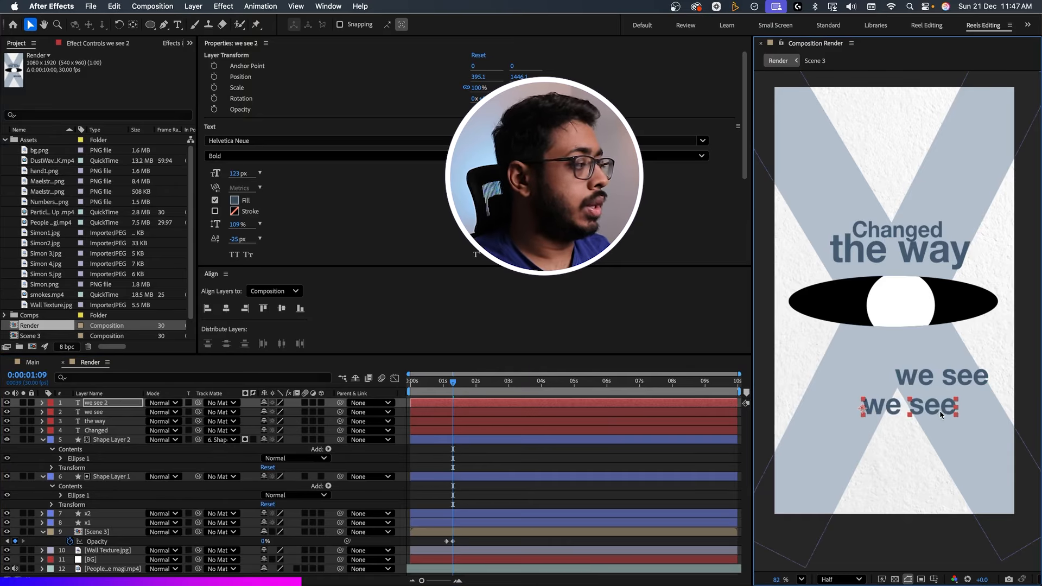
double_click(940, 413)
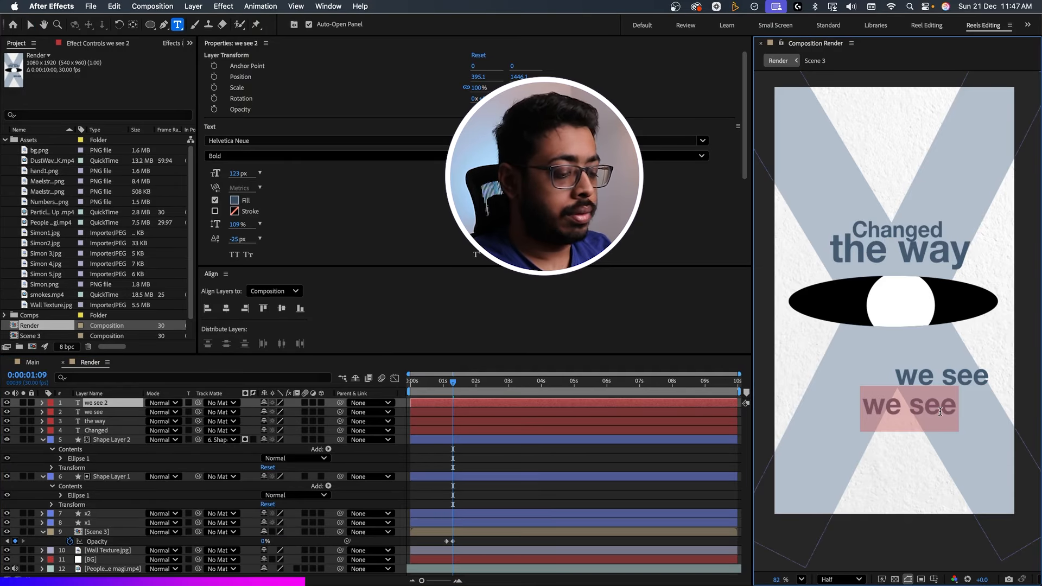
type("Business")
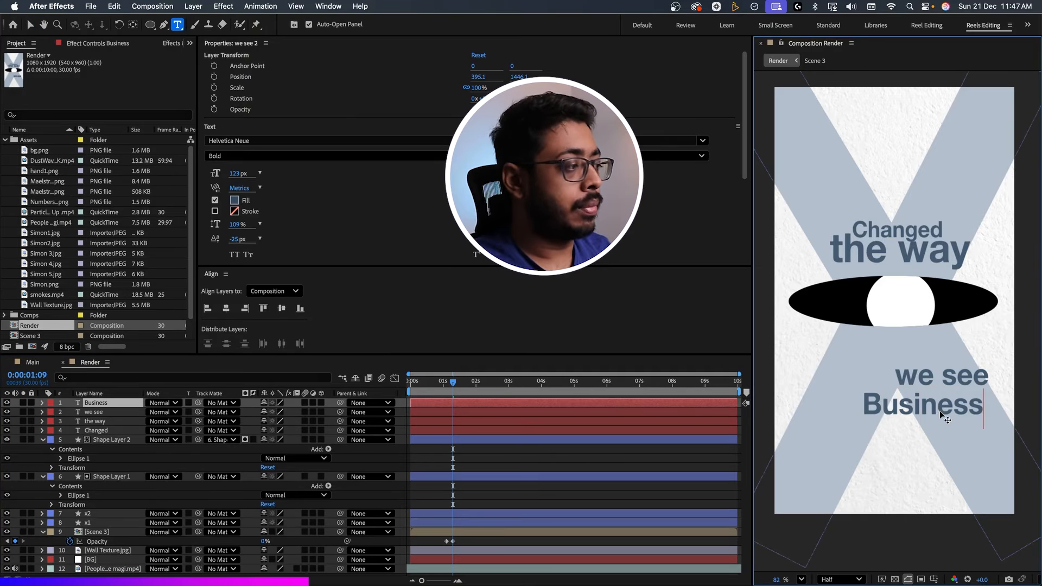
key("super+a")
left_click_drag(234, 177, 252, 177)
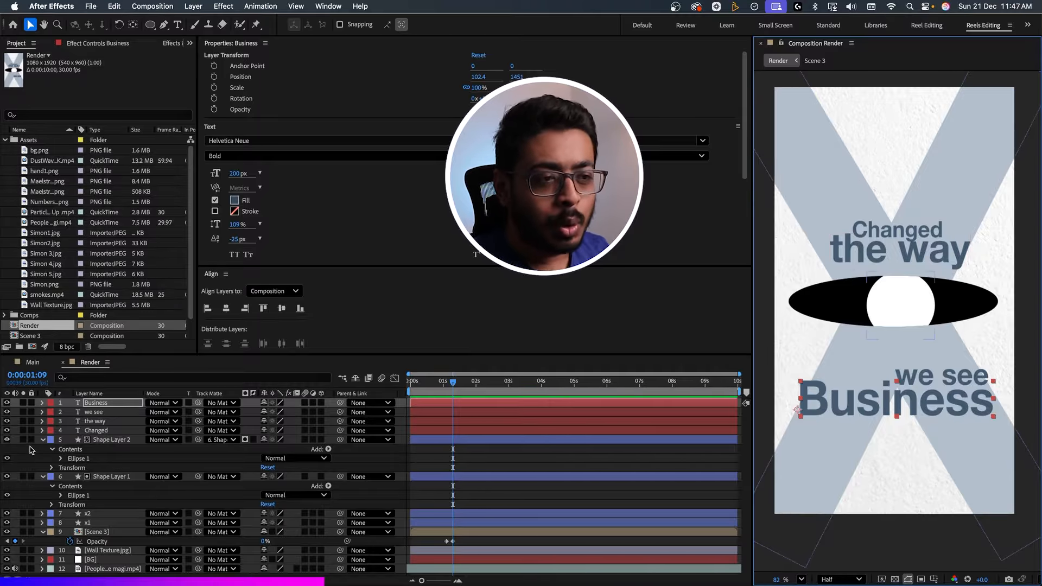
Hide the four text layers and both eye shape layers, leaving only the X over the wall texture.
left_click_drag(7, 403, 4, 442)
left_click(7, 440)
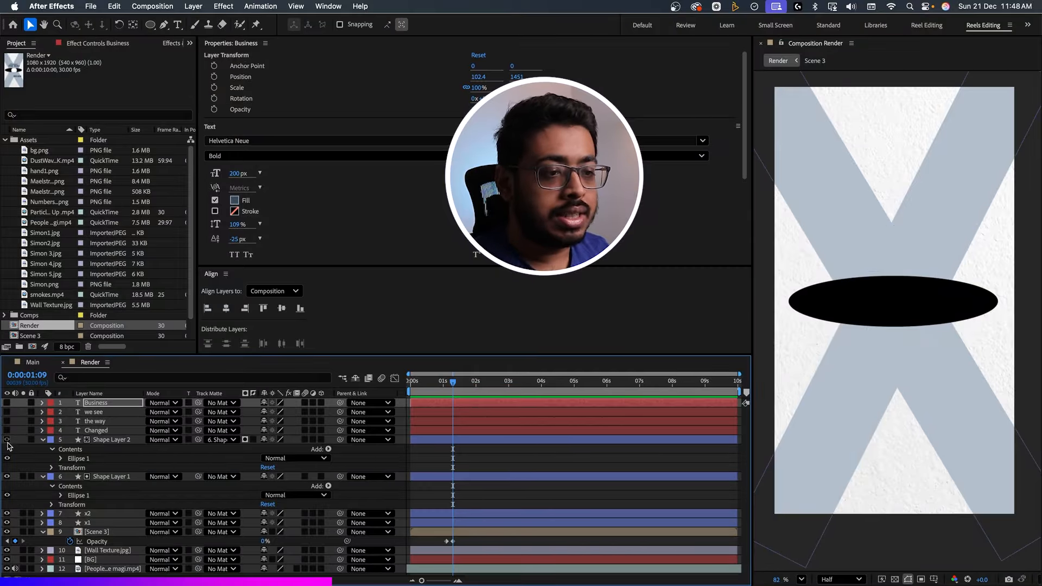
left_click(7, 476)
Rename Shape Layer 1 to "Eye Socket" and Shape Layer 2 to "Eye Ball", and collapse both layers.
left_click(109, 475)
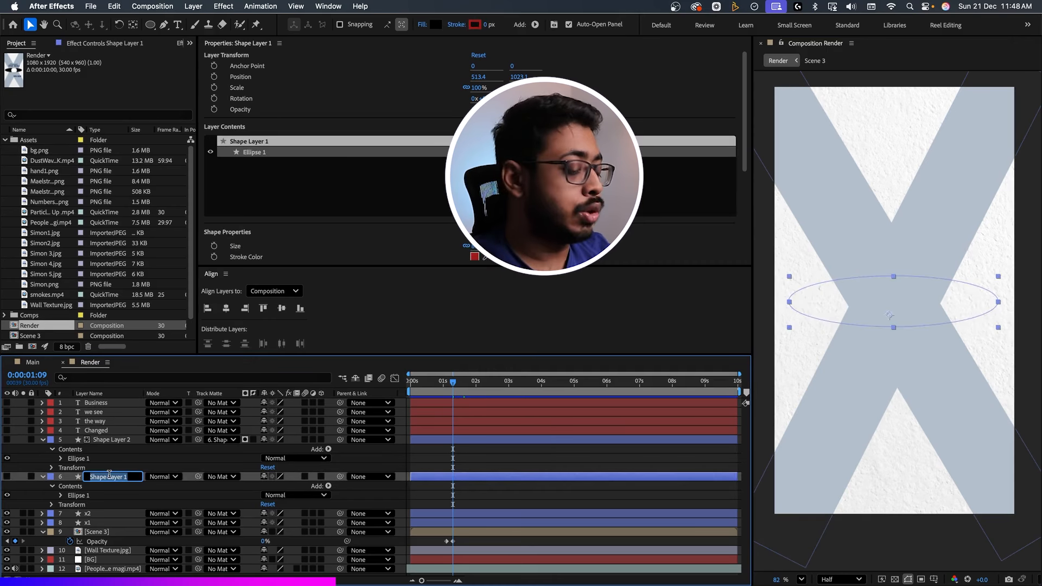
type("Eye Socket")
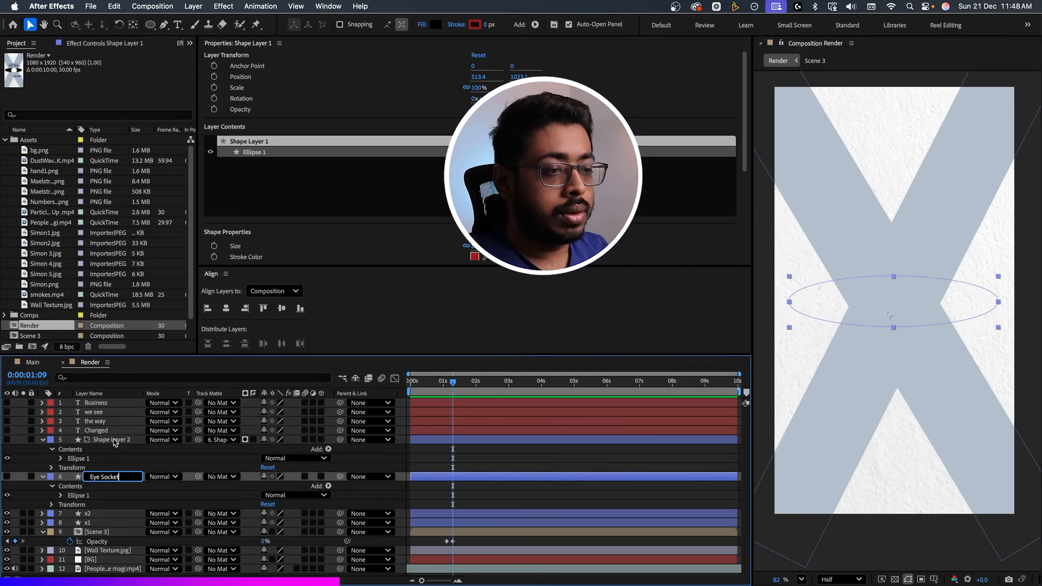
left_click(112, 439)
key("Return")
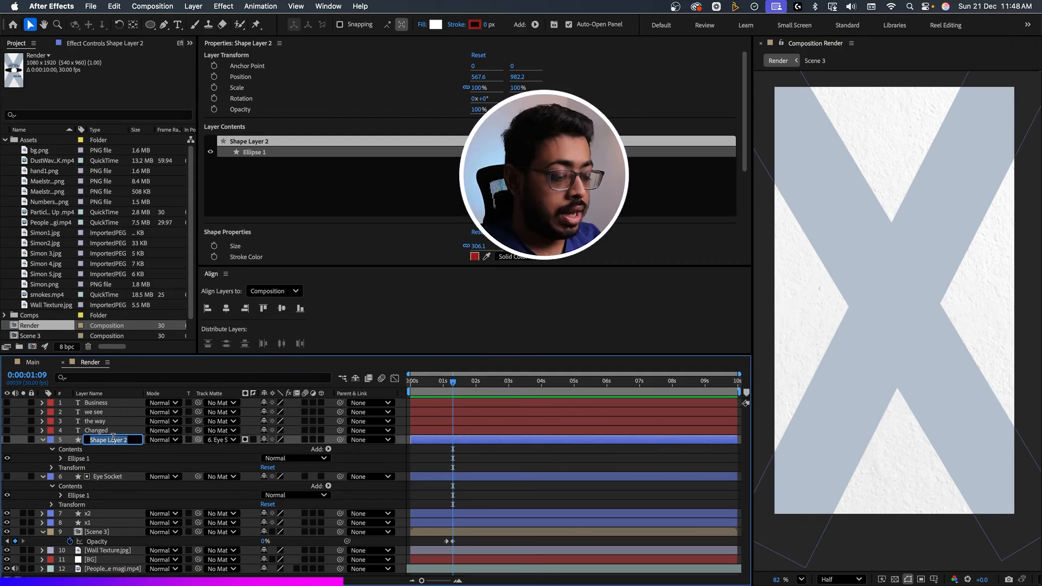
type("Eye Ball")
left_click(124, 459)
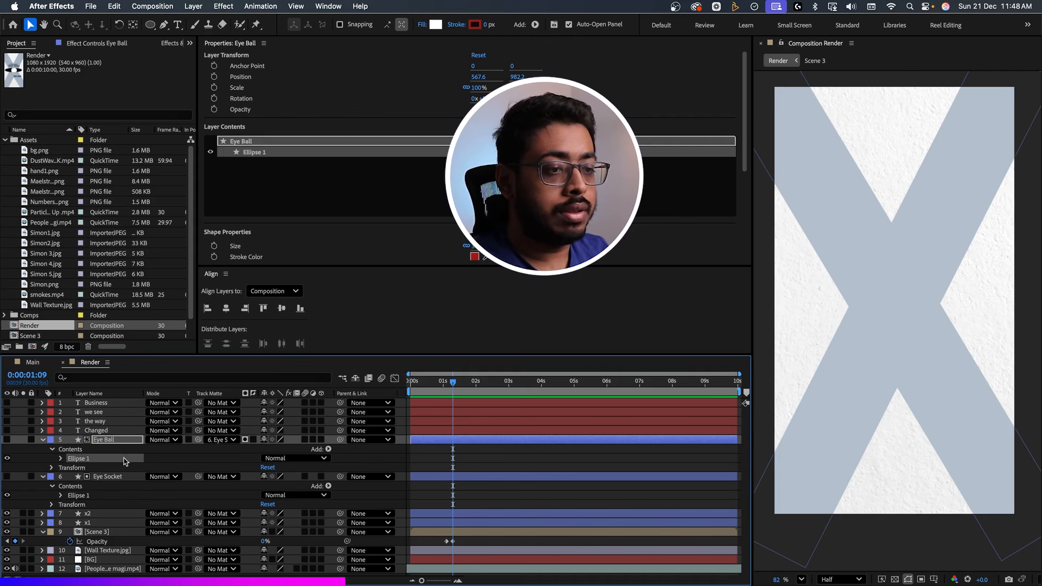
left_click(42, 439)
left_click(42, 449)
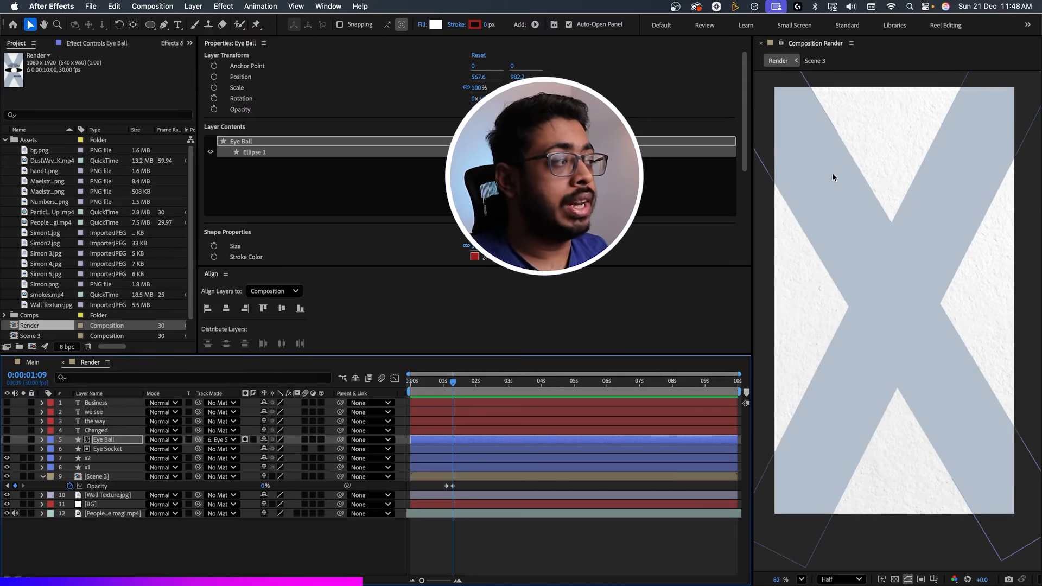
Parent x2 to x1, and keyframe x1's Rotation to turn from -55° at 0:00:01:03 to 27°.
left_click(100, 459)
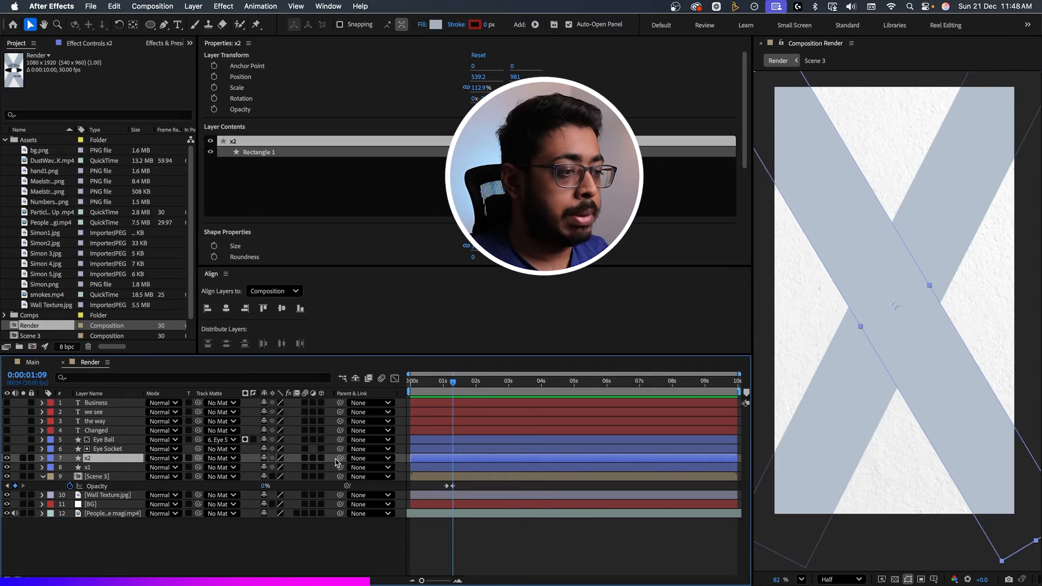
left_click_drag(340, 458, 100, 468)
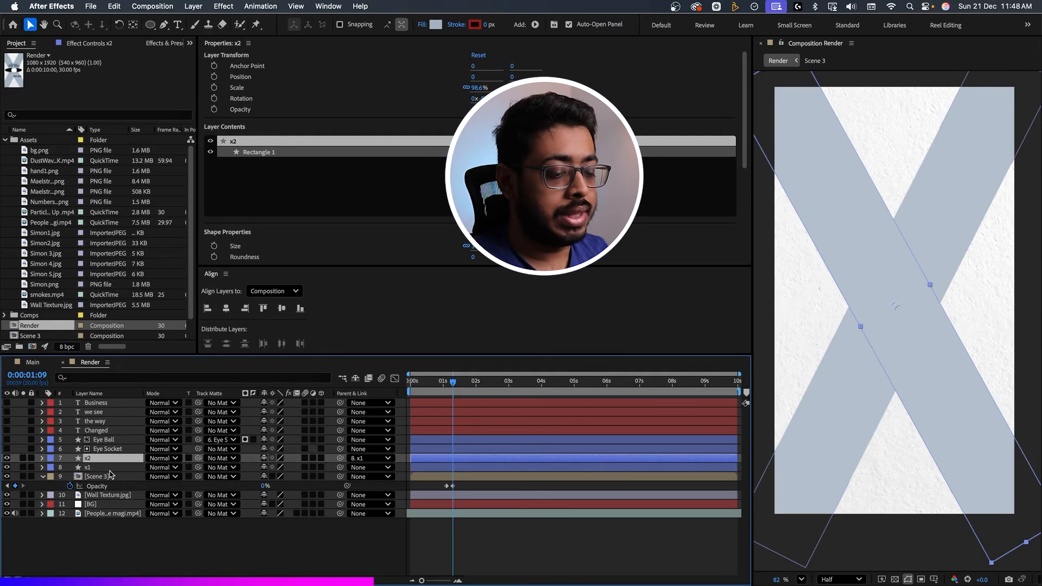
left_click(103, 467)
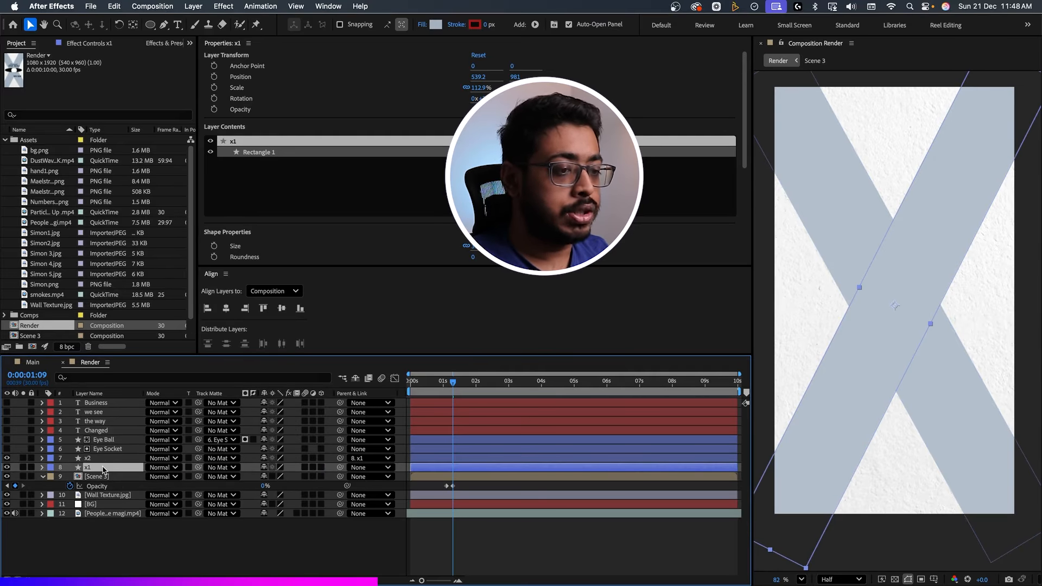
key("r")
left_click_drag(452, 382, 446, 386)
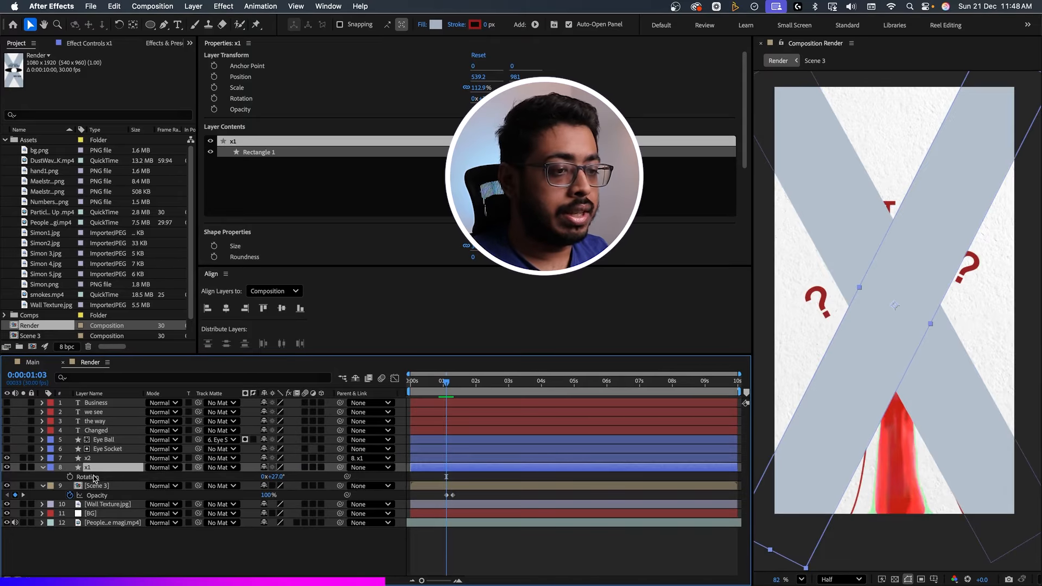
left_click(69, 476)
left_click_drag(446, 476, 456, 476)
left_click_drag(274, 476, 230, 476)
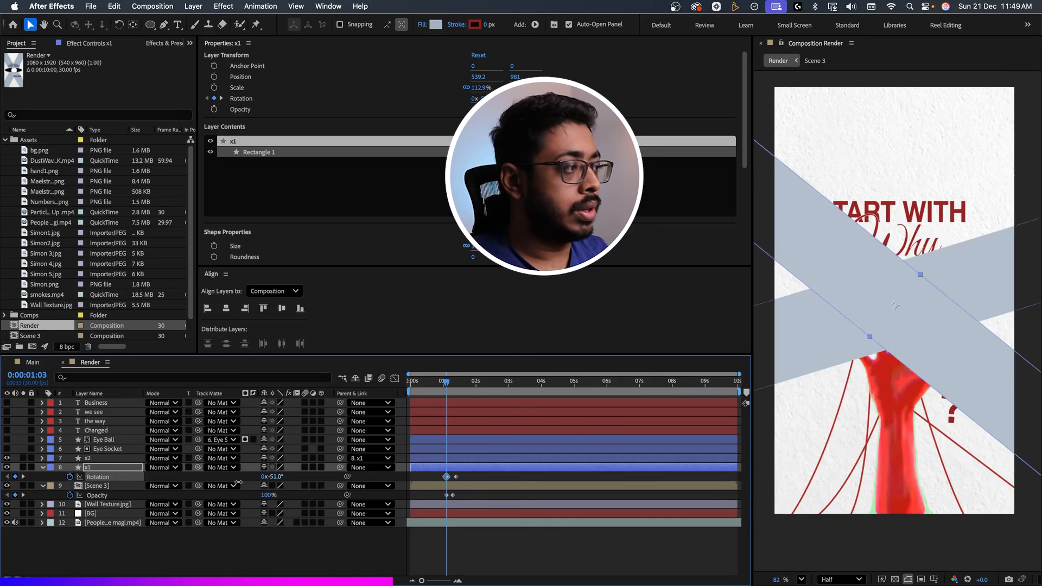
Preview the X's rotation and slow it down by moving x1's ending Rotation keyframe to 0:00:01:22.
key("space")
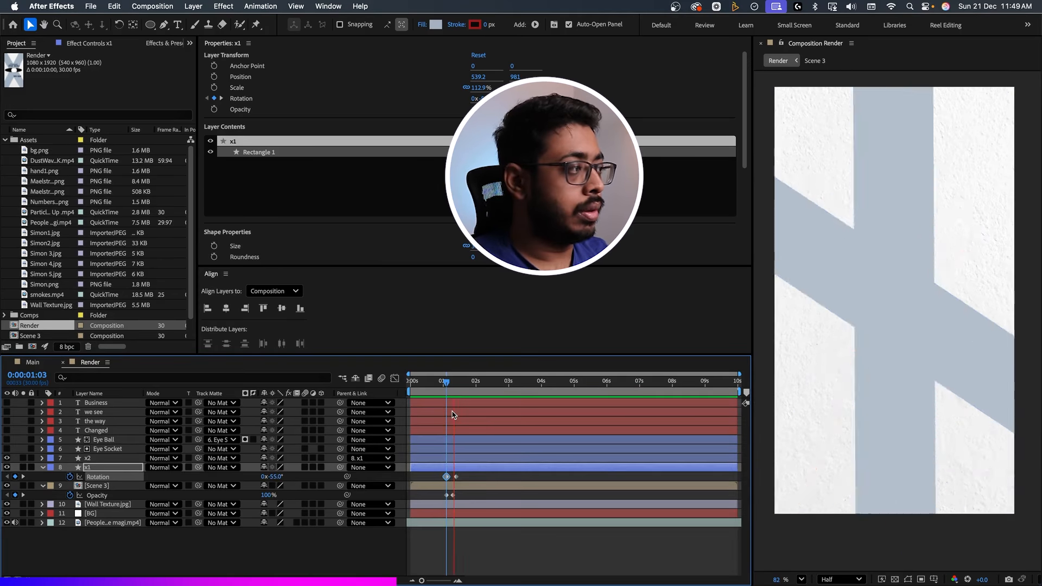
key("space")
left_click(472, 476)
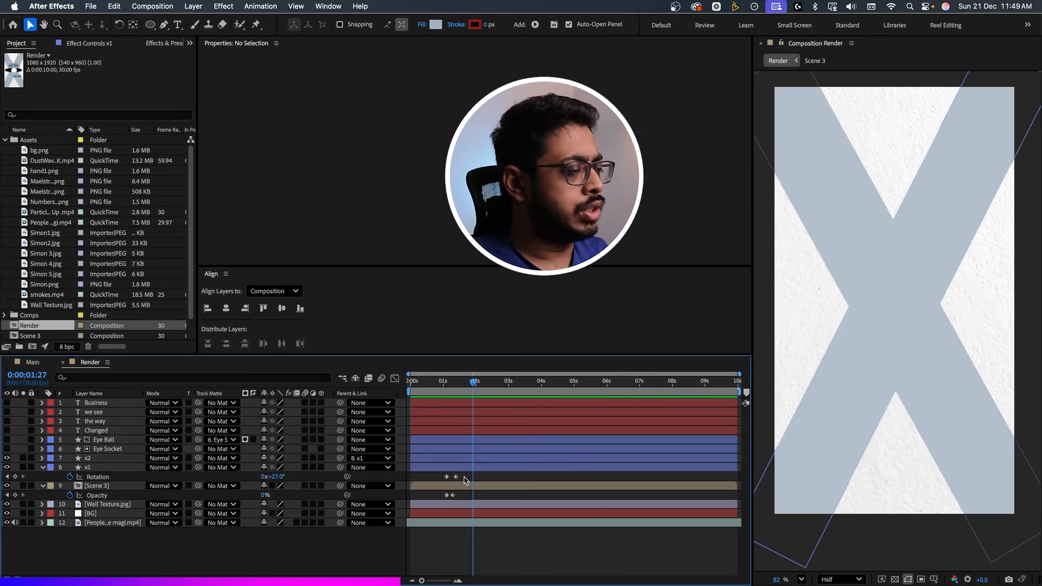
left_click(456, 476)
left_click_drag(456, 476, 467, 476)
key("=")
key("=")
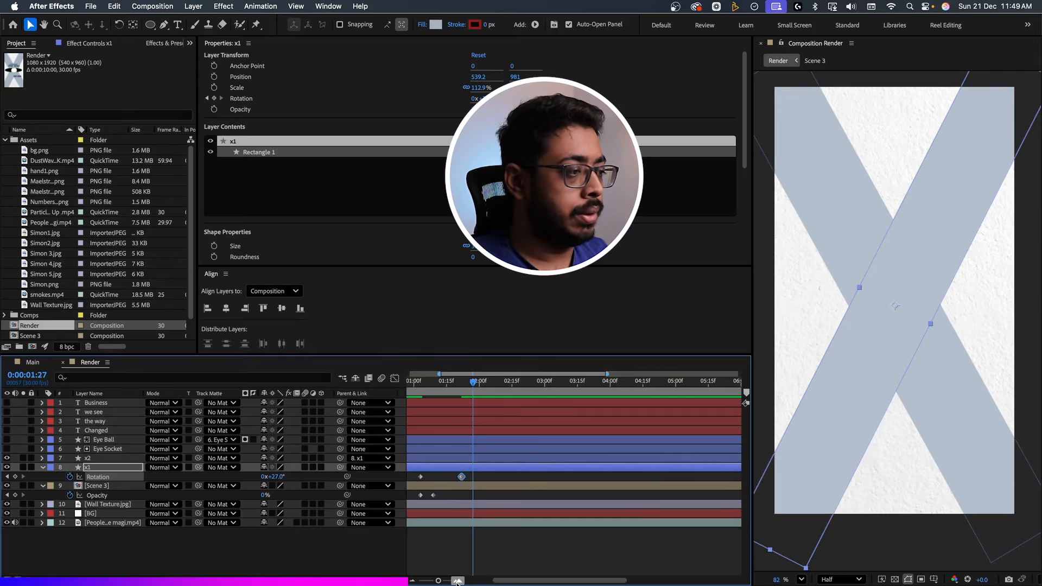
left_click(500, 383)
left_click_drag(503, 390, 507, 393)
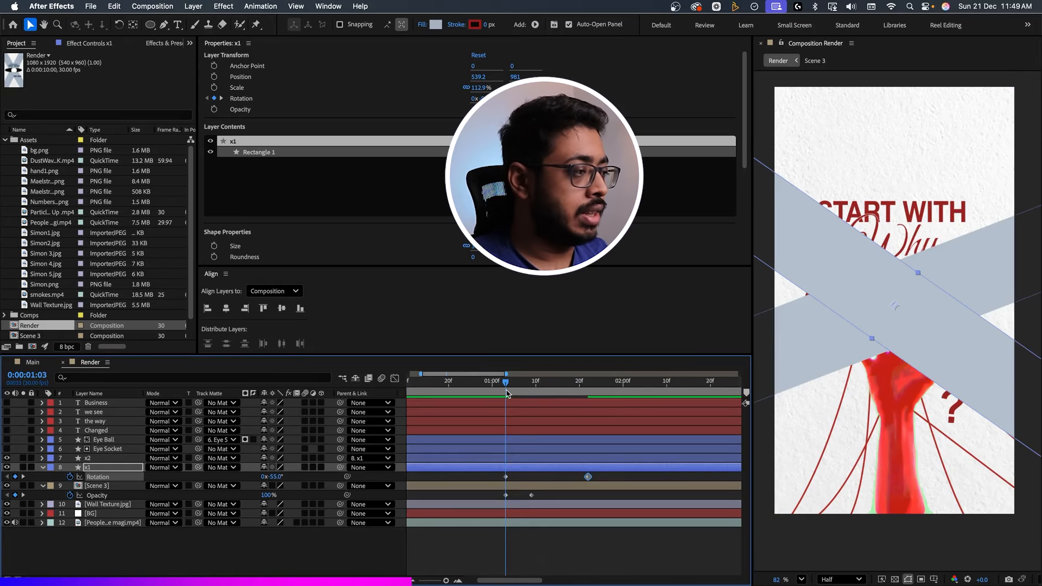
left_click(588, 388)
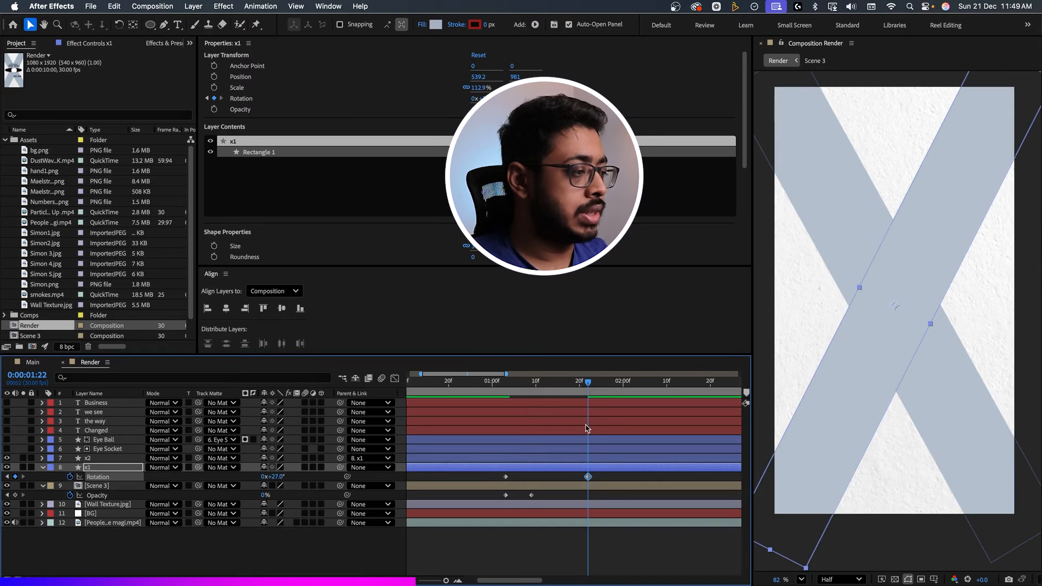
Ease both x1 Rotation keyframes, lengthen the ending keyframe's influence in the speed graph for an early speed peak, and preview the spin.
left_click_drag(587, 476, 493, 491)
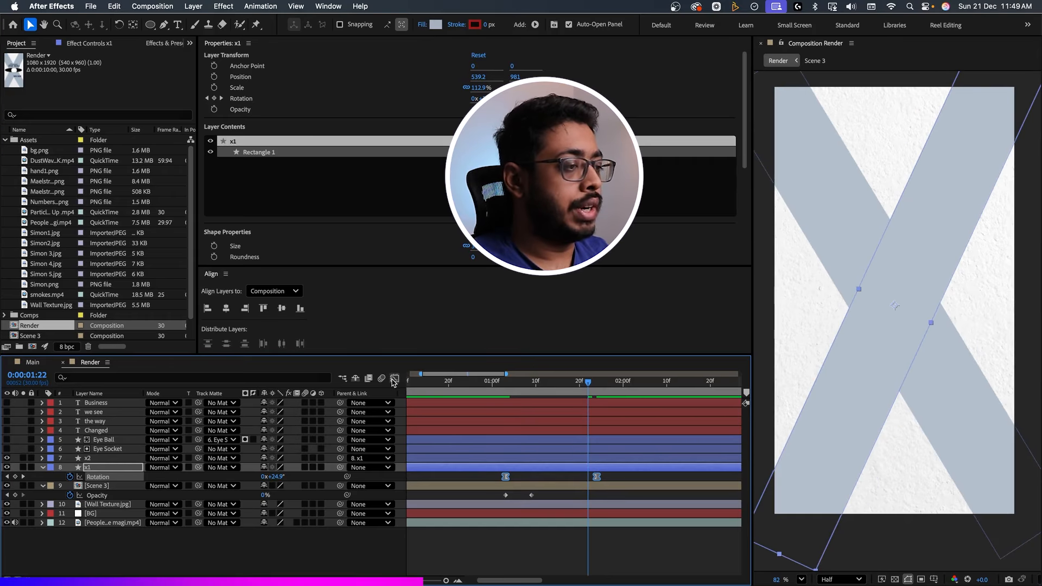
left_click(395, 378)
left_click(469, 569)
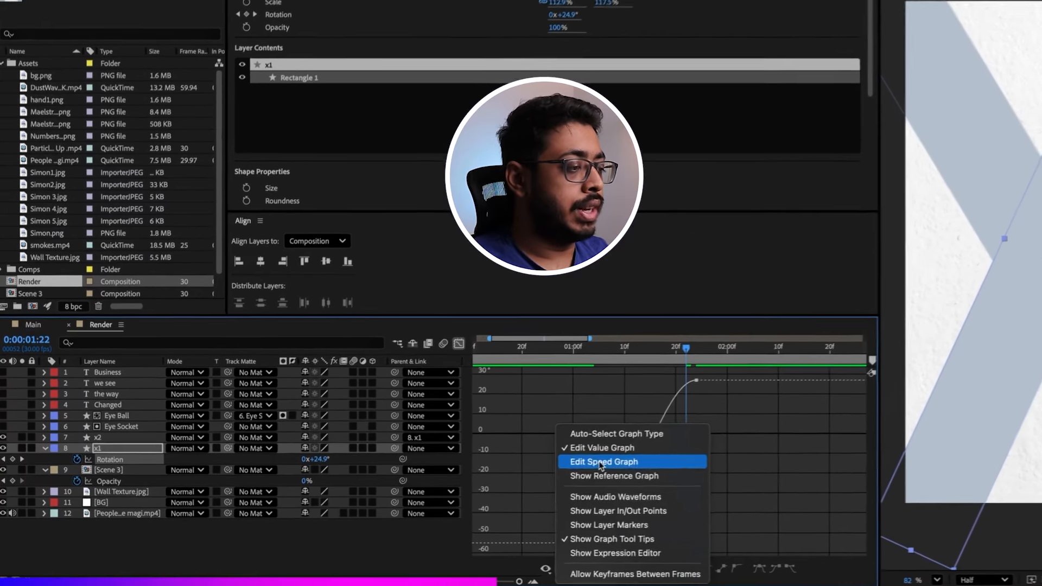
left_click(524, 424)
left_click(703, 542)
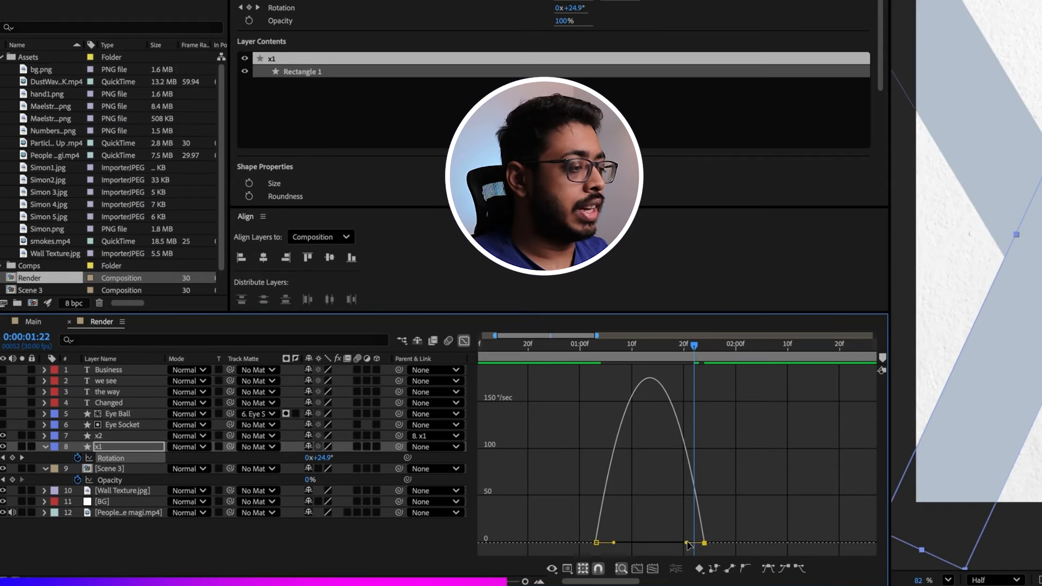
left_click_drag(687, 543, 657, 543)
key("space")
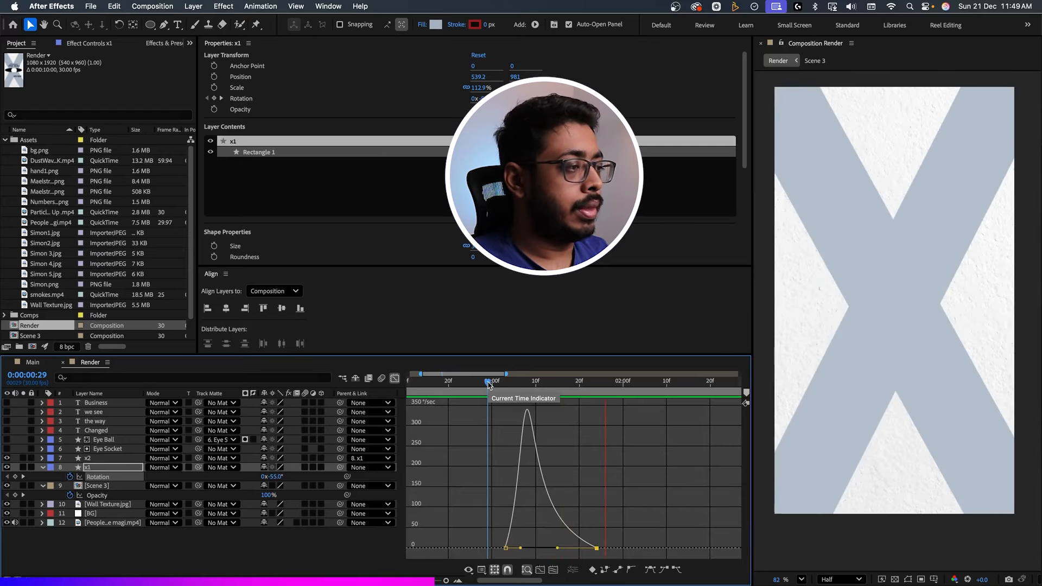
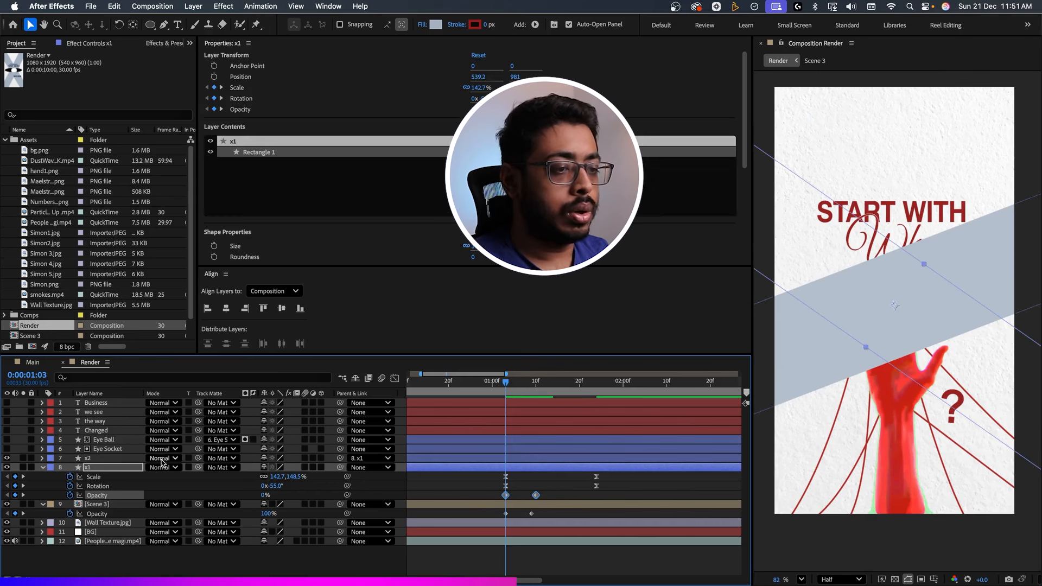
Reshape x1's Scale speed graph for an early speed peak, and move the ending Scale and Rotation keyframes to about 0:00:01:26, previewing the motion.
left_click(109, 458)
key("space")
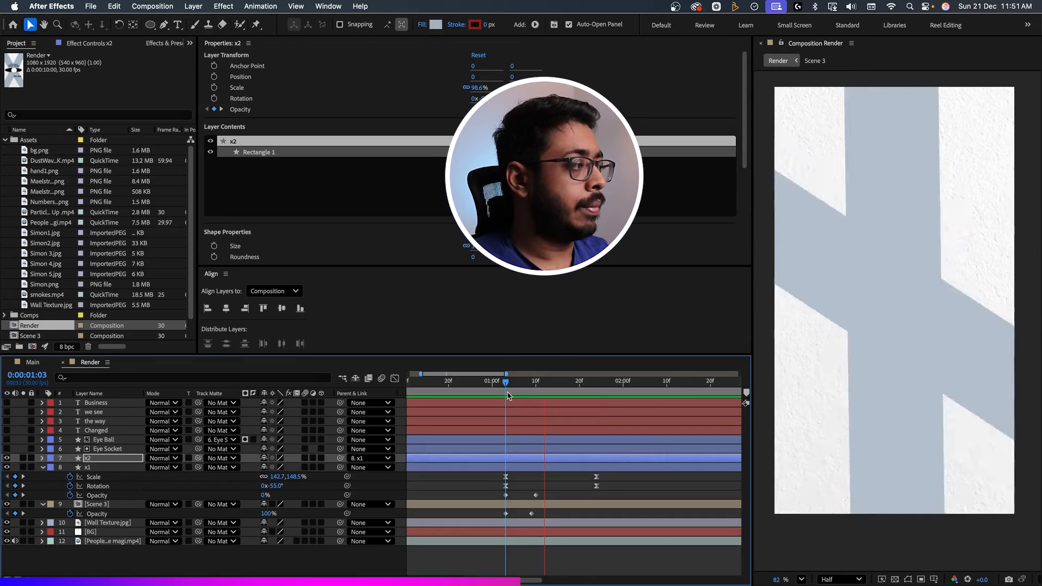
left_click(133, 476)
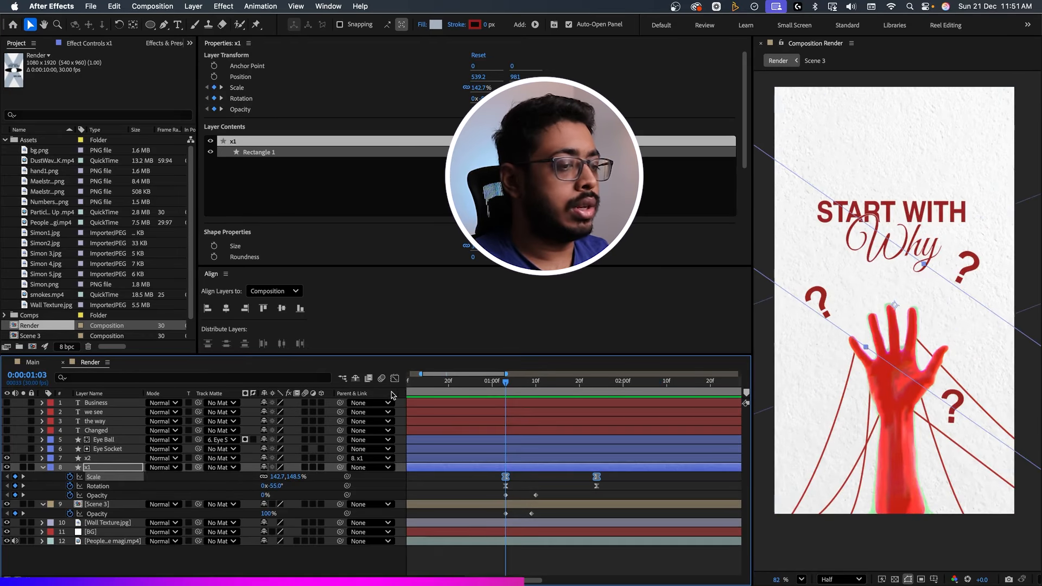
left_click(395, 378)
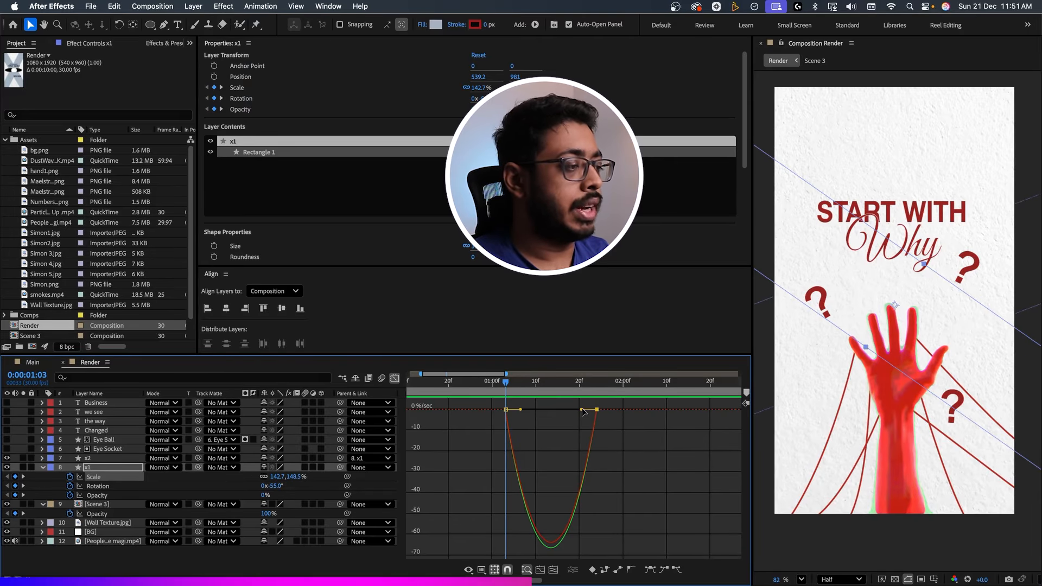
left_click_drag(582, 410, 556, 410)
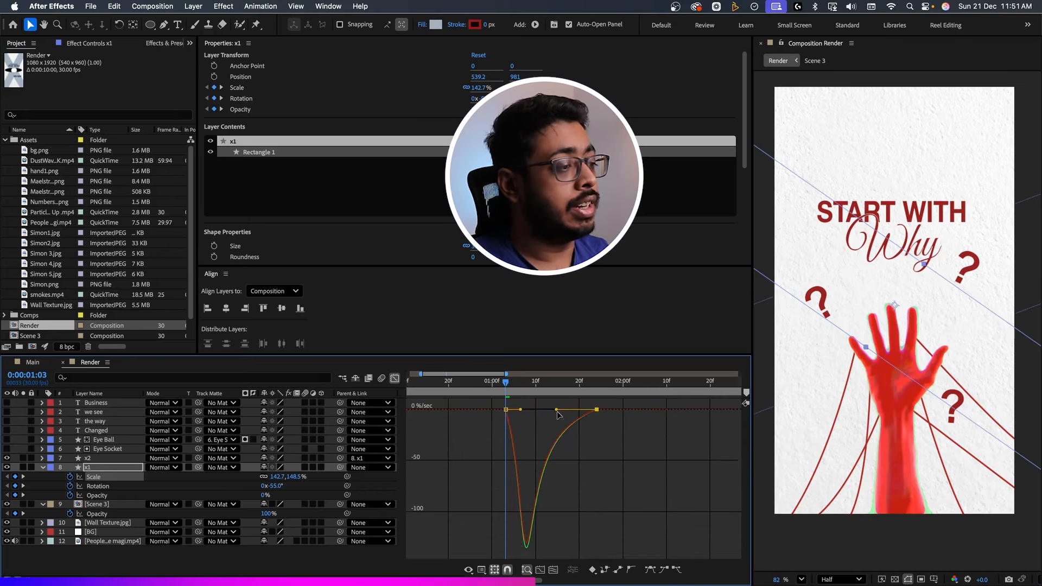
key("shift+F3")
key("space")
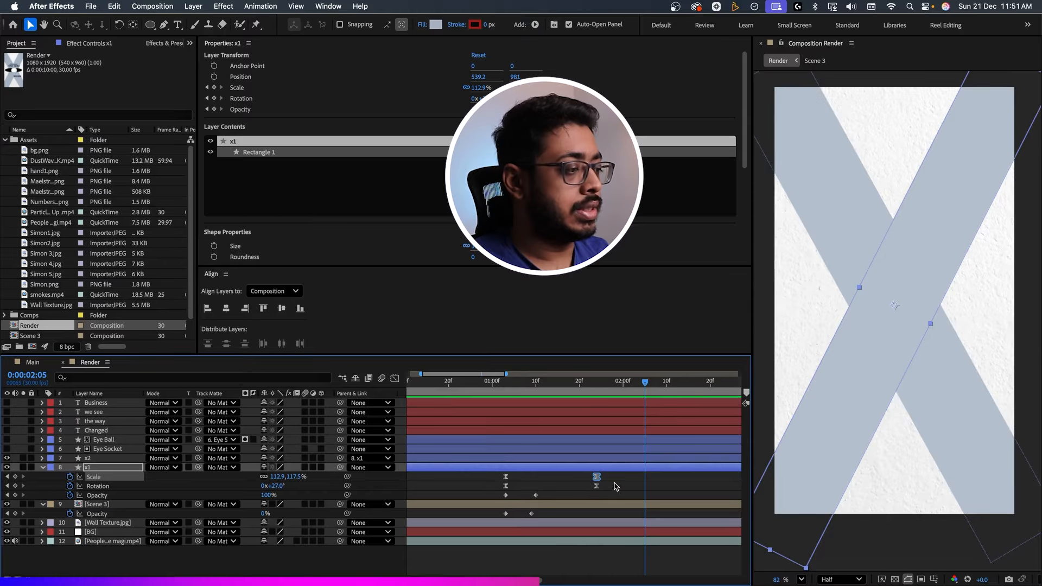
mouse_move(613, 475)
left_mouse_down()
mouse_move(582, 493)
mouse_move(606, 489)
left_mouse_up()
key("space")
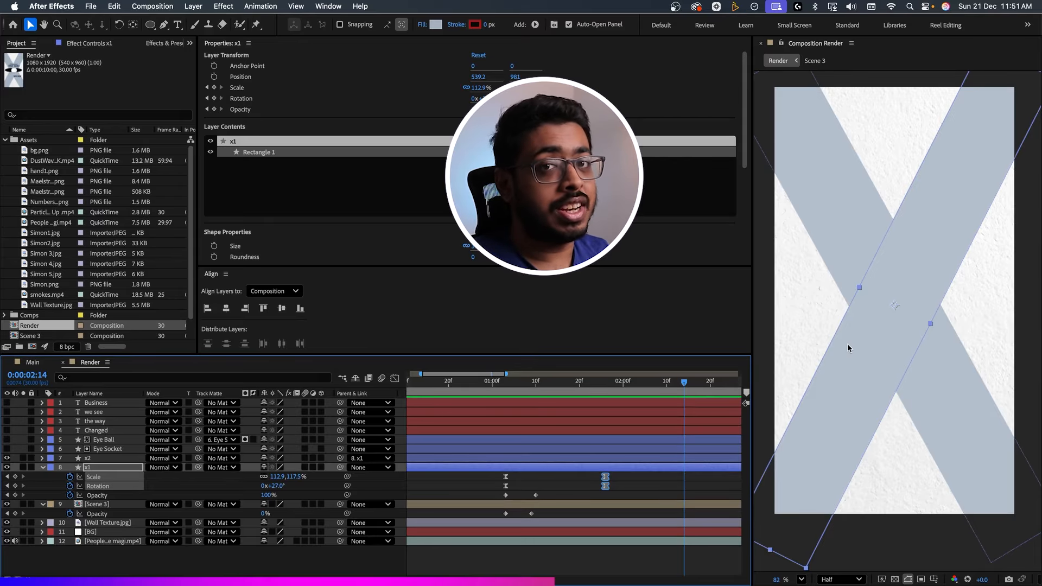
Copy the VR Chromatic Aberrations effect from hand1.png in Scene 3 onto x1 and x2 in Render, and preview it.
double_click(103, 504)
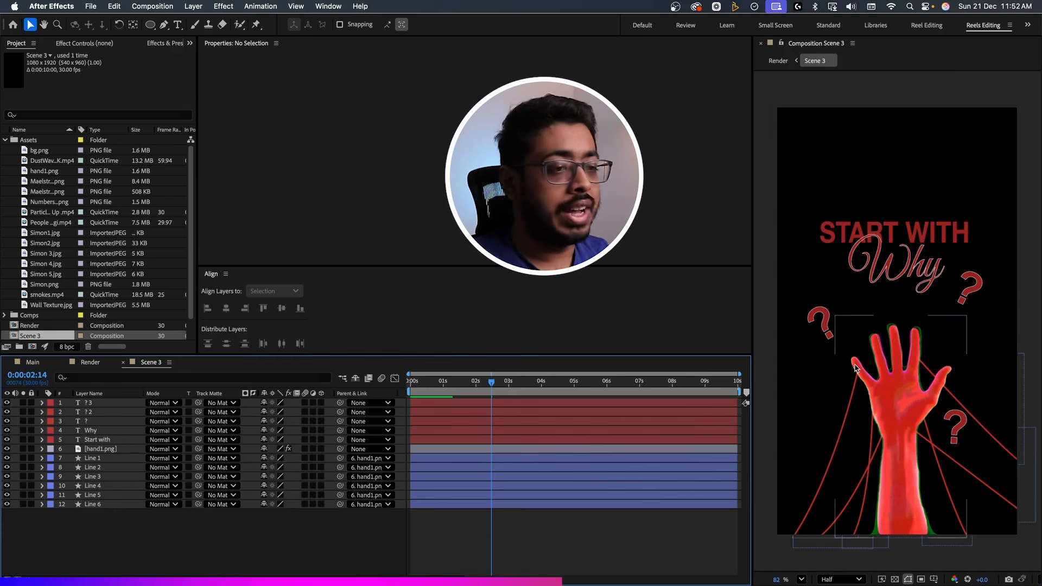
left_click(91, 445)
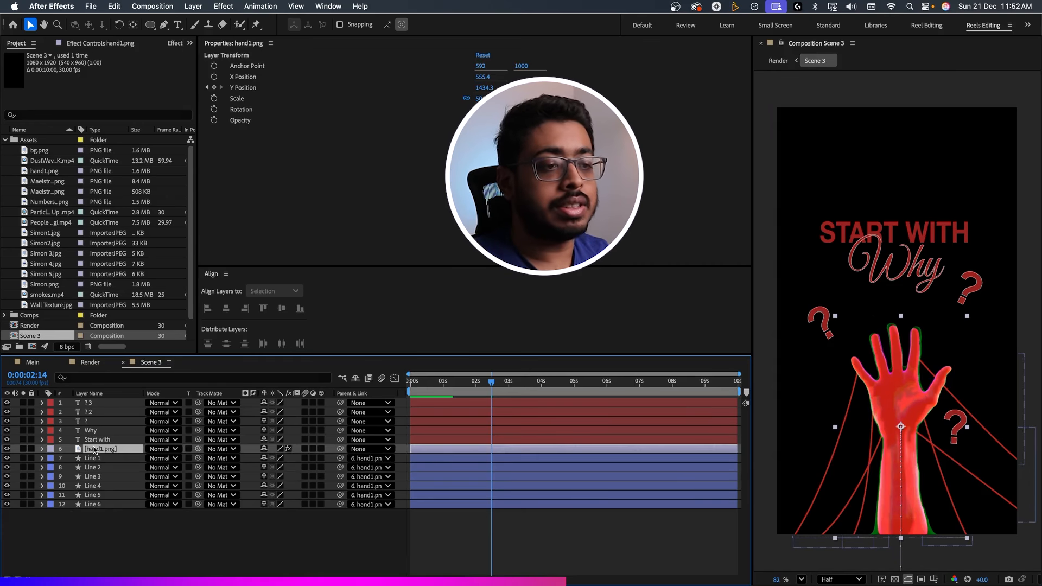
left_click(88, 365)
left_click(99, 468)
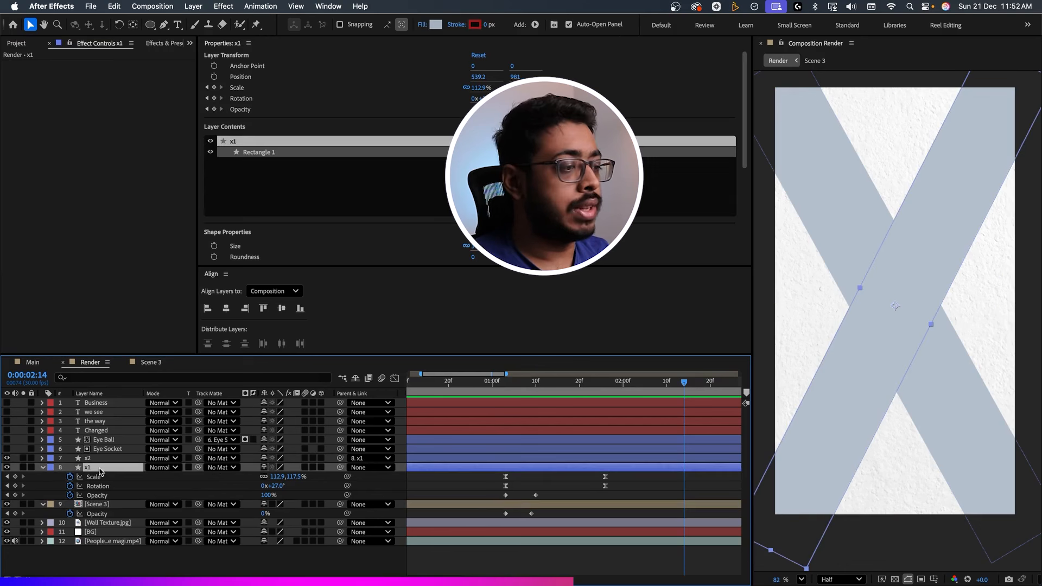
key("ctrl+v")
left_click(119, 459)
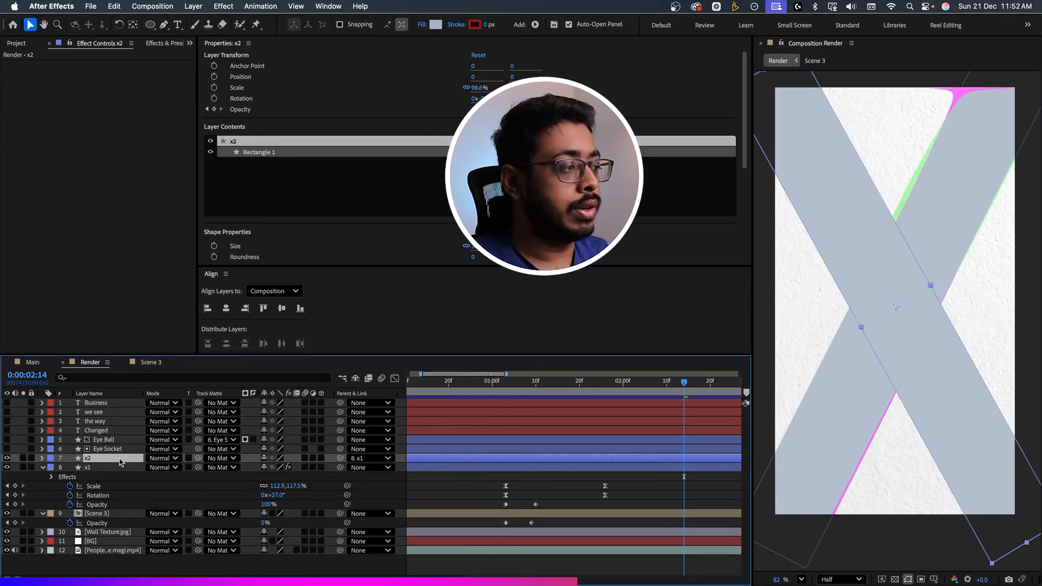
key("super+v")
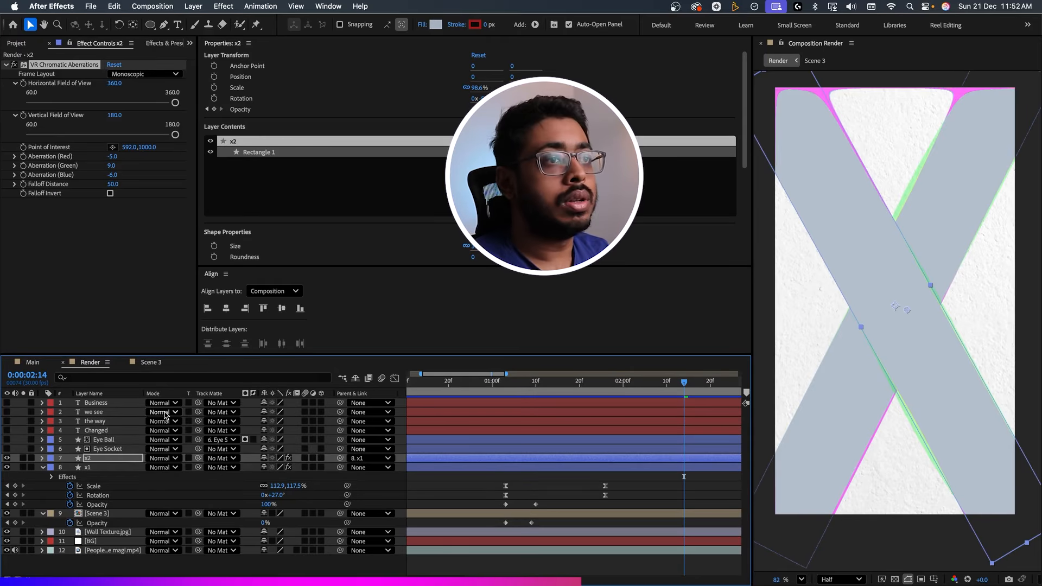
left_click(99, 467)
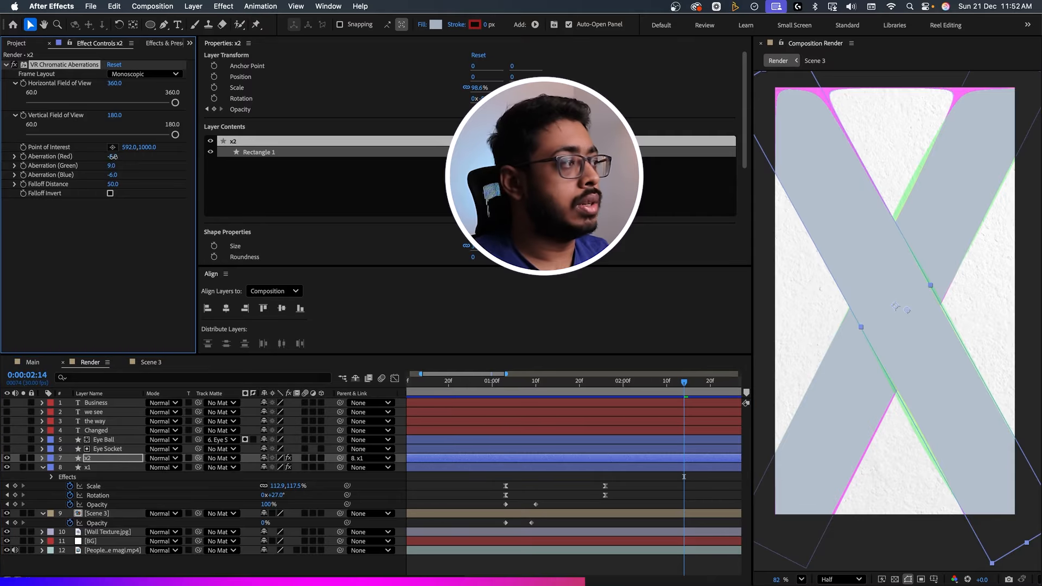
left_click(527, 386)
key("space")
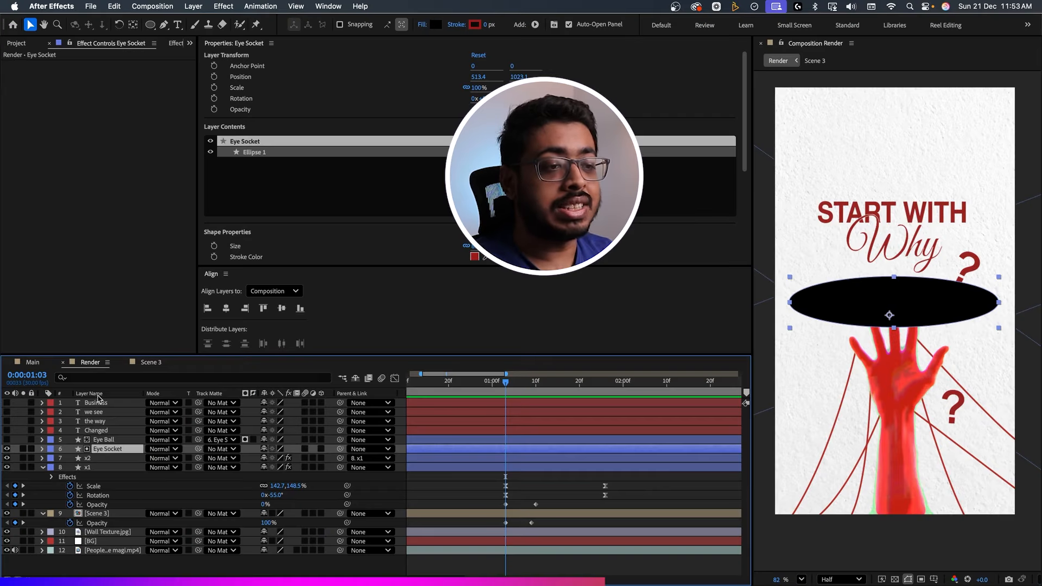
Keyframe Eye Socket's unlinked ellipse Size from 1620.9, 2817.8 at 0:00:01:03 to 894.9, 270.8 about 14 frames on, and preview it.
left_click(100, 377)
type("path")
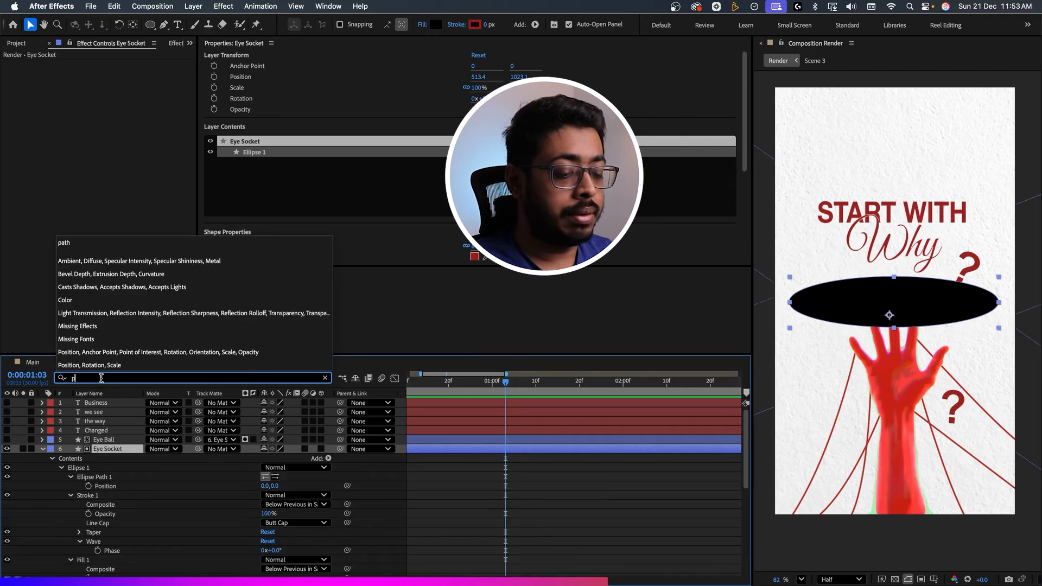
left_click(71, 478)
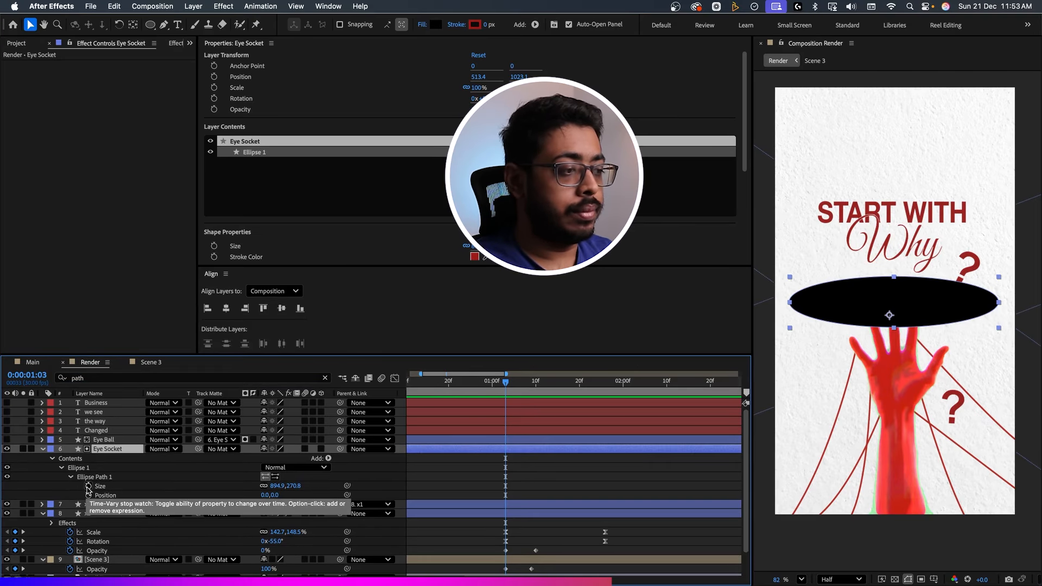
left_click(89, 486)
left_click_drag(505, 486, 567, 492)
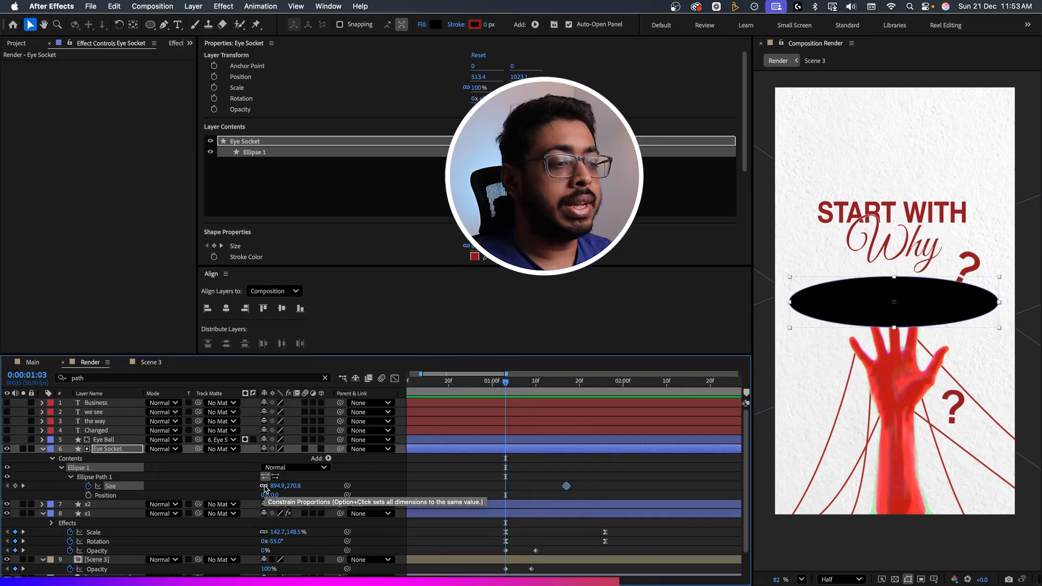
left_click(264, 486)
left_click_drag(279, 487, 242, 504)
key("space")
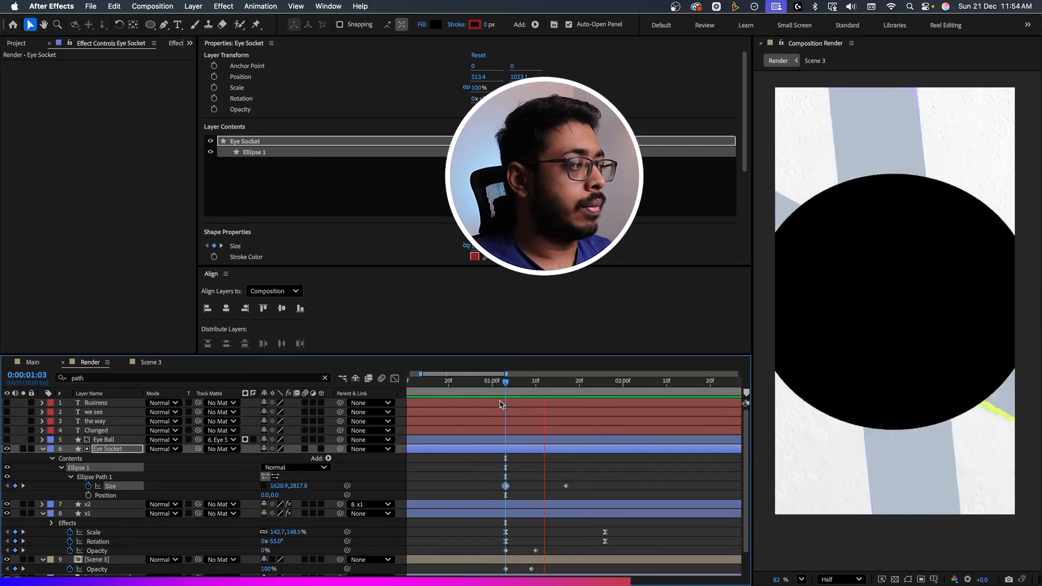
Ease Eye Socket's Size keyframes, extend the ending one's influence on both speed curves for an early peak, and preview the closing motion.
mouse_move(565, 486)
left_mouse_down()
mouse_move(596, 486)
mouse_move(475, 501)
left_mouse_up()
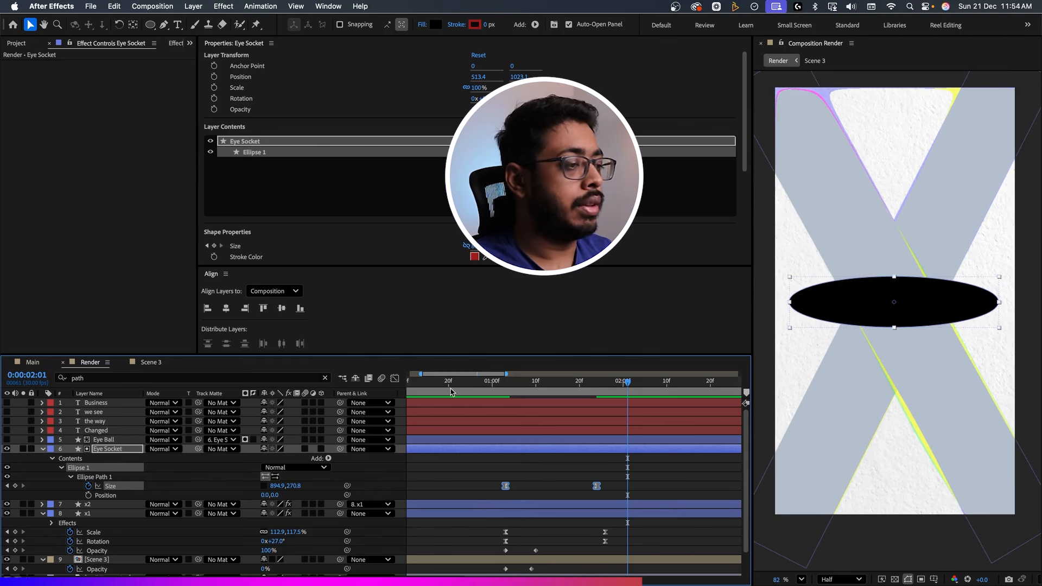
left_click(395, 378)
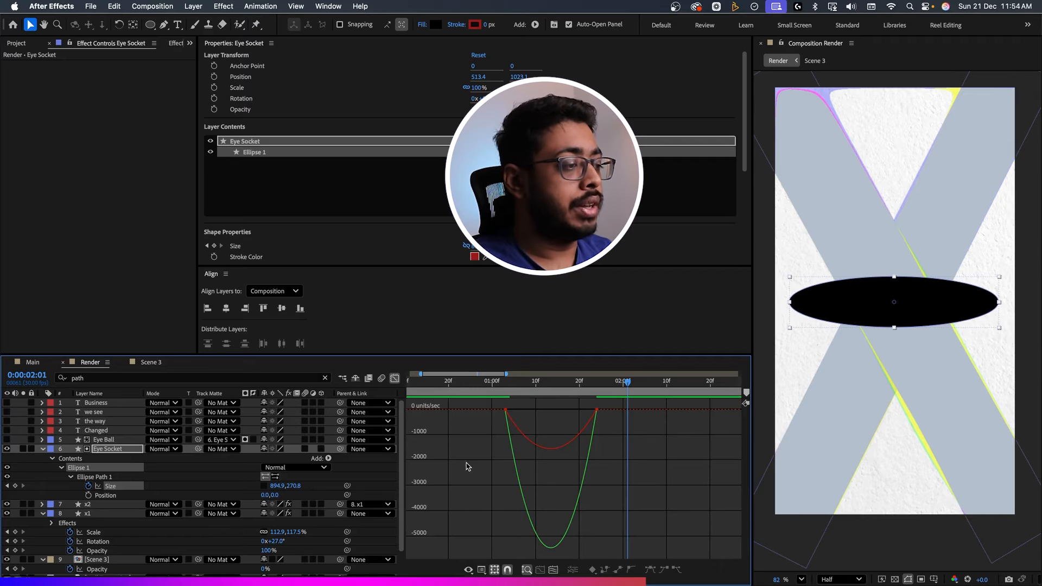
left_click_drag(605, 403, 508, 411)
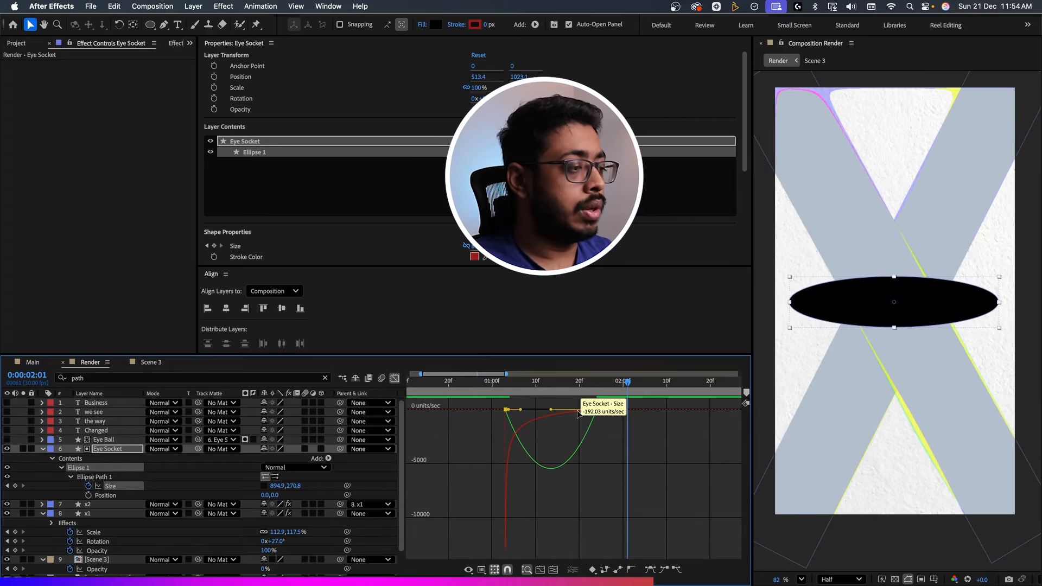
left_click(592, 427)
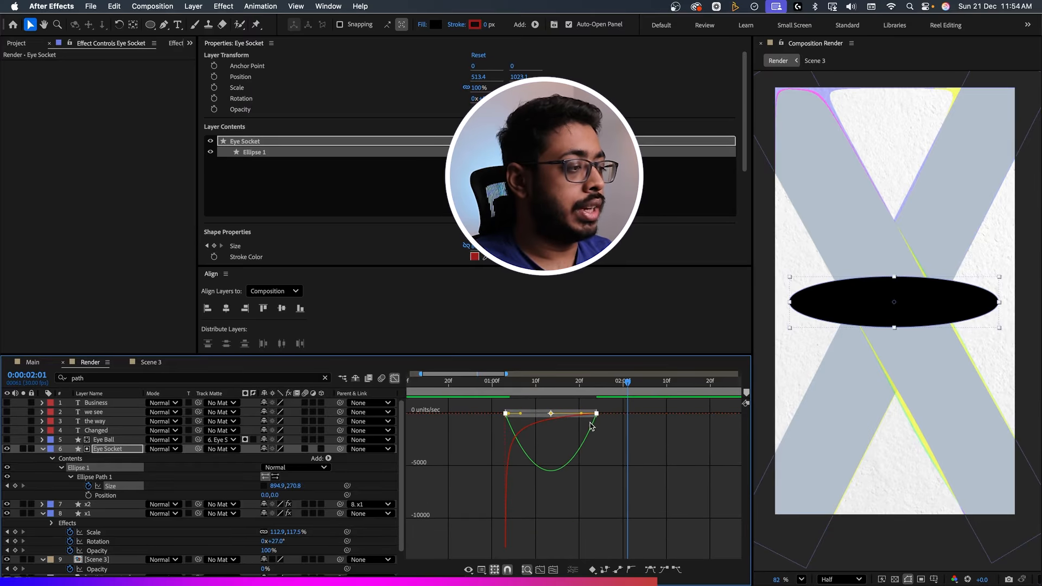
key("space")
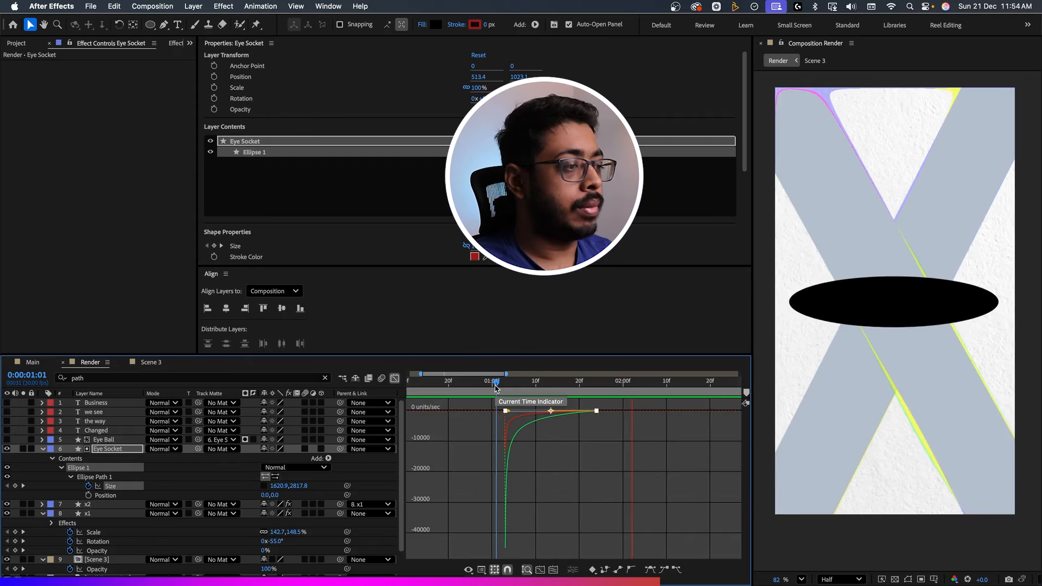
key("space")
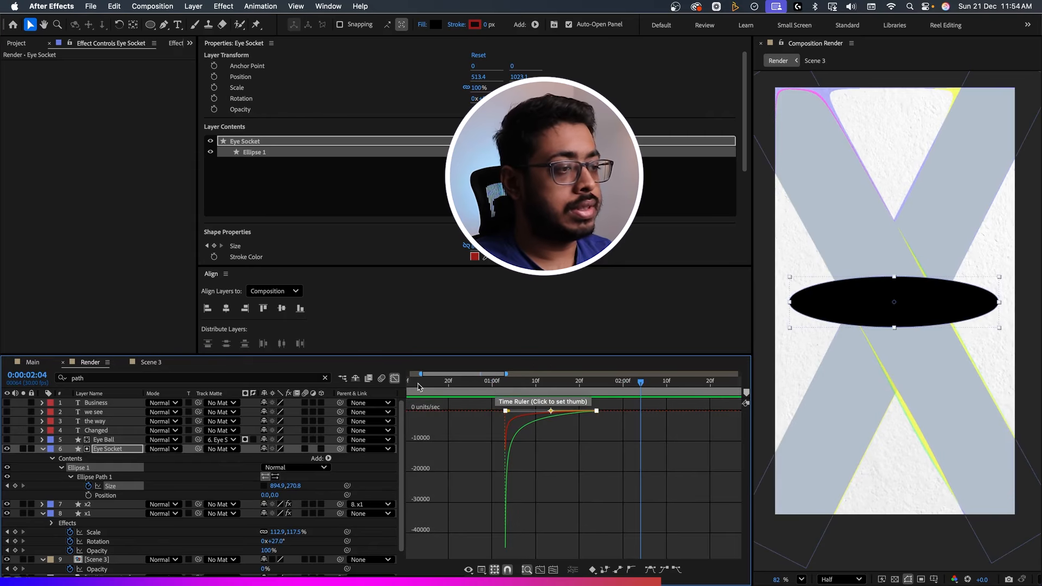
key("shift+F3")
Fade in Eye Socket with Opacity keyframes from 0% at 0:00:01:02 to 100% at about 0:00:01:18.
left_click(505, 390)
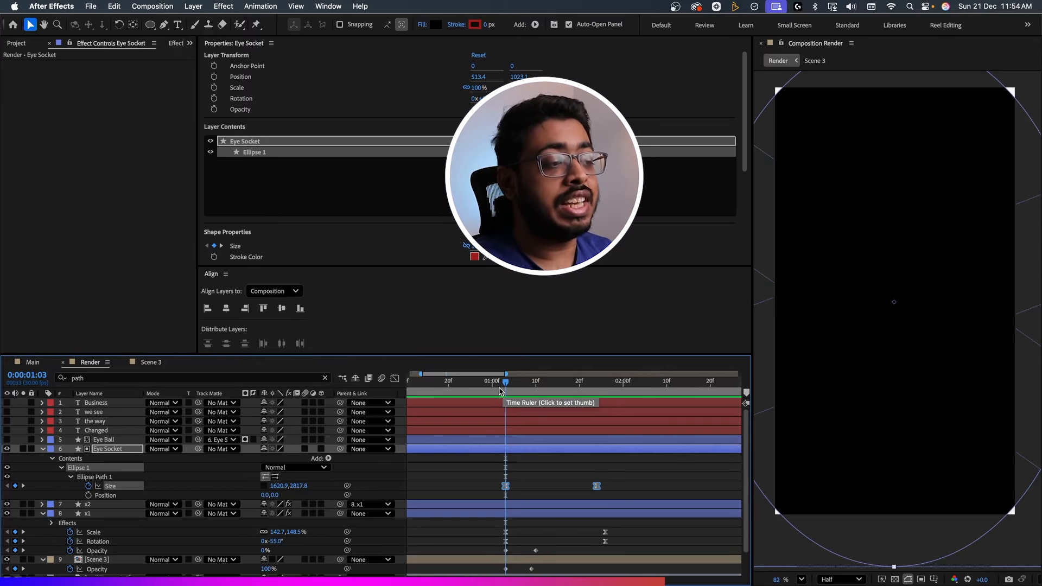
left_click(547, 387)
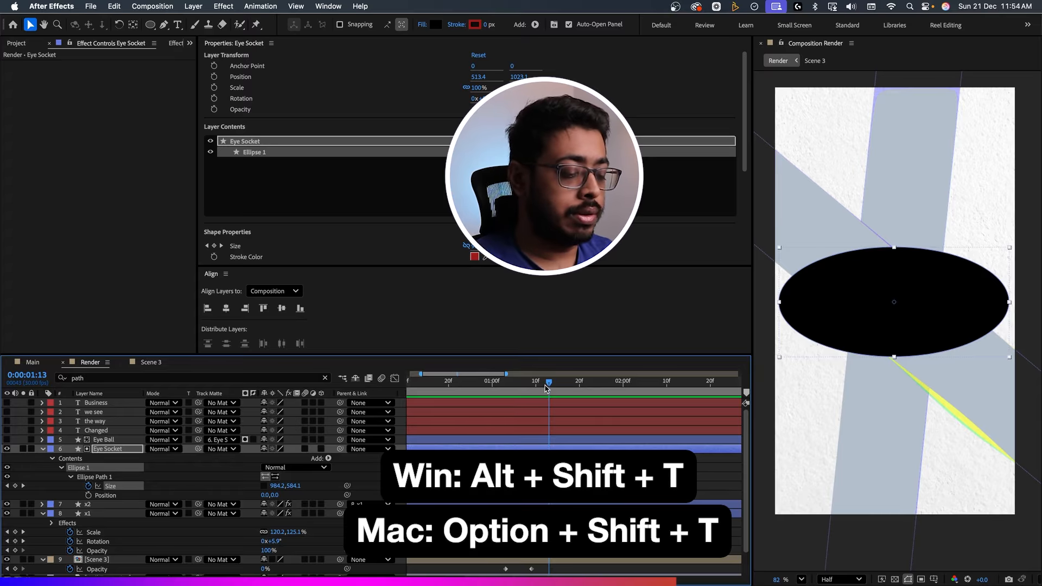
key("alt+shift+t")
left_click(504, 389)
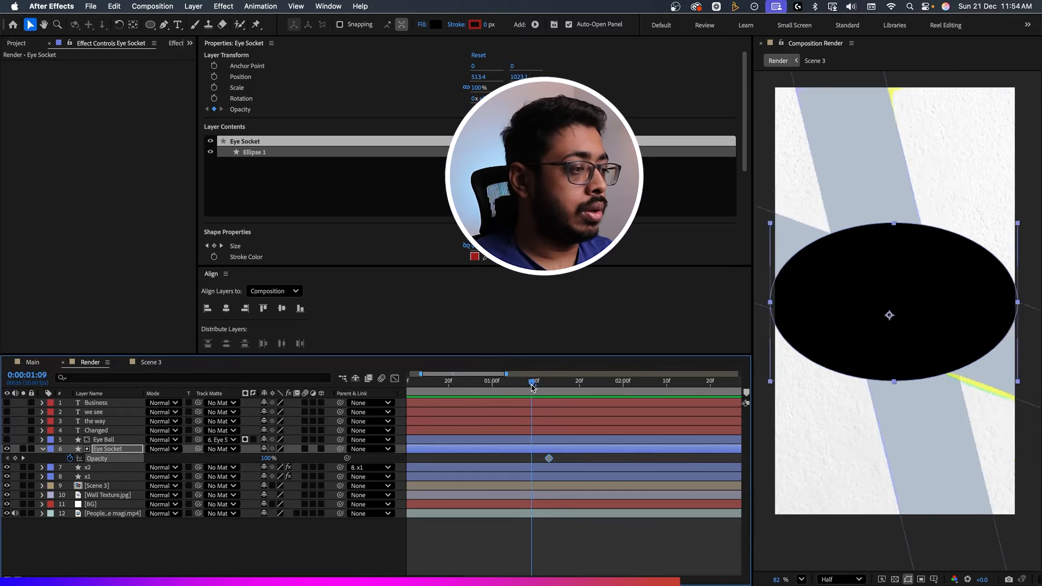
left_click_drag(503, 389, 498, 396)
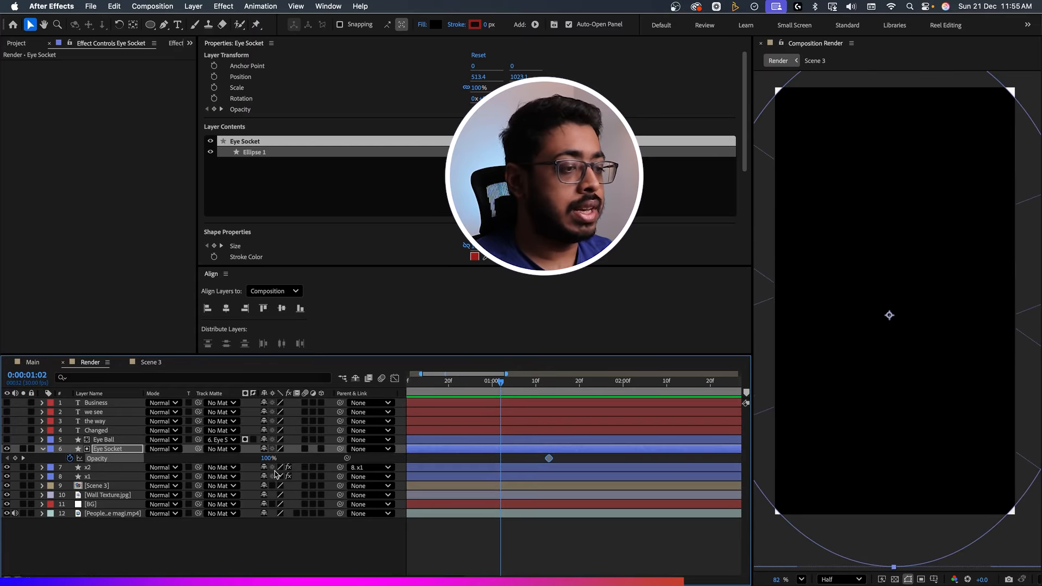
left_click_drag(266, 460, 126, 452)
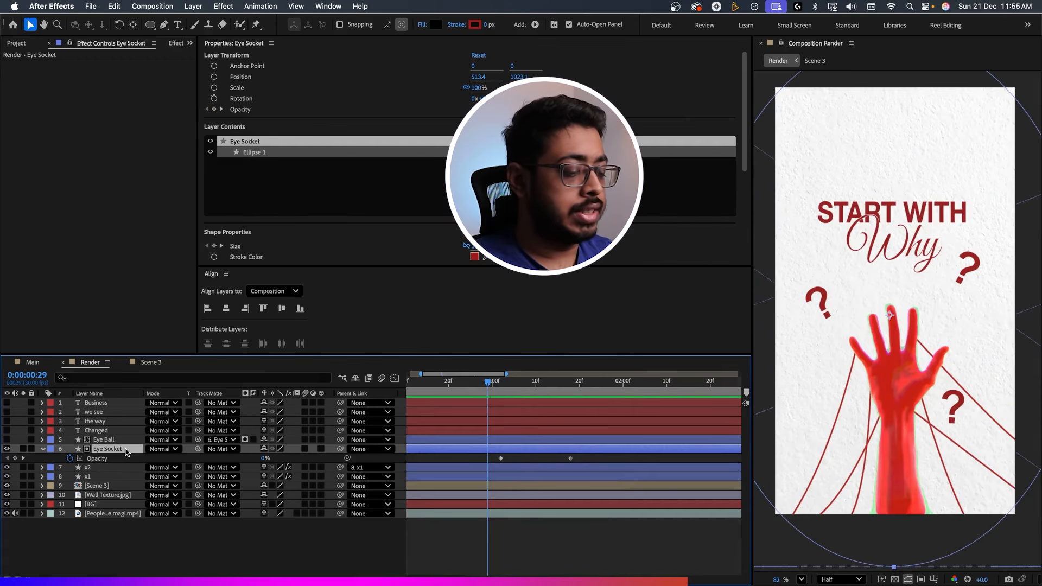
Reveal Eye Socket's keyframes, retime its first Size keyframe to 0:00:01:06, and preview the transition.
key("u")
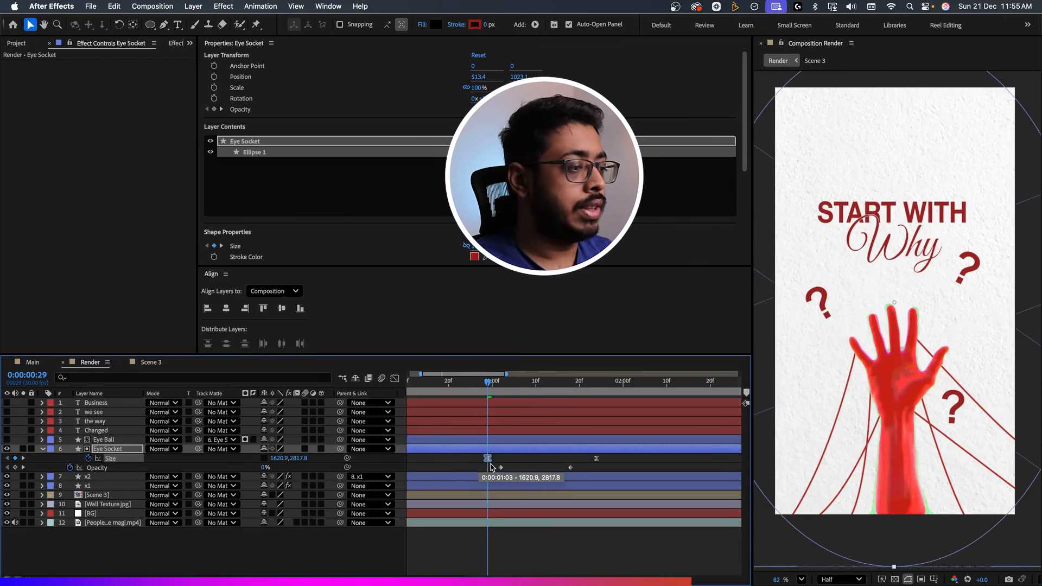
left_click_drag(505, 459, 486, 468)
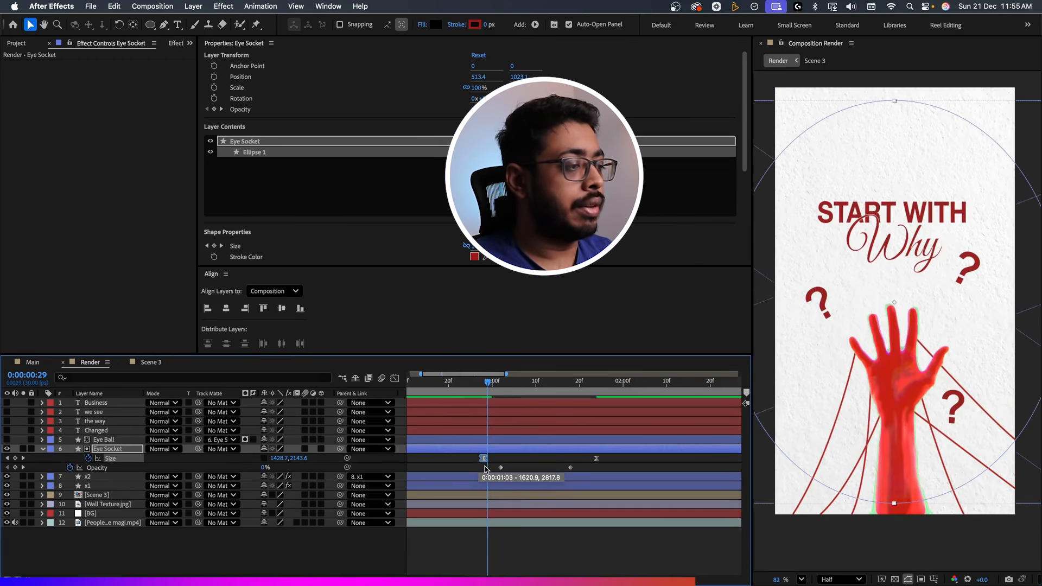
left_click(470, 384)
key("space")
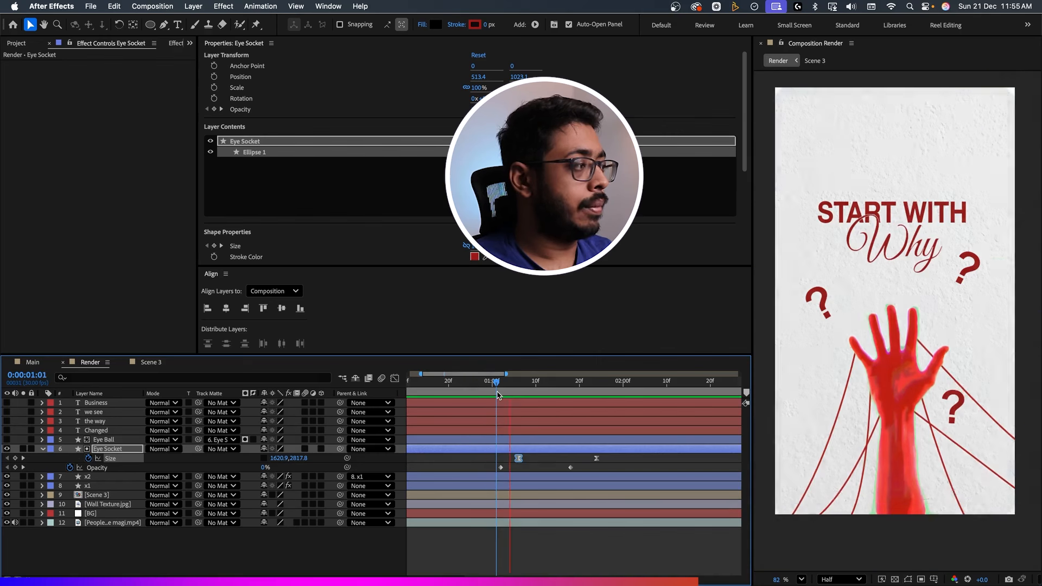
left_click_drag(584, 399, 505, 400)
key("space")
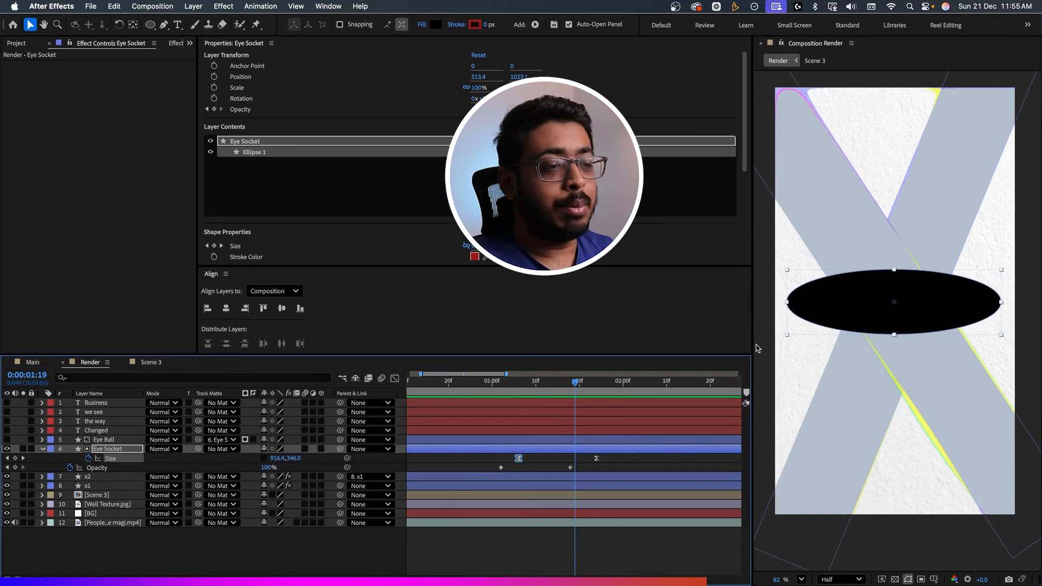
Show the Eye Ball layer, centre it in the socket at about position 528.6, 962.7, and preview it.
left_click(6, 439)
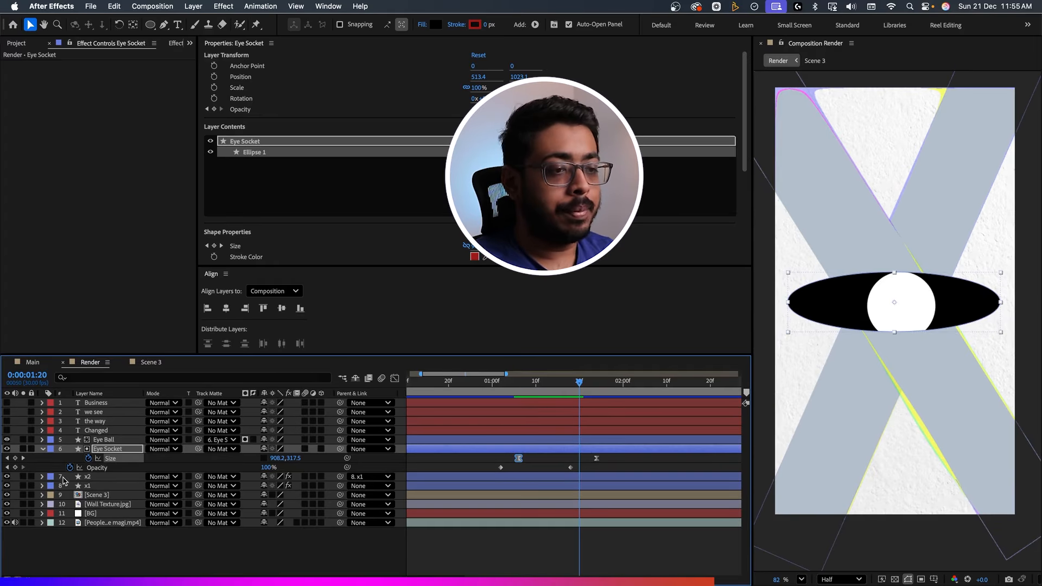
left_click(98, 441)
left_click_drag(894, 308, 885, 304)
key("space")
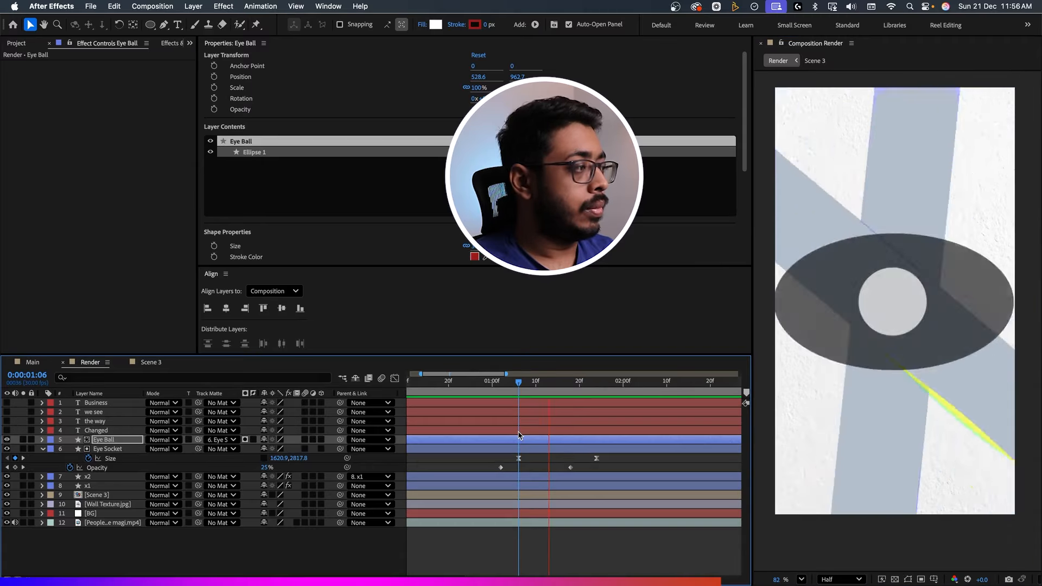
key("space")
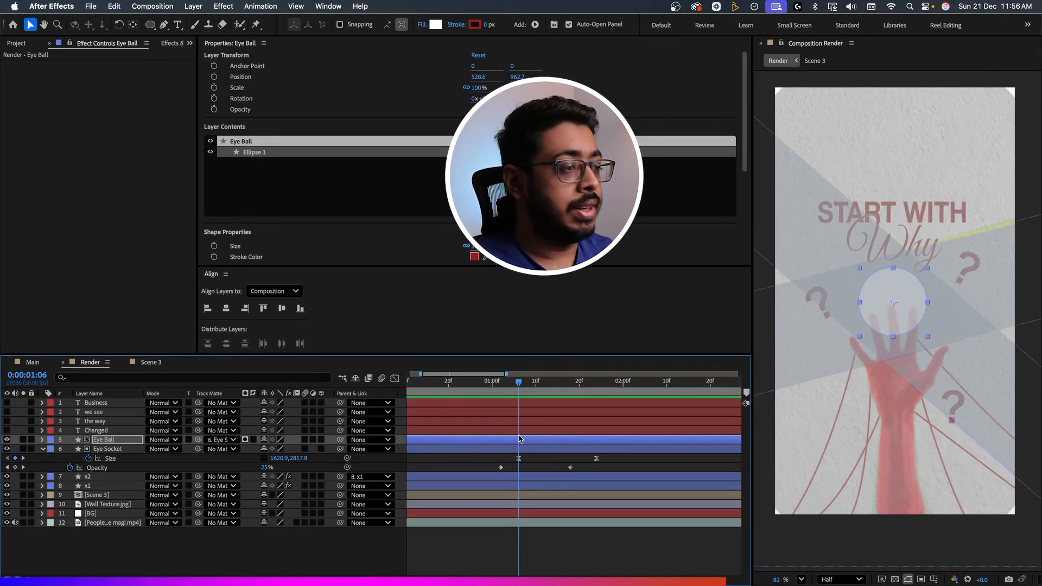
Fade in Eye Ball with Opacity keyframes from 0% at 0:00:01:02 to 100% at about 0:00:01:10, and check the result.
left_click_drag(514, 399, 502, 390)
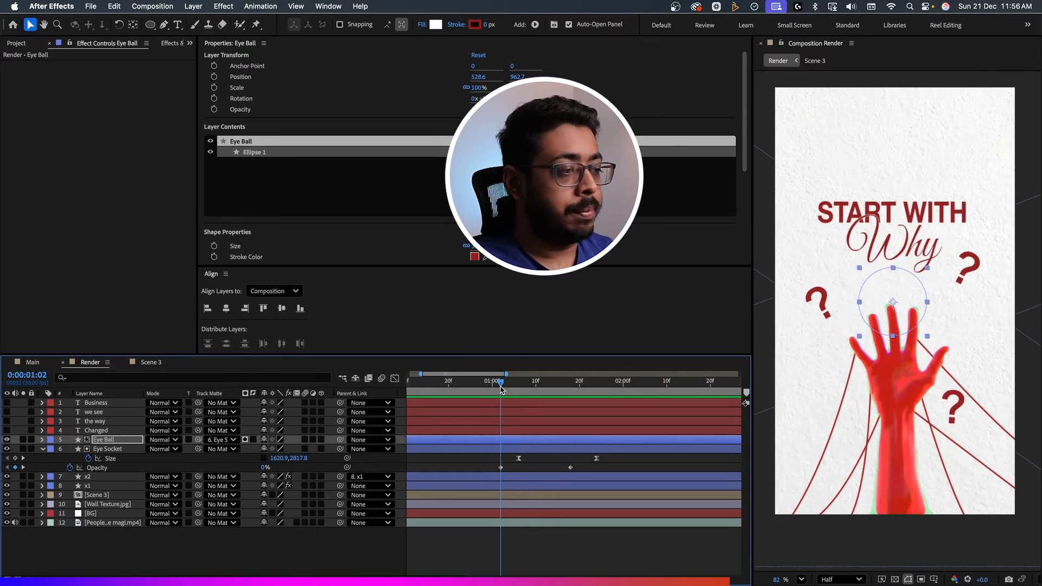
key("alt+shift+t")
left_click_drag(501, 449, 535, 455)
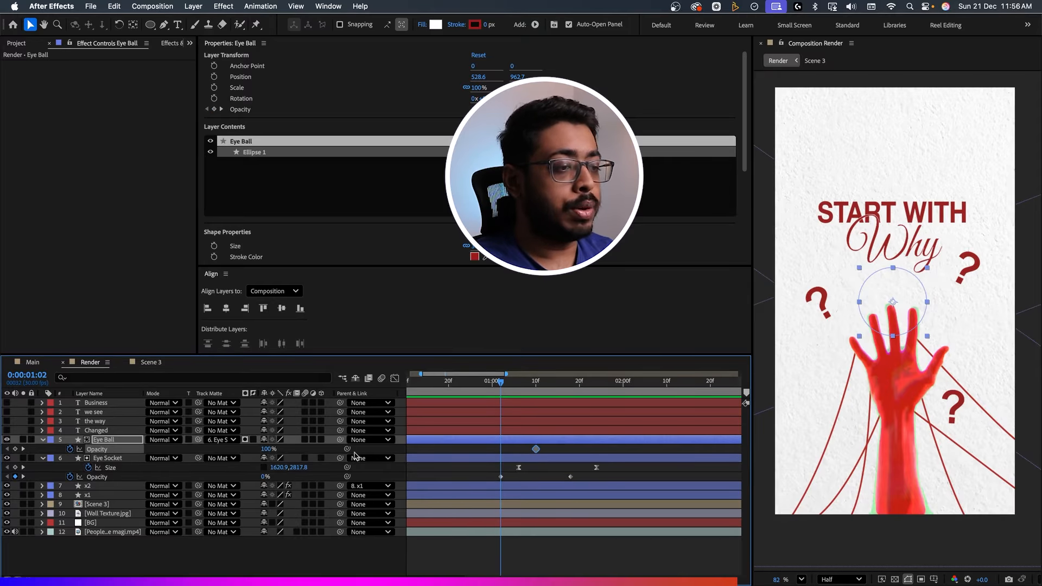
left_click_drag(263, 448, 157, 460)
key("space")
left_click_drag(534, 386, 579, 417)
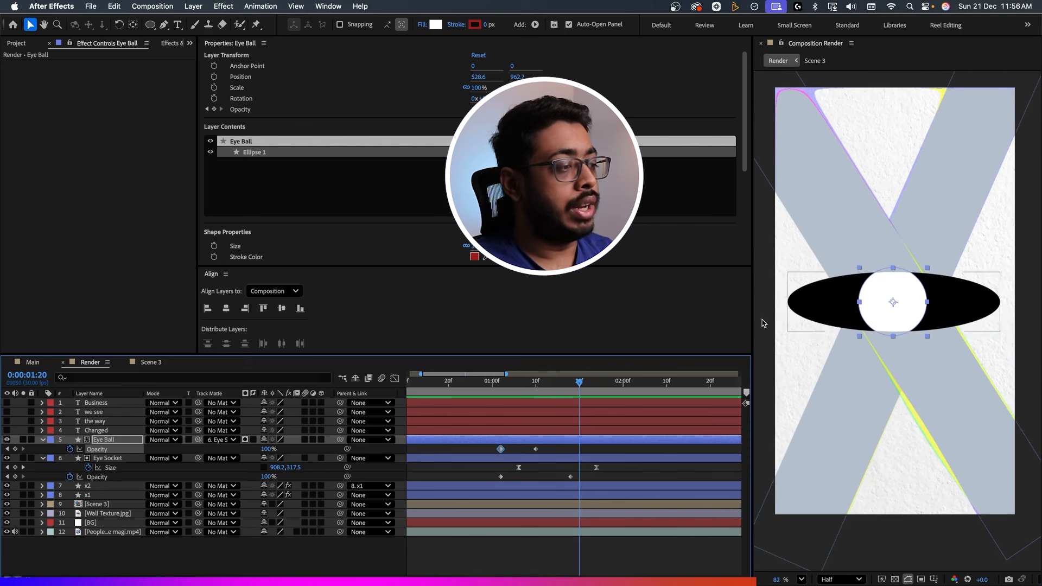
Keyframe Eye Ball's Position from 528.6, 962.7 at about 0:00:01:14 to 148.6, 962.7 at 0:00:01:20.
left_click(130, 442)
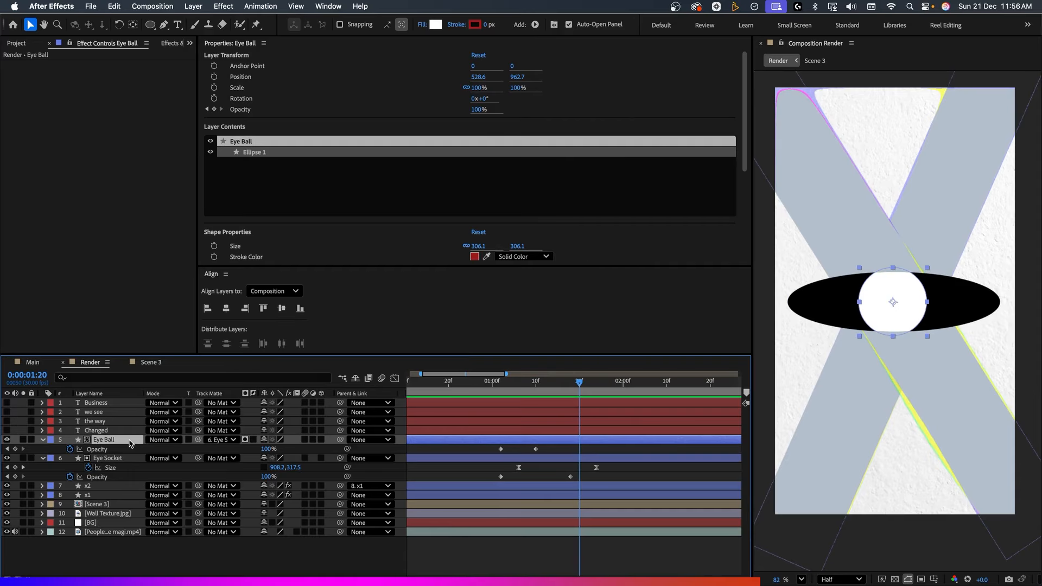
key("alt+shift+p")
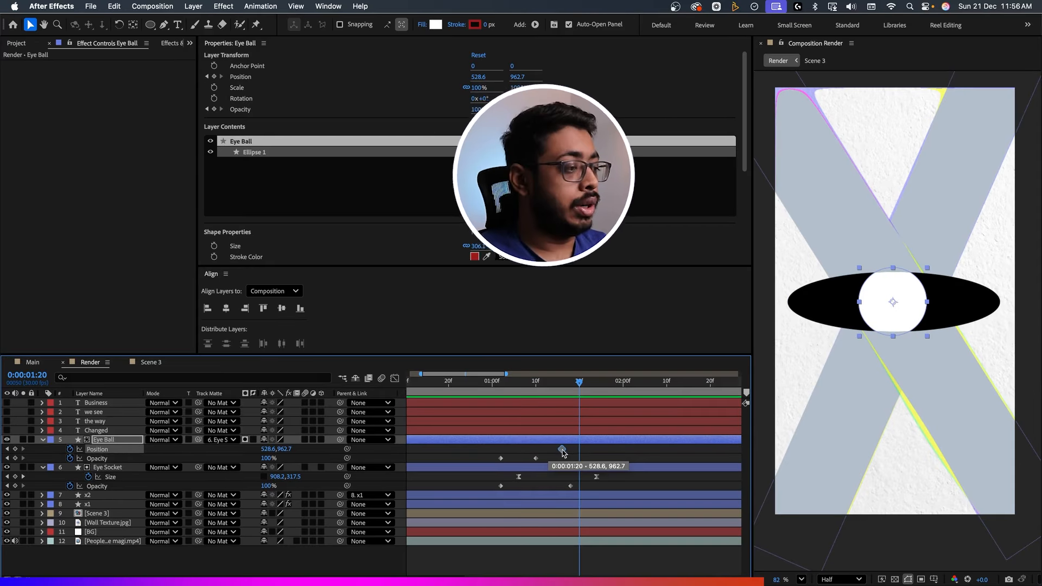
left_click_drag(268, 448, 69, 457)
left_click(602, 386)
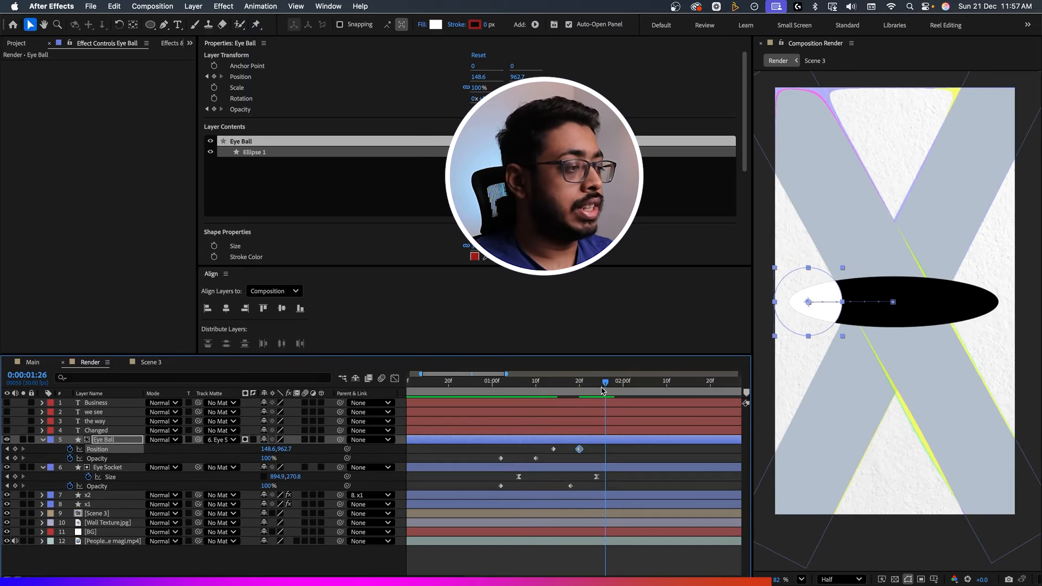
Hold Eye Ball until 0:00:01:26, keyframe its Position to the socket's right side and back to 528.6, 962.7 at about 0:00:02:17, and preview.
key("space")
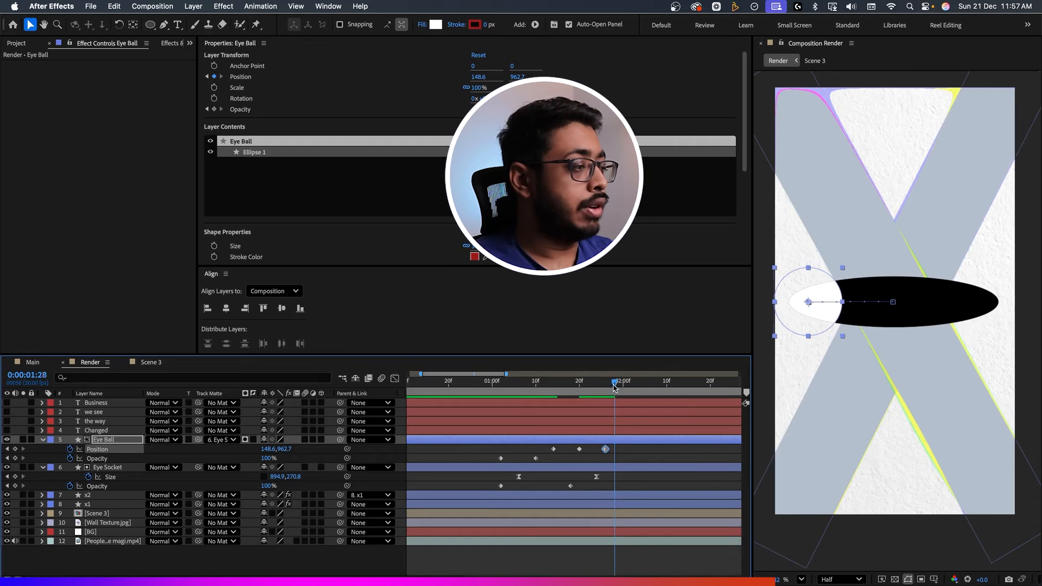
key("space")
left_click_drag(266, 449, 657, 440)
left_click_drag(641, 383, 698, 390)
key("space")
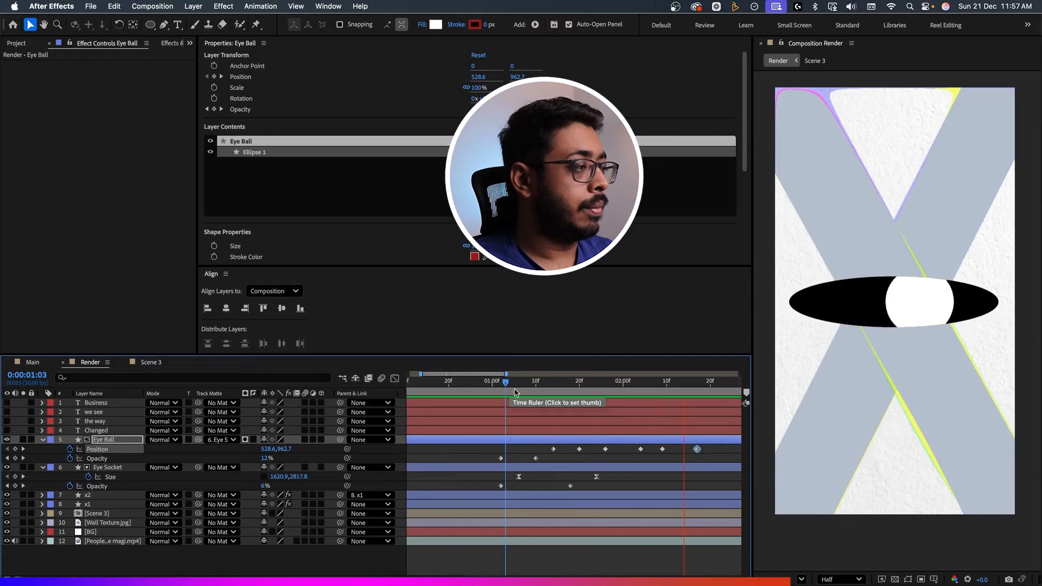
Retime Eye Ball's Position keyframes to run from about 0:00:01:15 to 0:00:02:27, end at 408.6, 962.7, ease them, and preview the movement.
key("space")
left_click_drag(505, 385, 551, 400)
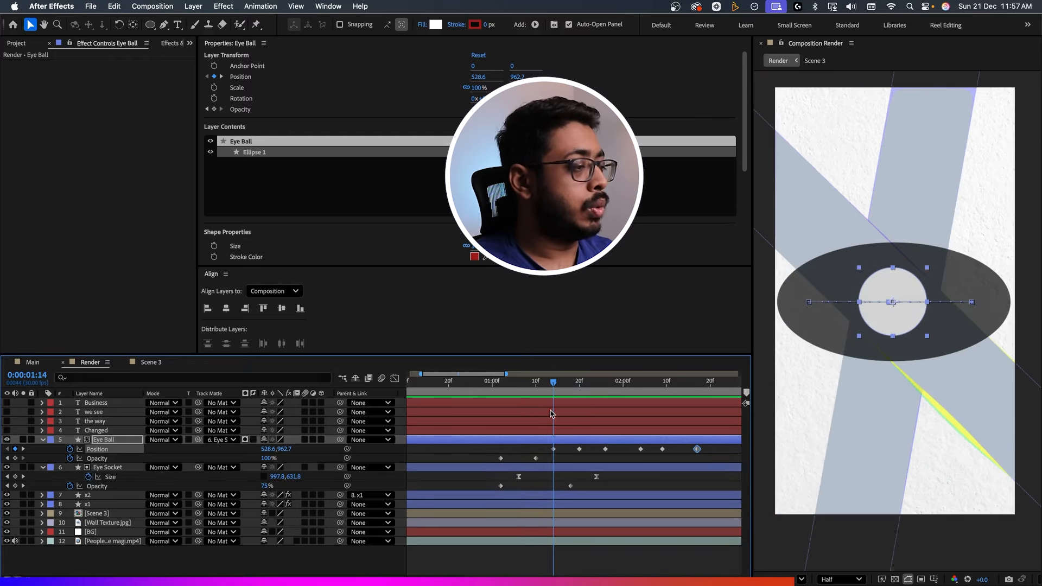
left_click_drag(553, 449, 535, 450)
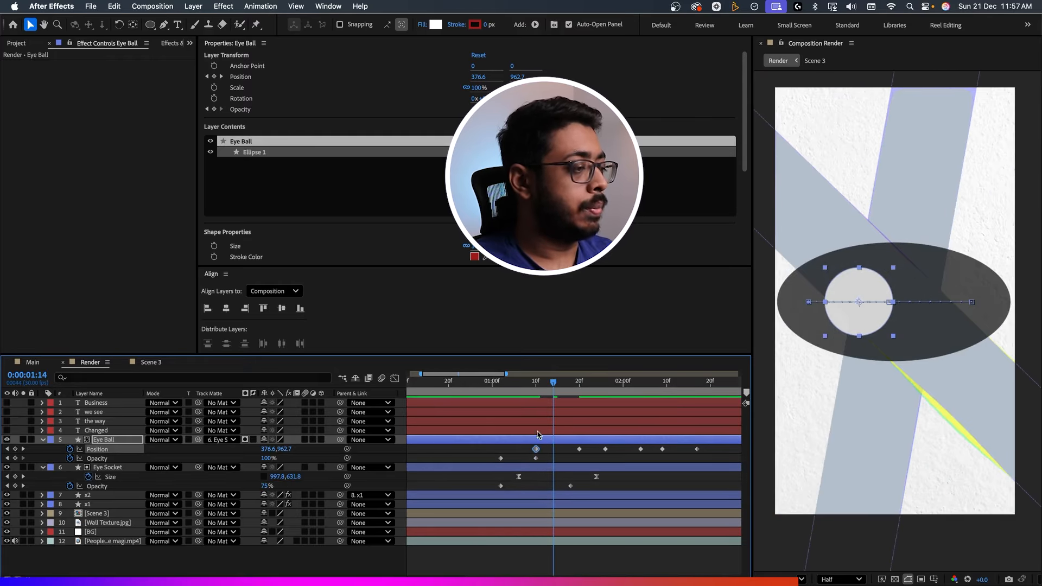
key("j")
left_click_drag(712, 445, 519, 457)
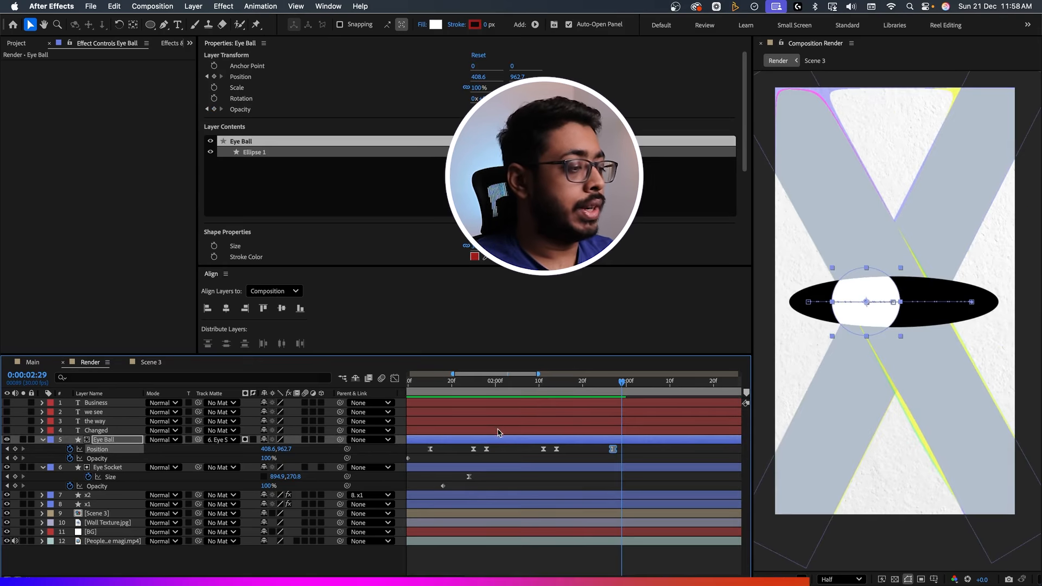
left_click(410, 387)
key("space")
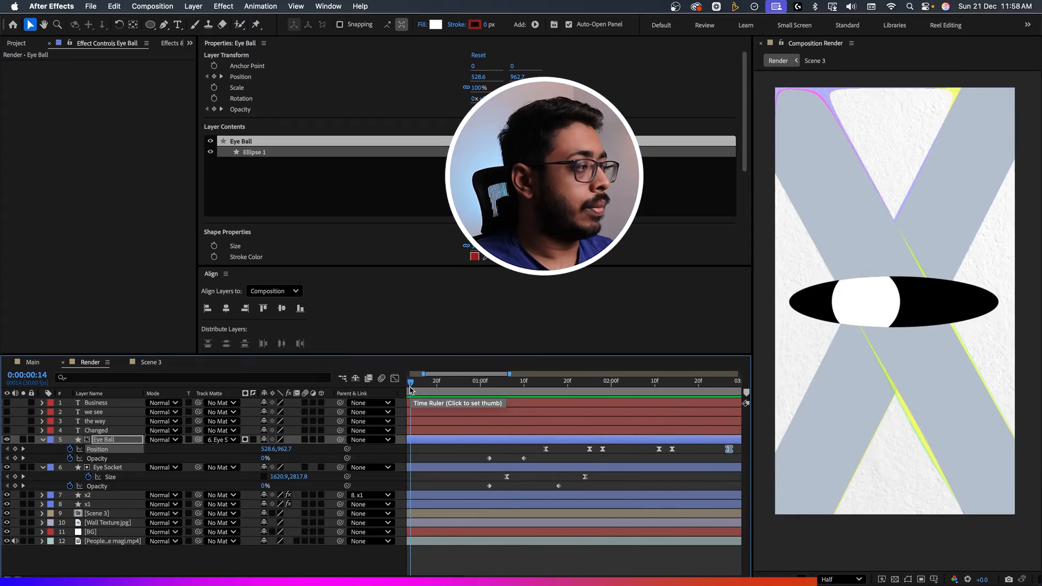
key("space")
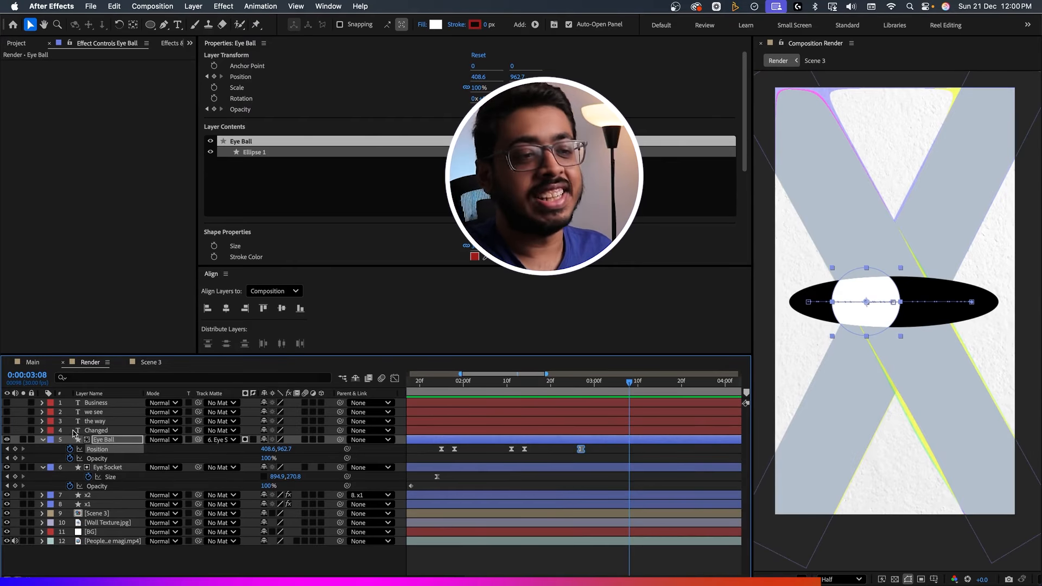
Show the Changed and the way text layers, and keyframe Changed's Scale at 100% at 0:00:01:11.
left_click(7, 430)
left_click(7, 421)
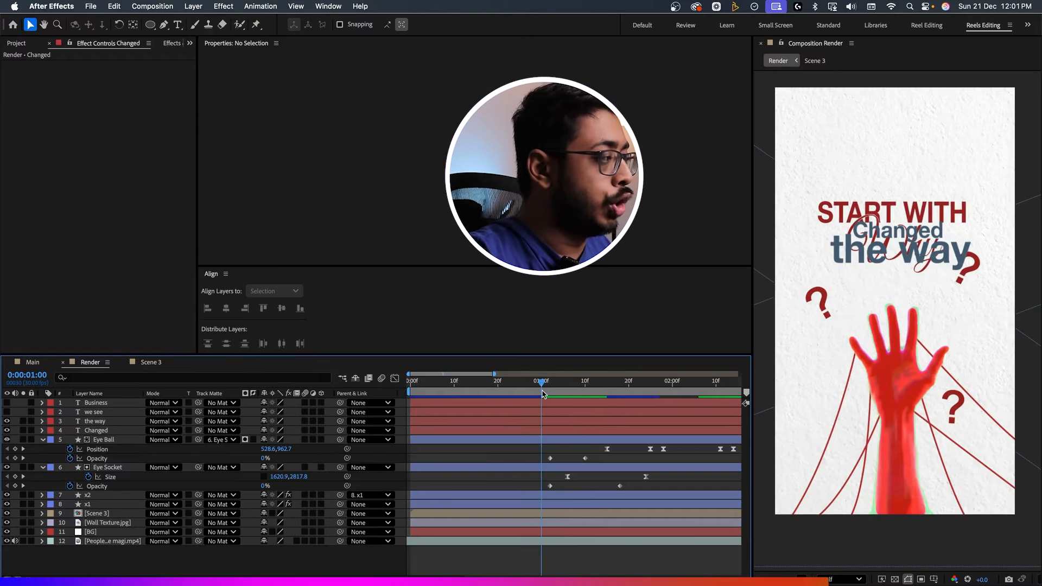
left_click_drag(543, 394, 589, 412)
left_click(586, 432)
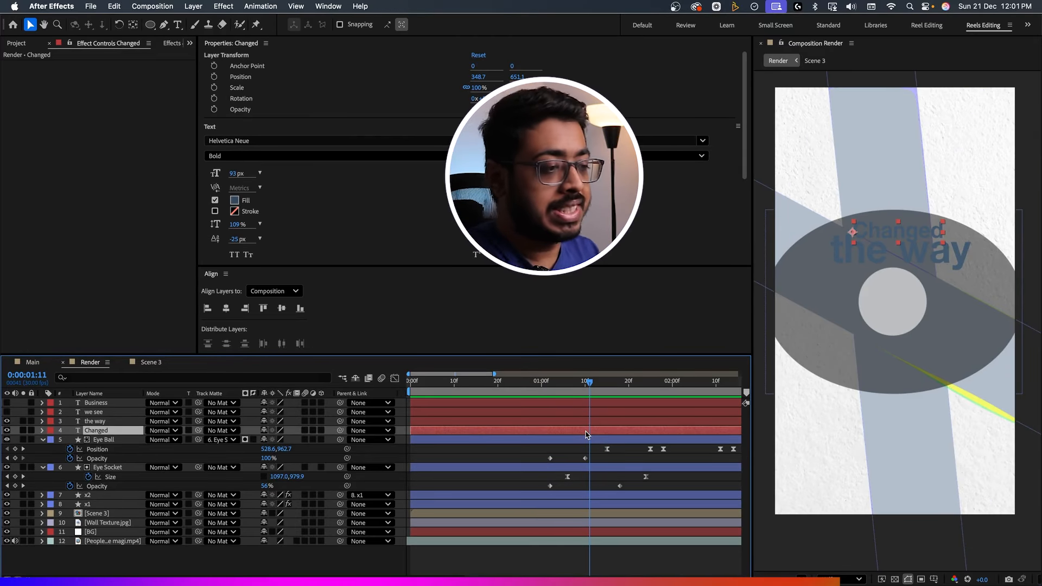
key("alt+shift+s")
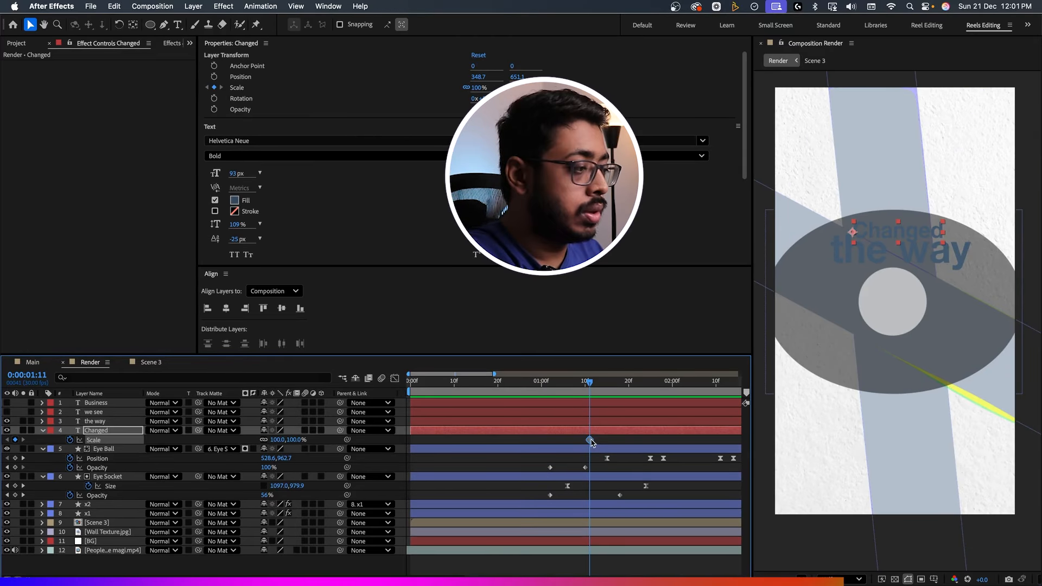
left_click_drag(590, 395, 572, 395)
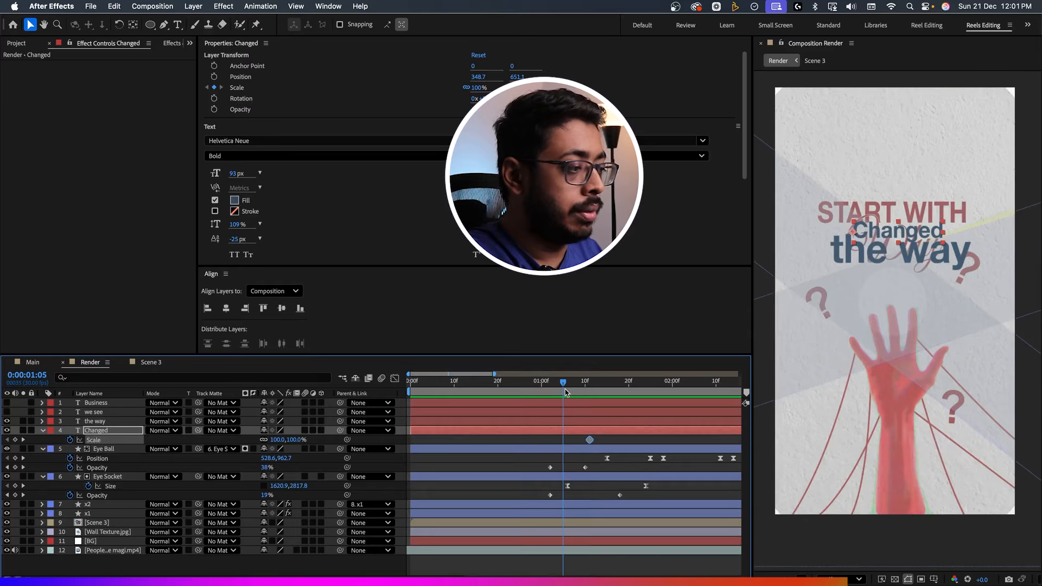
left_click_drag(287, 442, 325, 446)
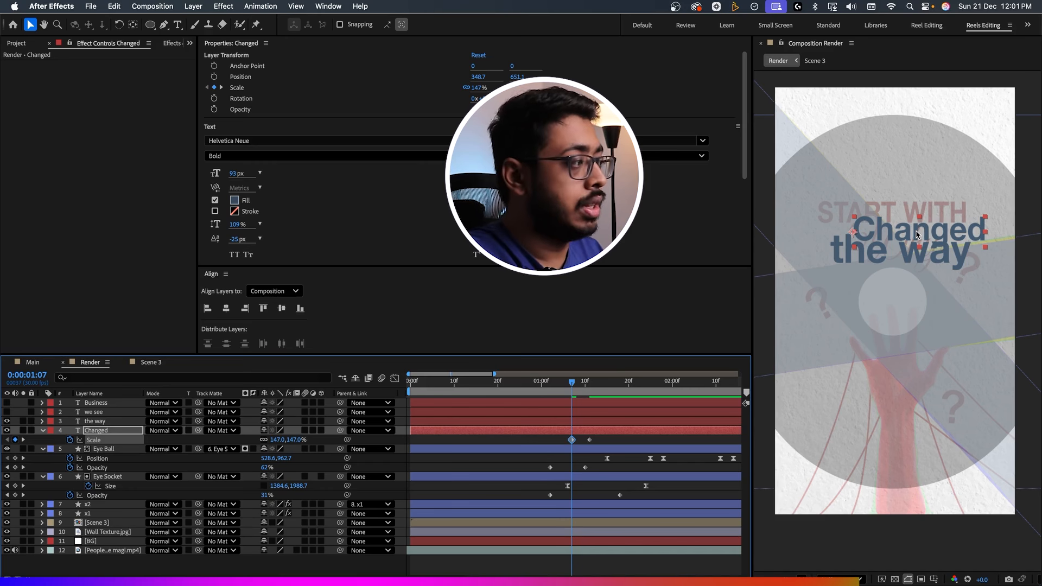
key("super+z")
Move Changed's anchor point to the centre of the word and keyframe its Scale at 187% at 0:00:01:07.
key("y")
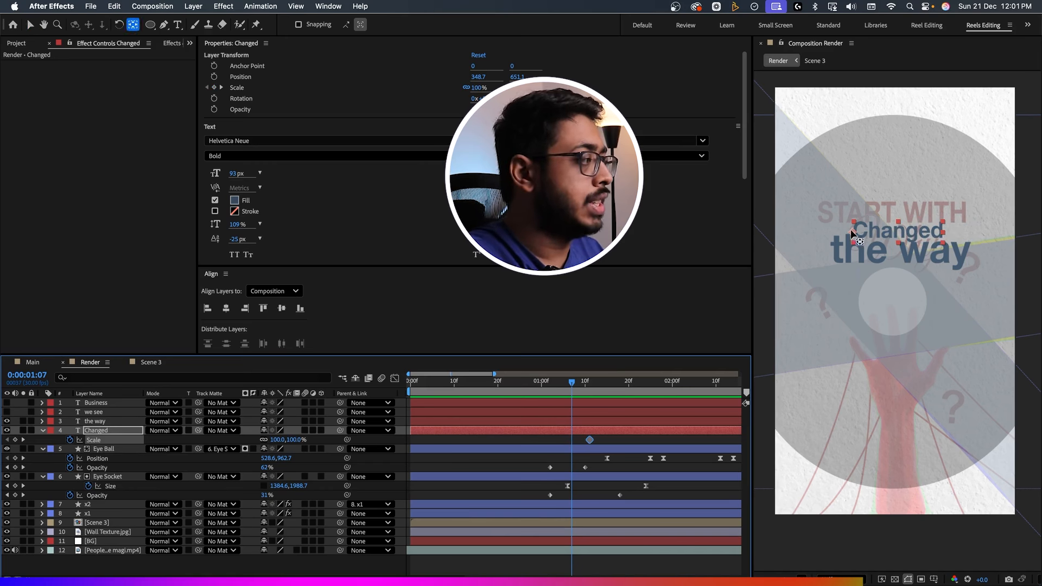
left_click_drag(852, 232, 855, 234)
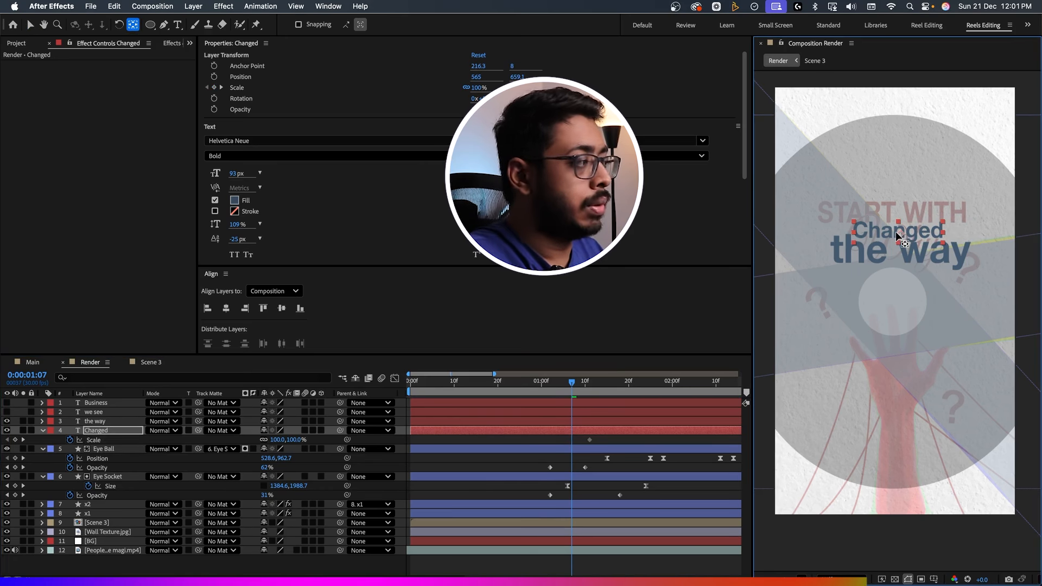
key("v")
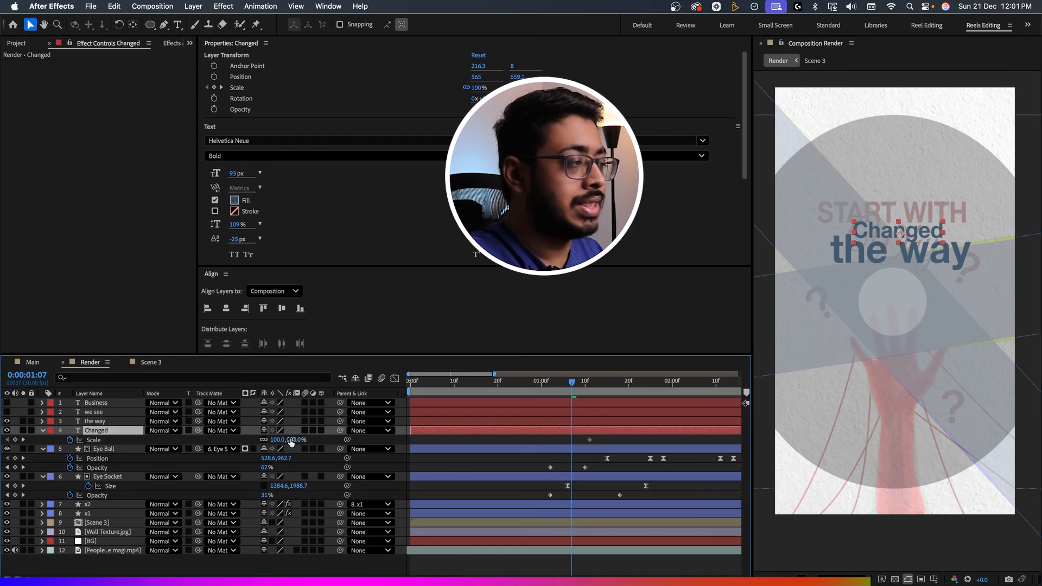
left_click_drag(277, 439, 323, 443)
mouse_move(599, 385)
left_mouse_down()
mouse_move(583, 393)
mouse_move(591, 397)
left_mouse_up()
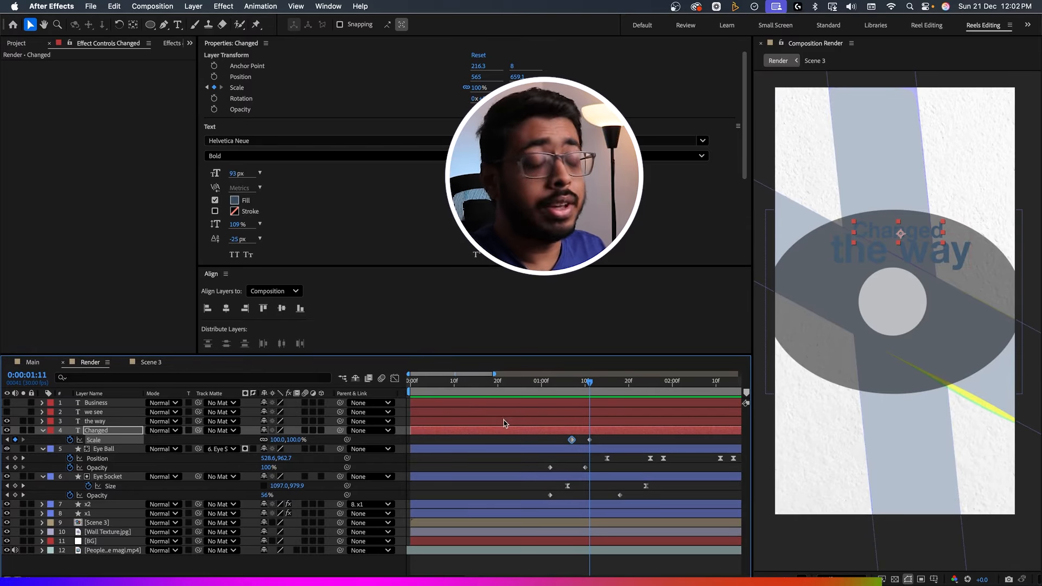
Open the Scene 3 composition and copy Animator 1 from the Start with layer's text properties.
left_click_drag(454, 391, 476, 399)
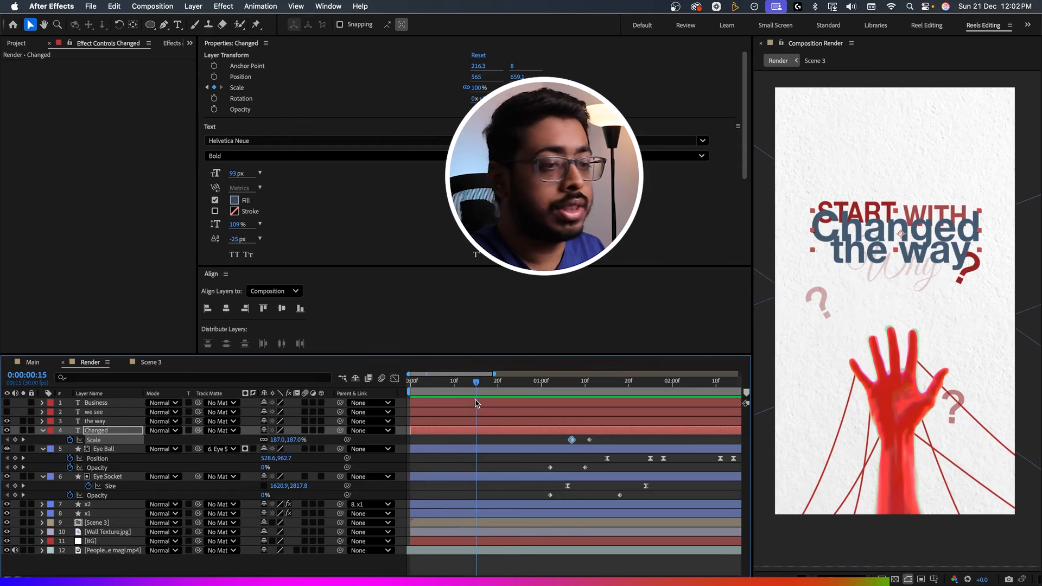
double_click(101, 521)
left_click(104, 440)
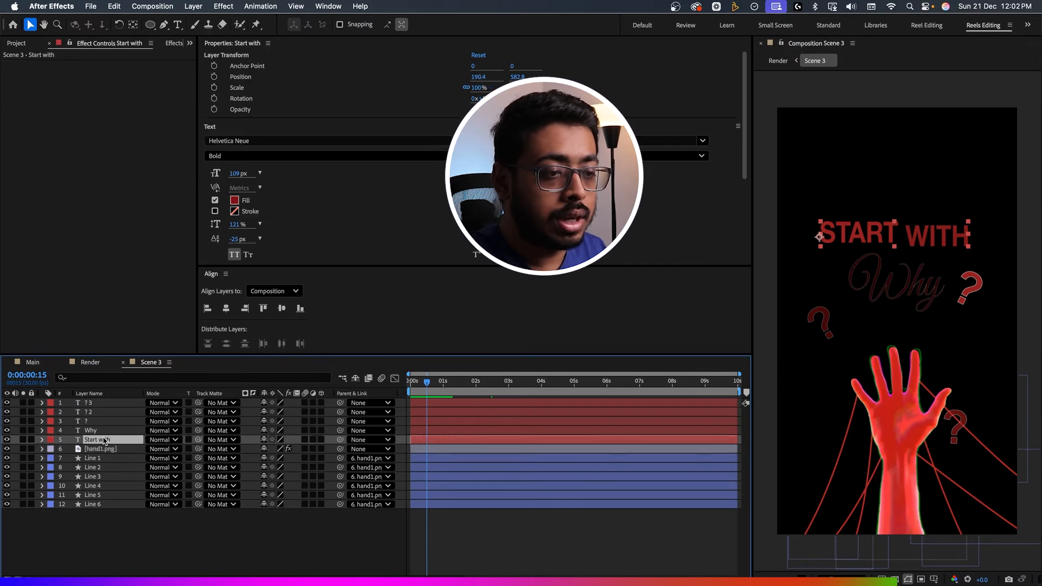
left_click(42, 440)
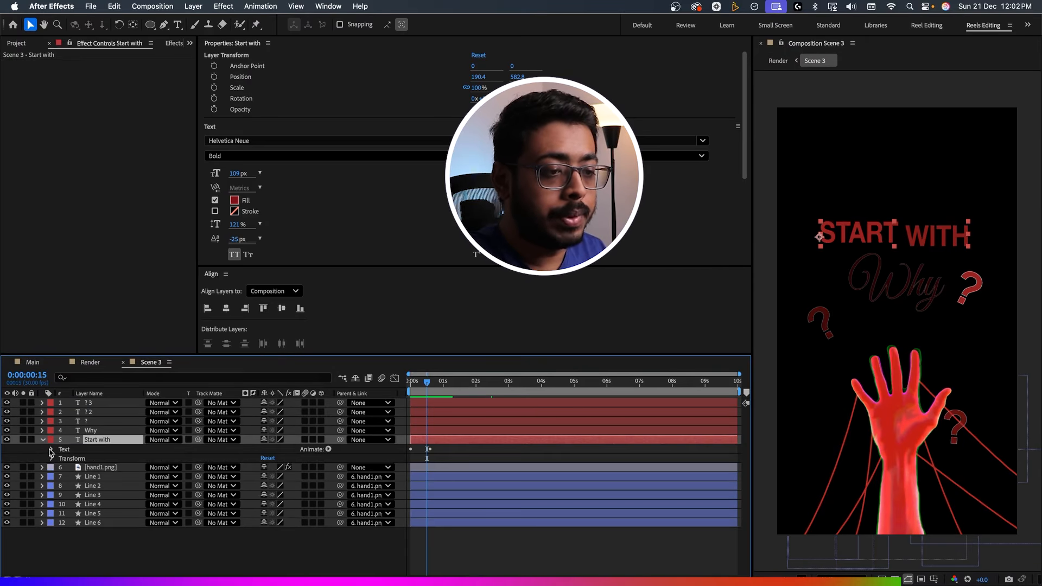
left_click(52, 449)
left_click(80, 487)
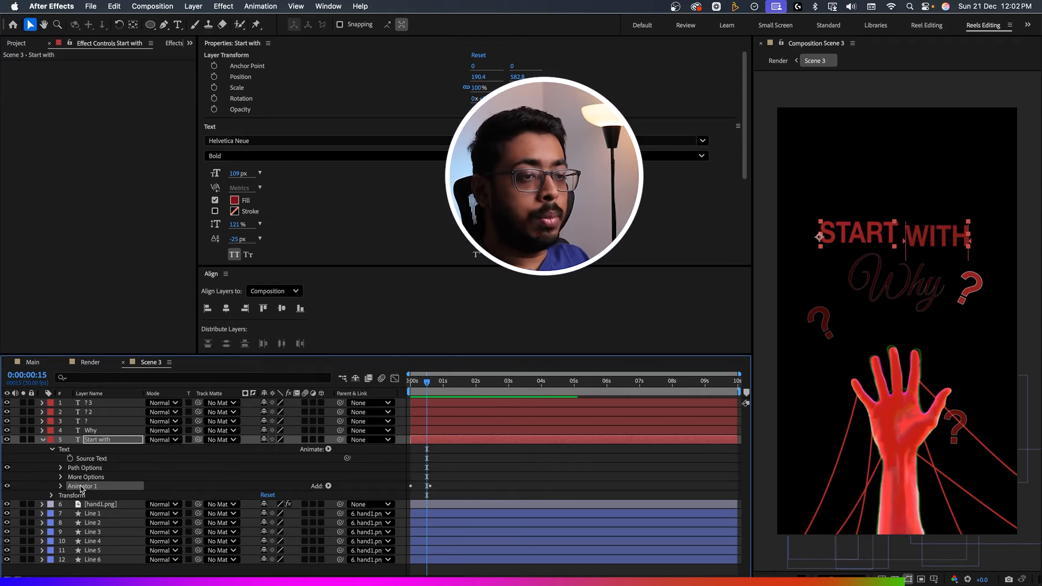
Return to the Render composition, paste the text animator onto the way at 0:00:01:09, and preview it.
left_click(90, 362)
left_click_drag(458, 385, 582, 387)
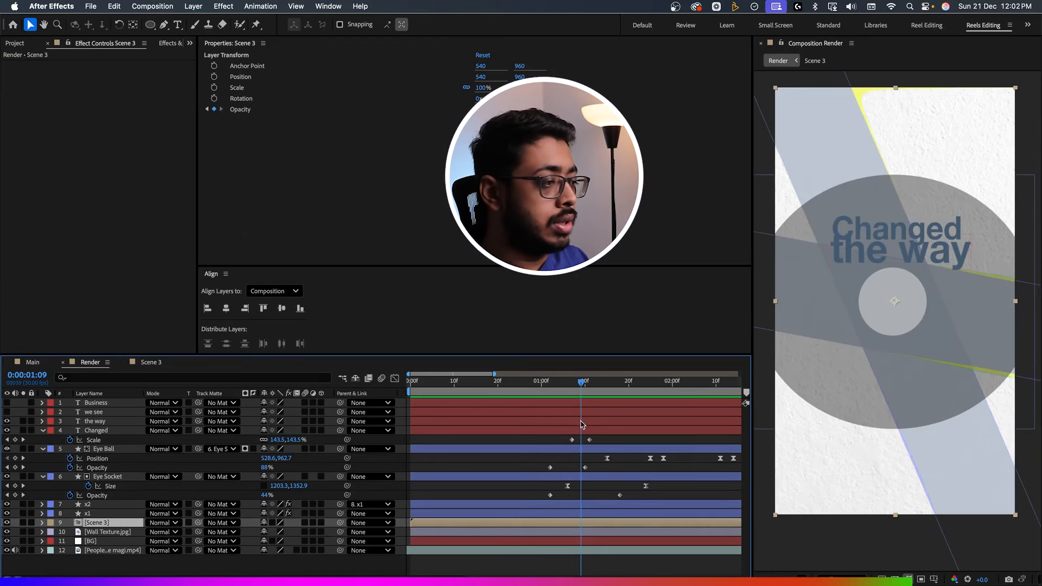
left_click(583, 425)
key("space")
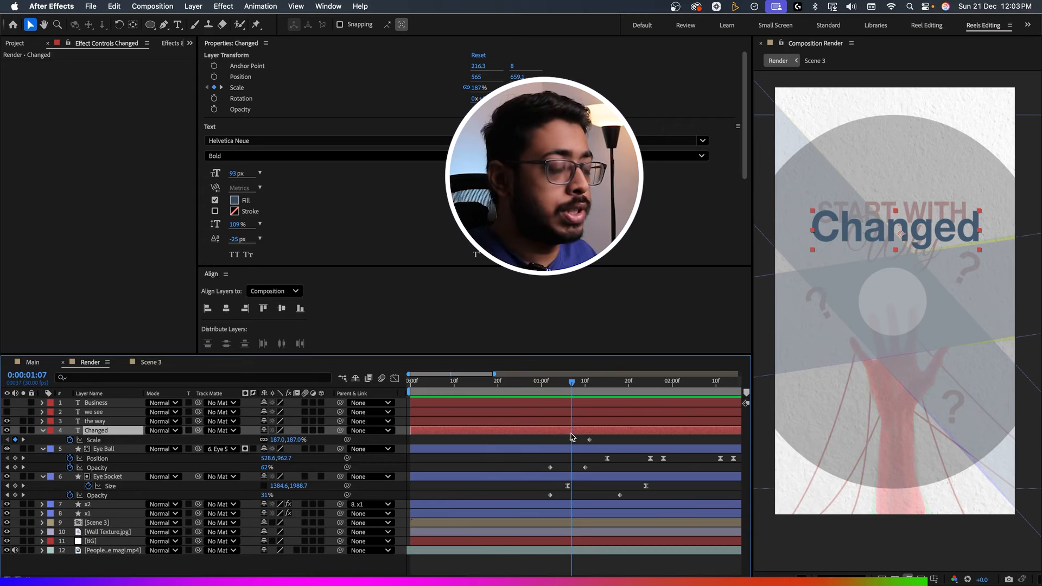
Fade in Changed with Opacity keyframes from 0% at 0:00:01:05 to 100% at about 0:00:01:09, and preview it.
key("alt+shift+t")
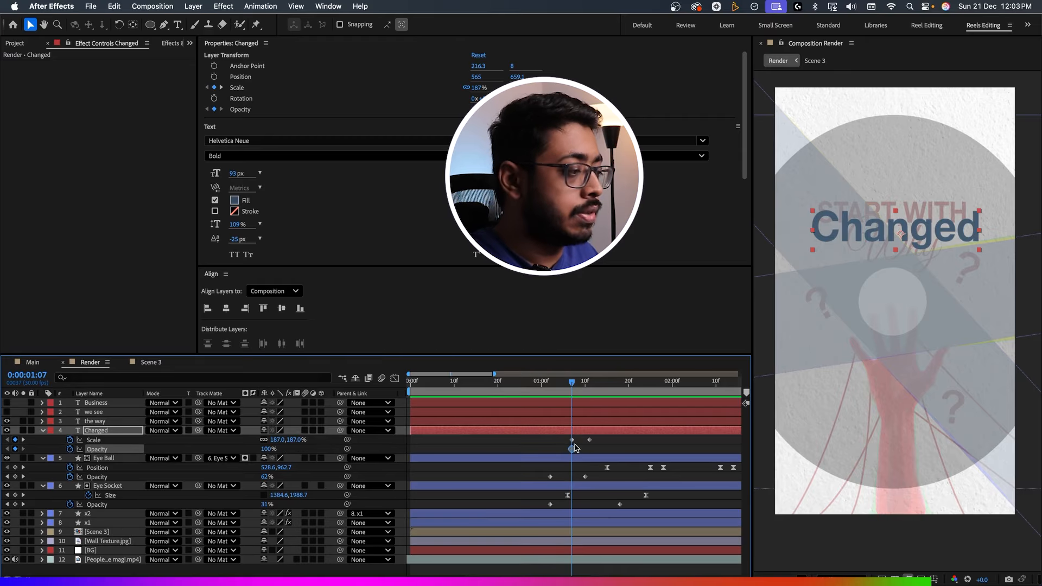
left_click_drag(567, 399, 562, 399)
left_click_drag(269, 448, 255, 449)
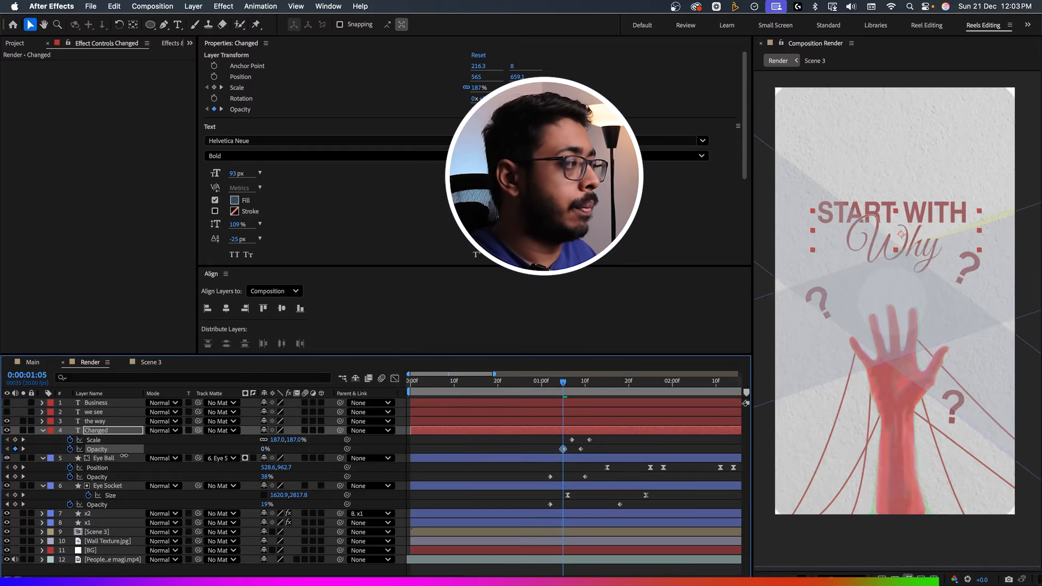
key("space")
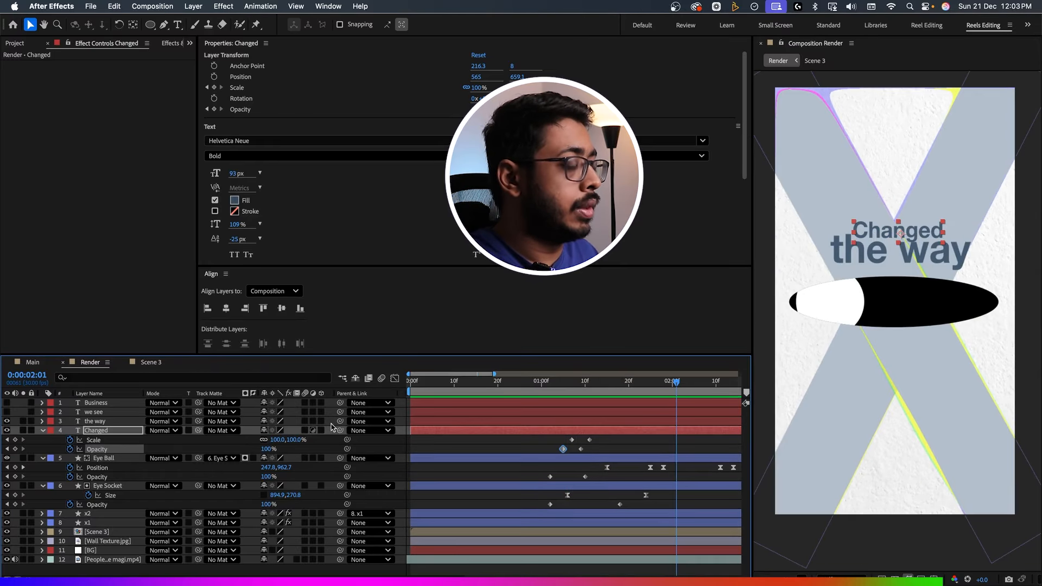
left_click_drag(577, 388, 641, 387)
Show the we see and Business layers, and copy Animator 1 from the way's text properties.
left_click(95, 421)
left_click(42, 421)
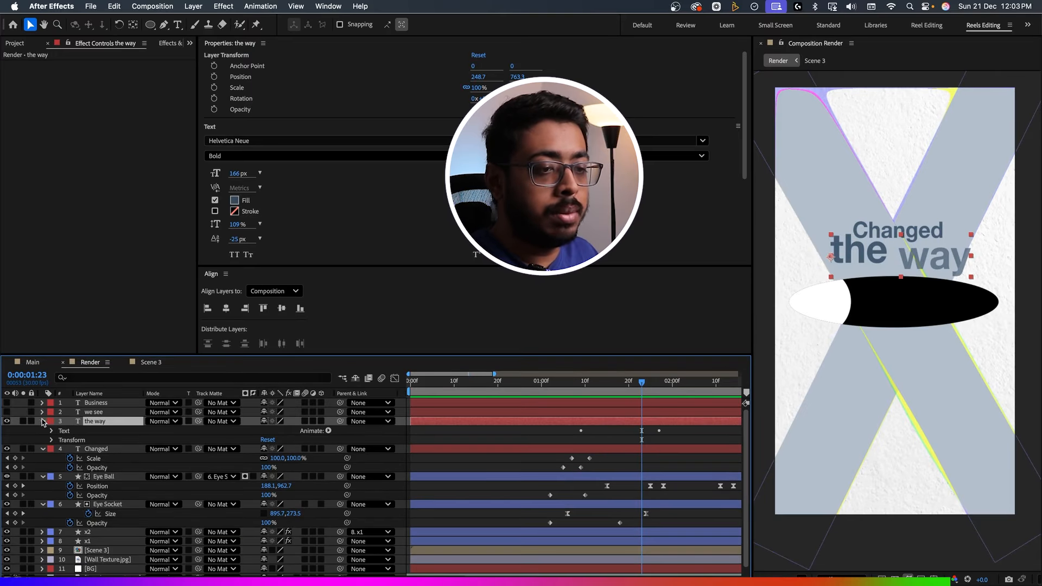
left_click(7, 412)
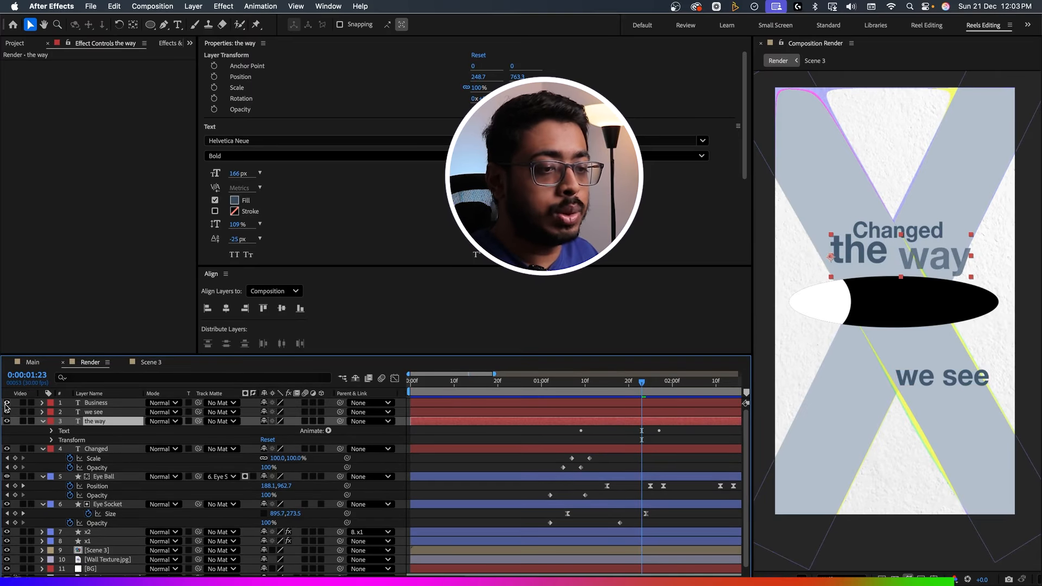
left_click(6, 403)
left_click(51, 430)
left_click(83, 468)
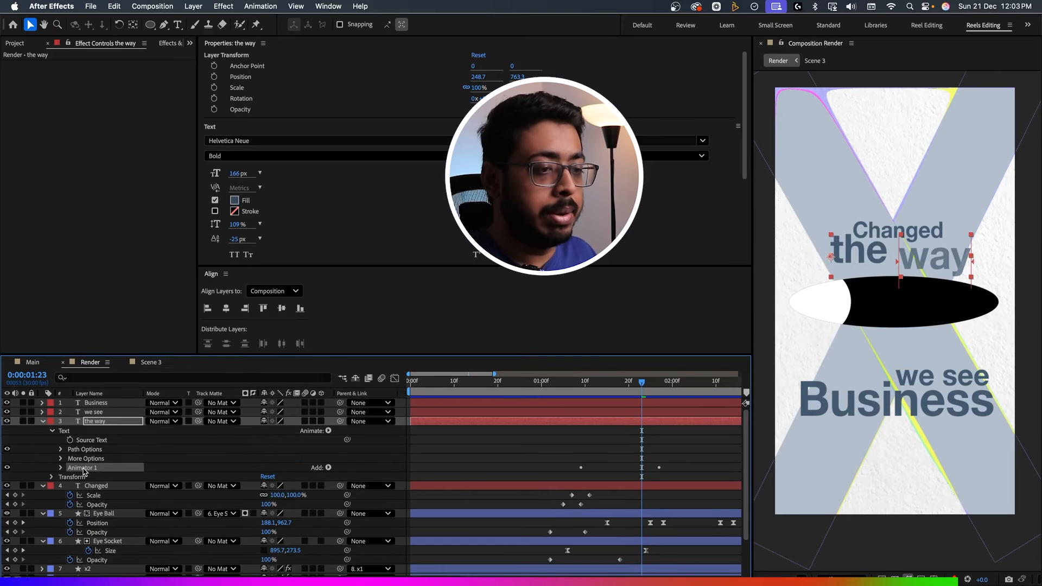
Paste the copied text animator onto the we see layer at 0:00:01:20 and preview the reveal.
left_click(93, 411)
left_click_drag(621, 387, 629, 387)
key("super+v")
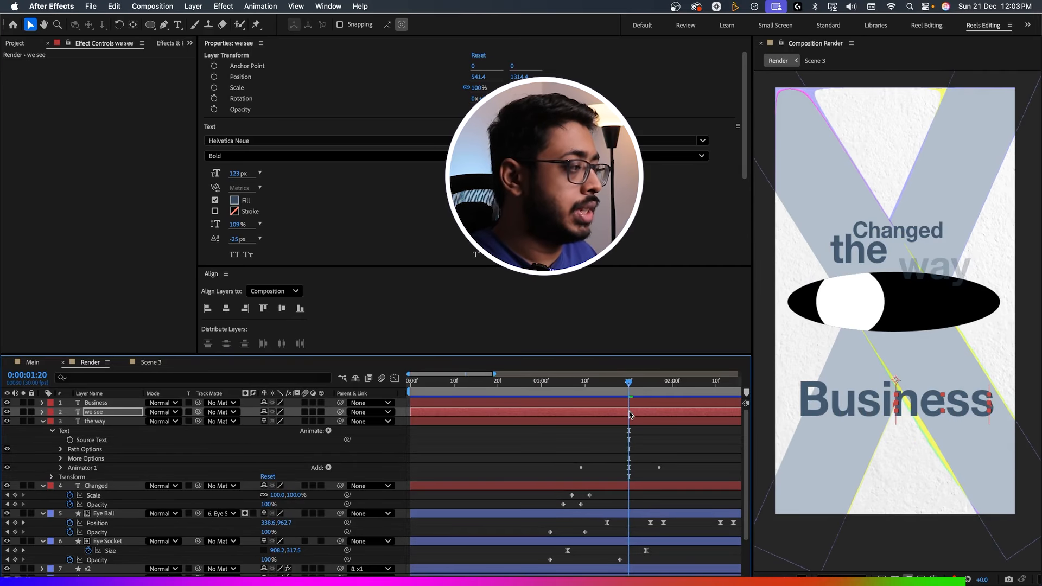
key("space")
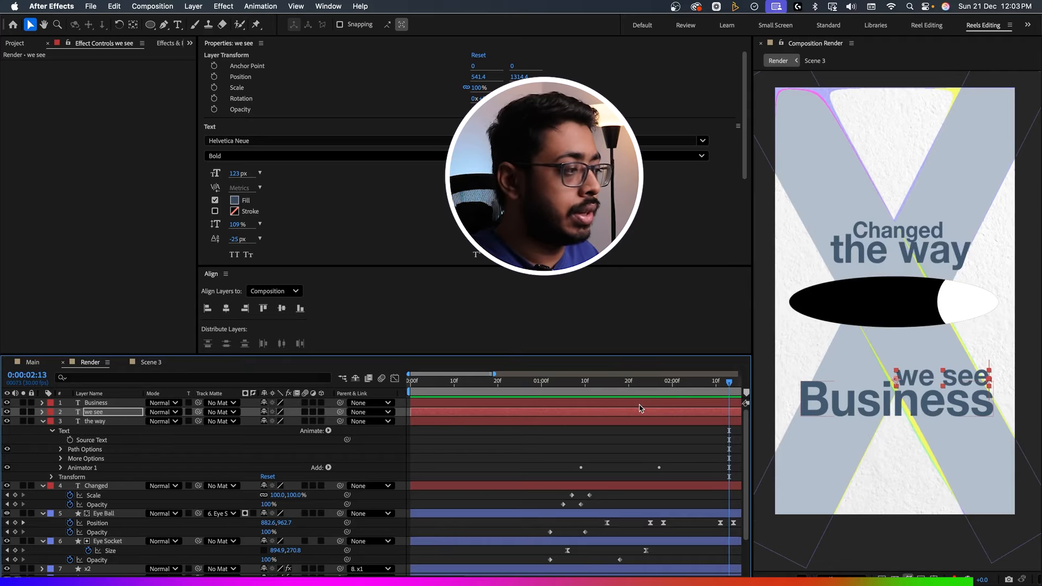
Add a 100% Opacity keyframe to the Business layer at 0:00:01:20 and preview it.
left_click(639, 404)
left_click(523, 386)
key("space")
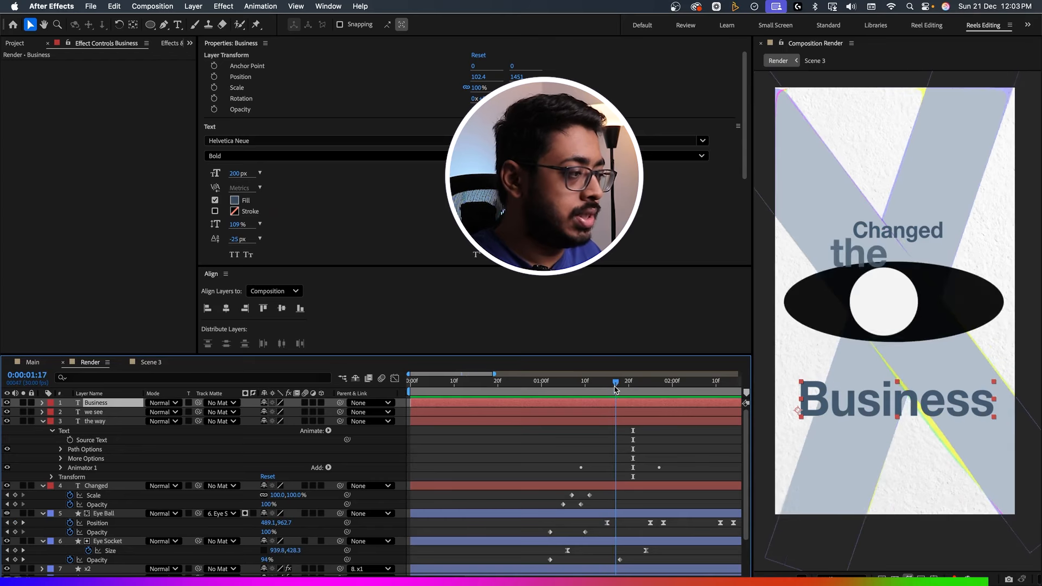
left_click_drag(615, 387, 629, 391)
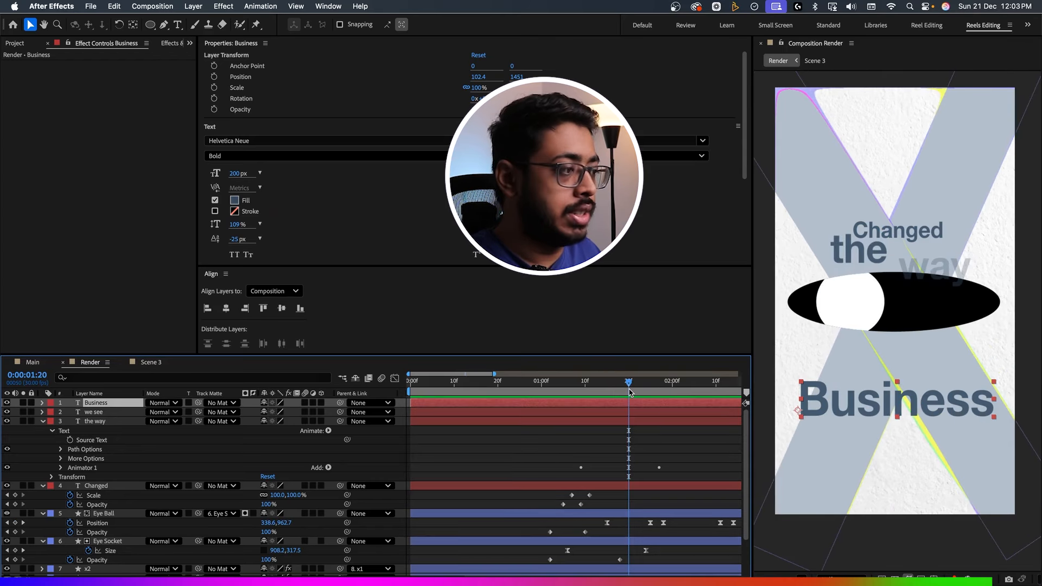
key("alt+t")
key("space")
key("space")
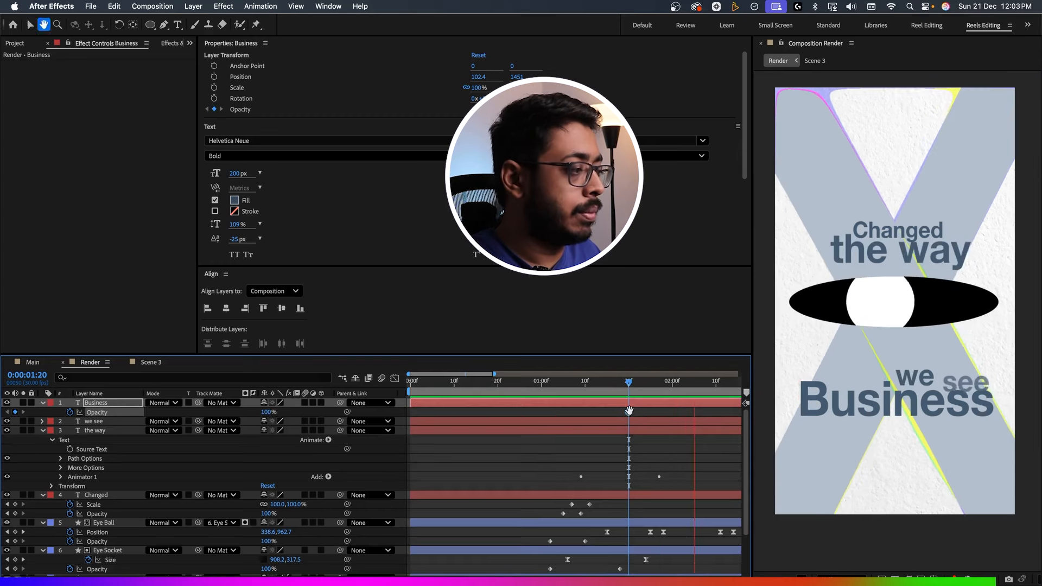
Fade in Business by setting Opacity to 0% at 0:00:01:24, moving the 100% keyframe to about 0:00:02:06, and preview it.
left_click_drag(629, 413, 699, 416)
left_click(646, 382)
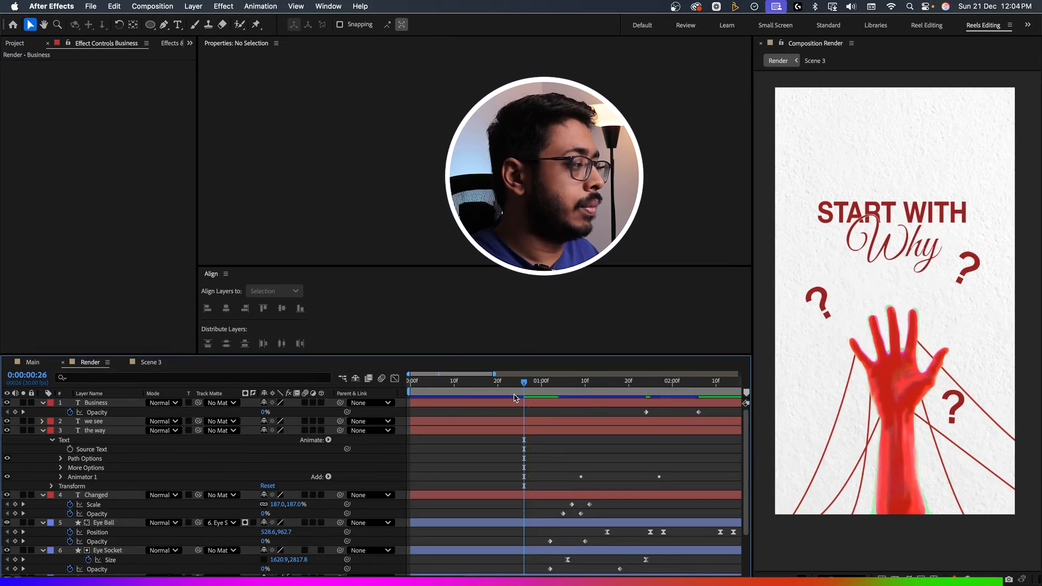
key("space")
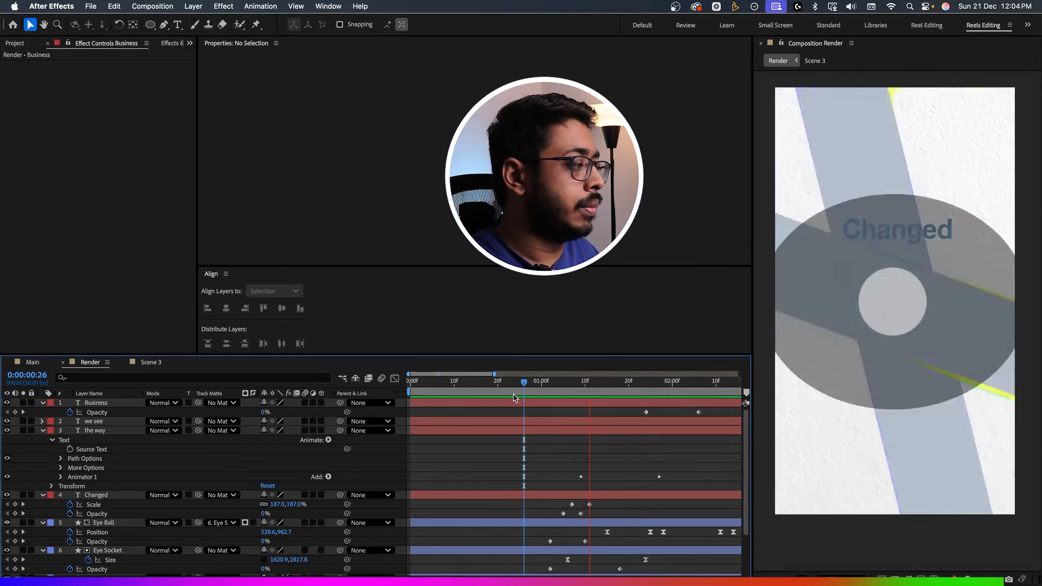
key("space")
Lengthen the Business fade by moving its Opacity keyframes to about 0:00:01:26 and 0:00:02:16, and preview it.
left_click_drag(466, 413, 554, 419)
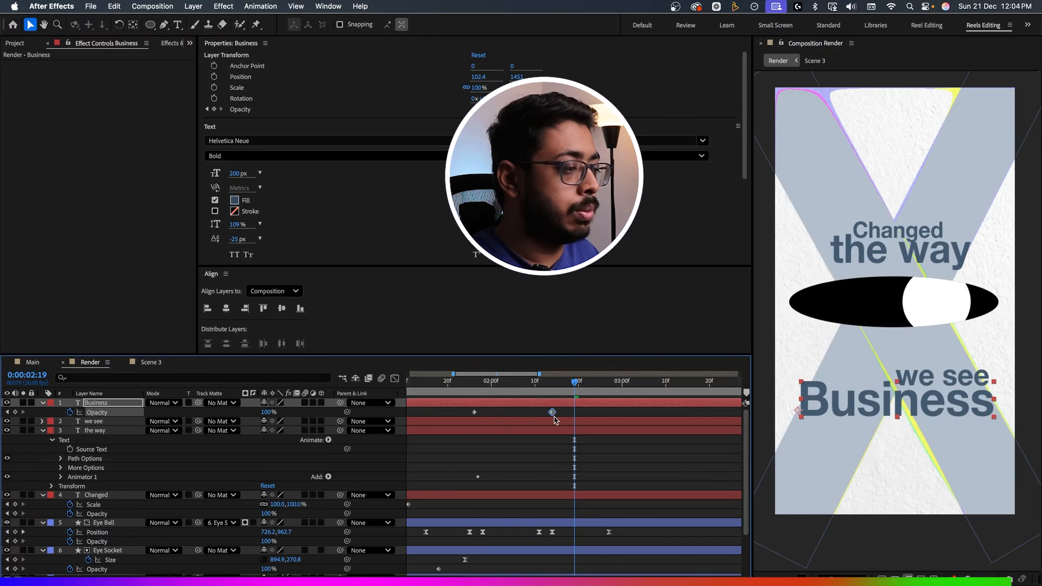
key("space")
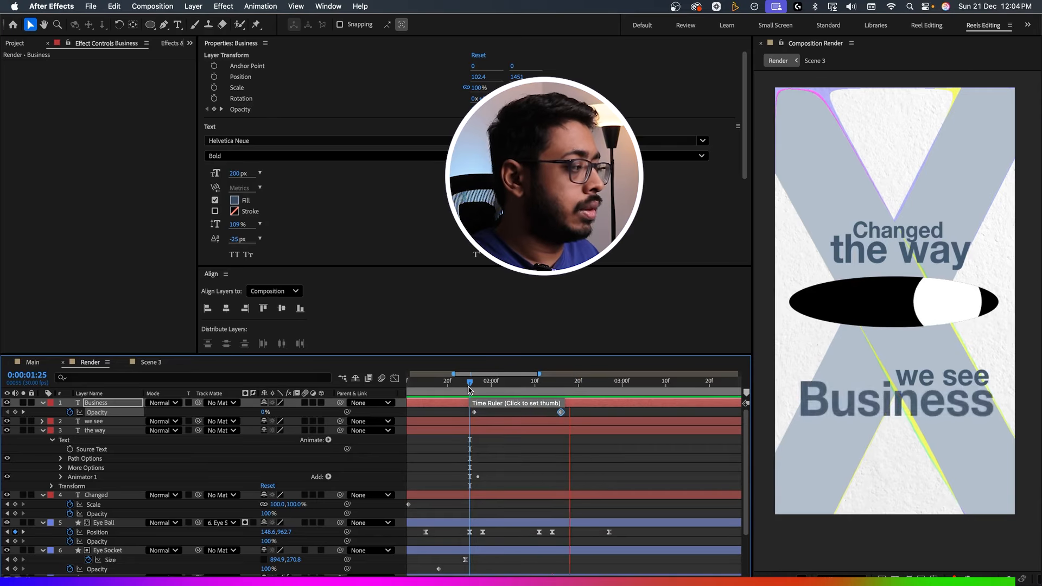
key("space")
left_click_drag(470, 393, 518, 394)
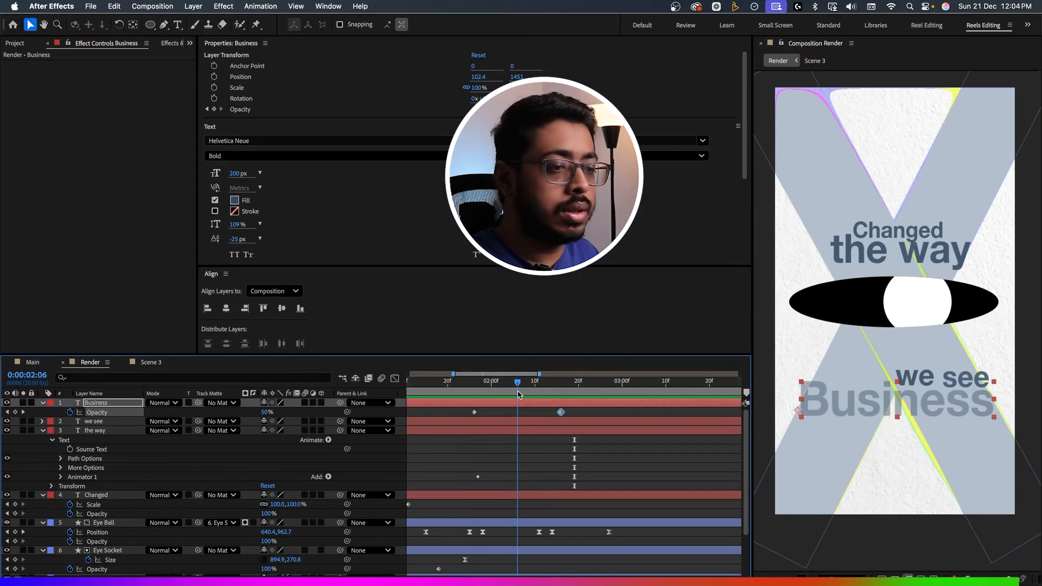
Show the we see keyframes and start the Business fade at their end, with Opacity keyframes at about 0:00:02:08 and 0:00:02:20.
left_click(474, 421)
key("u")
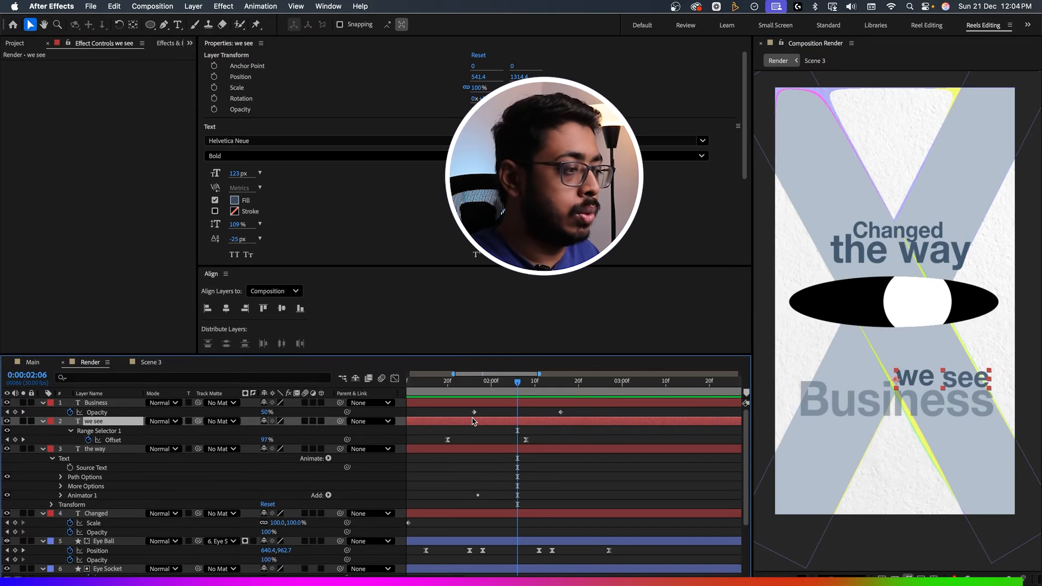
left_click_drag(474, 412, 569, 414)
left_click(437, 392)
key("space")
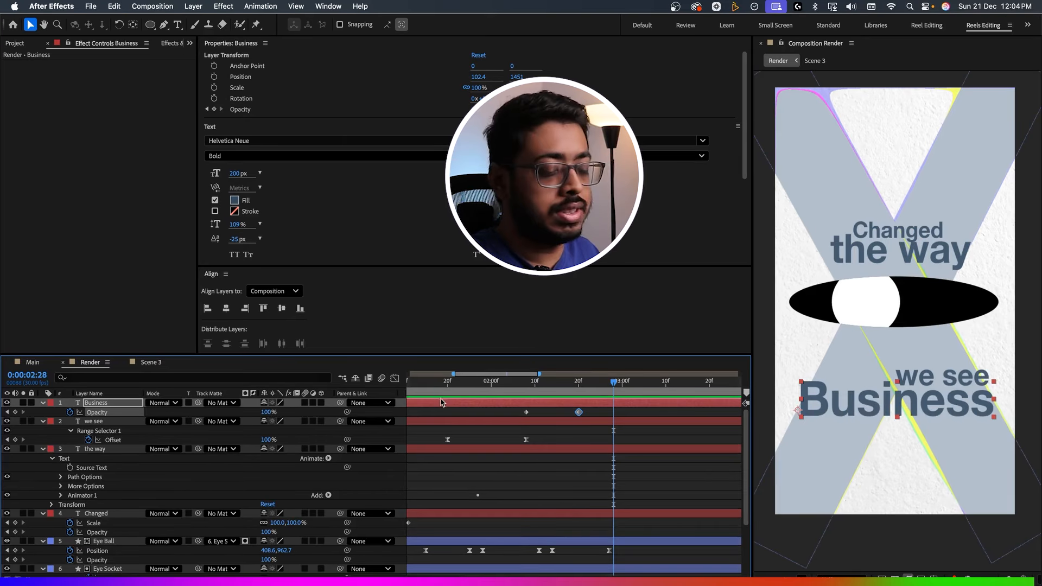
Preview the complete Render animation from the first frame to check the text reveals together.
key("Home")
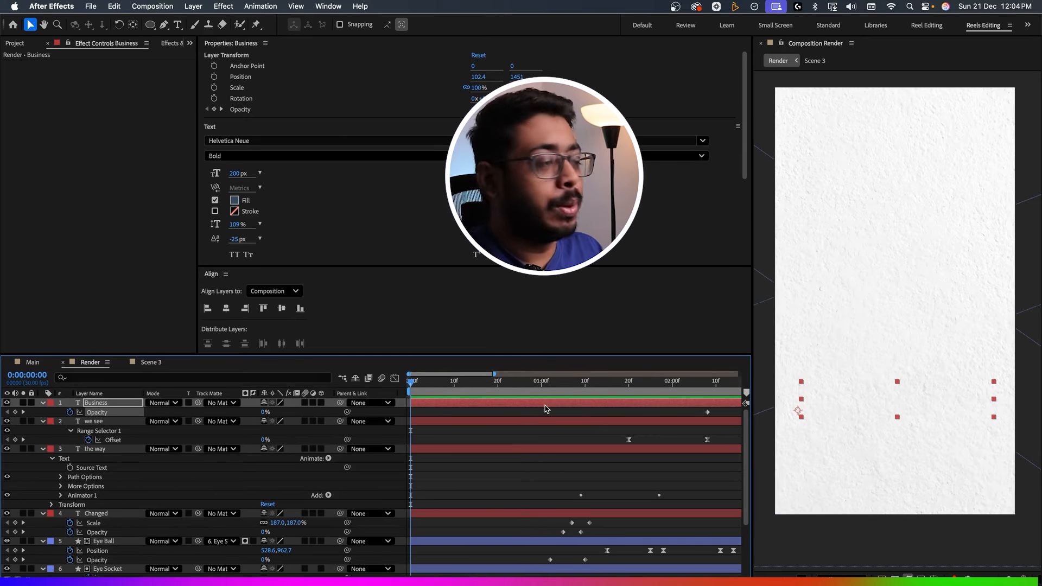
key("space")
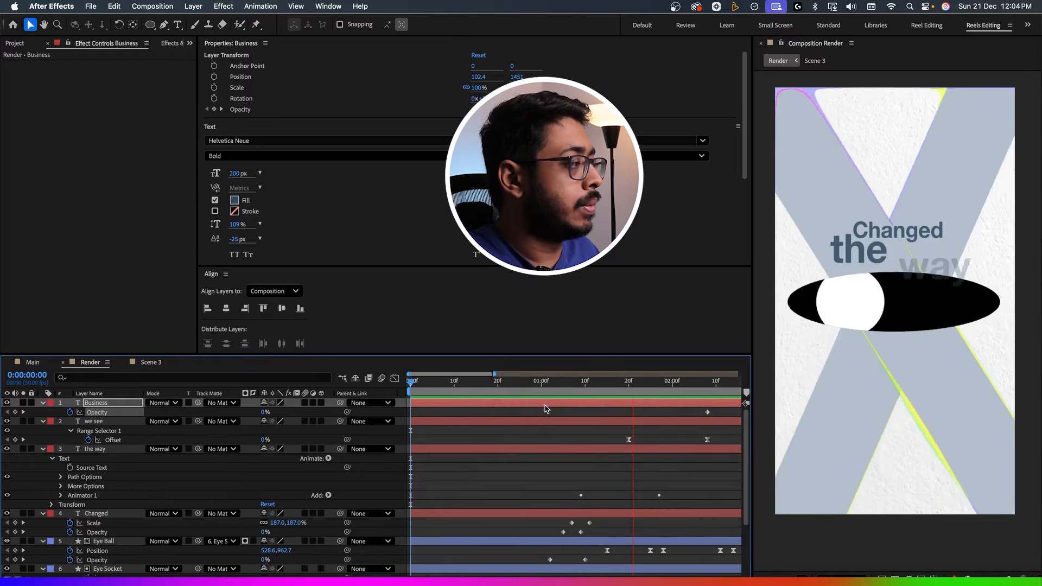
key("space")
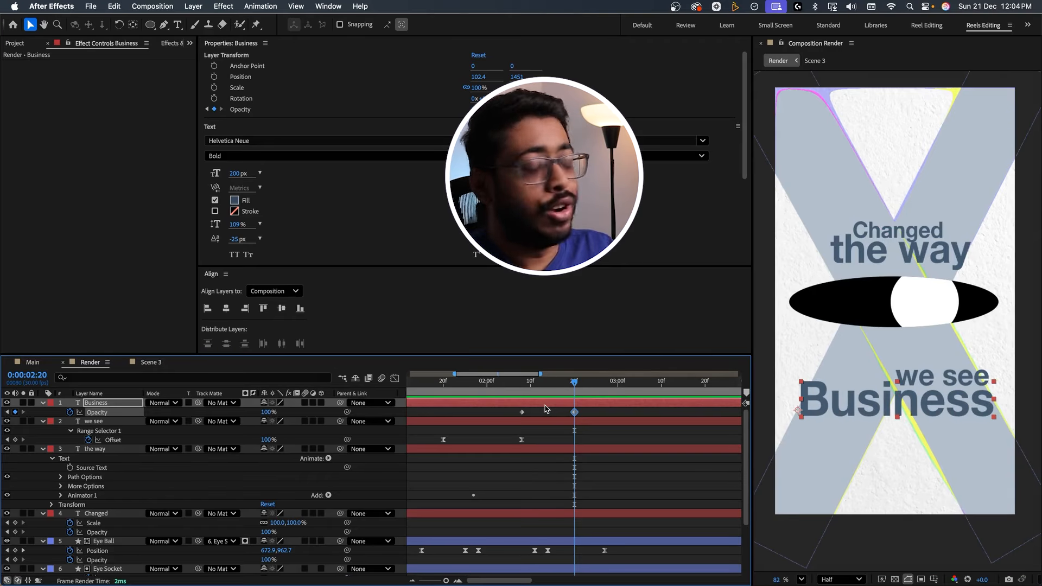